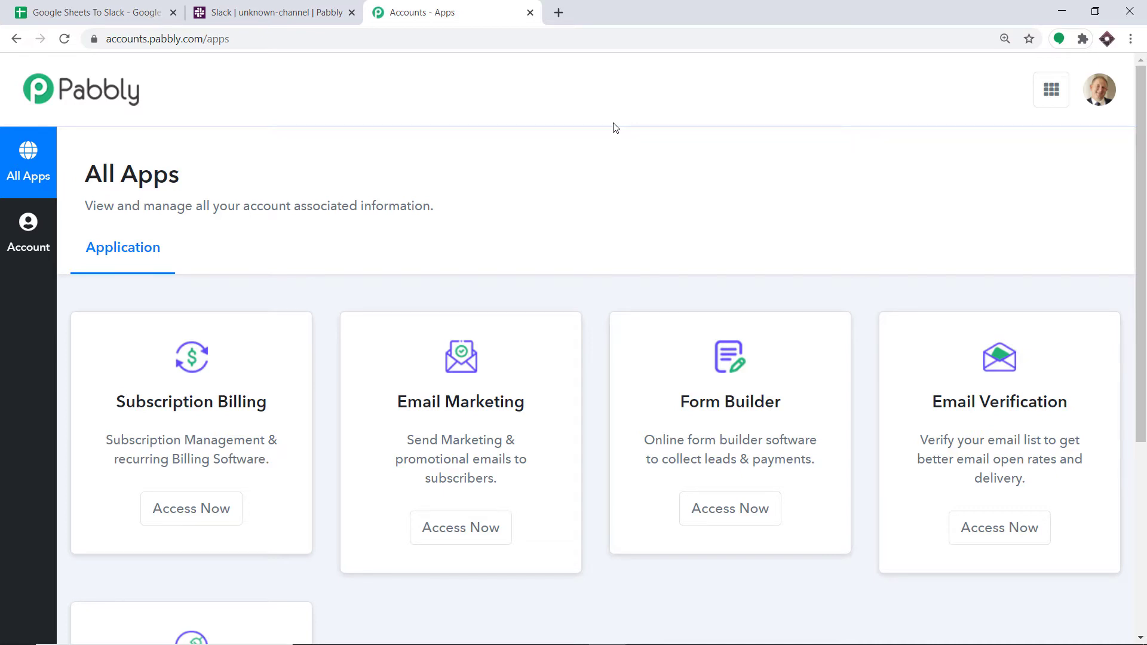
Open Pabbly Connect from the list of apps and create a workflow named "Google Sheets To Slack"
scroll(645, 179, down, 5)
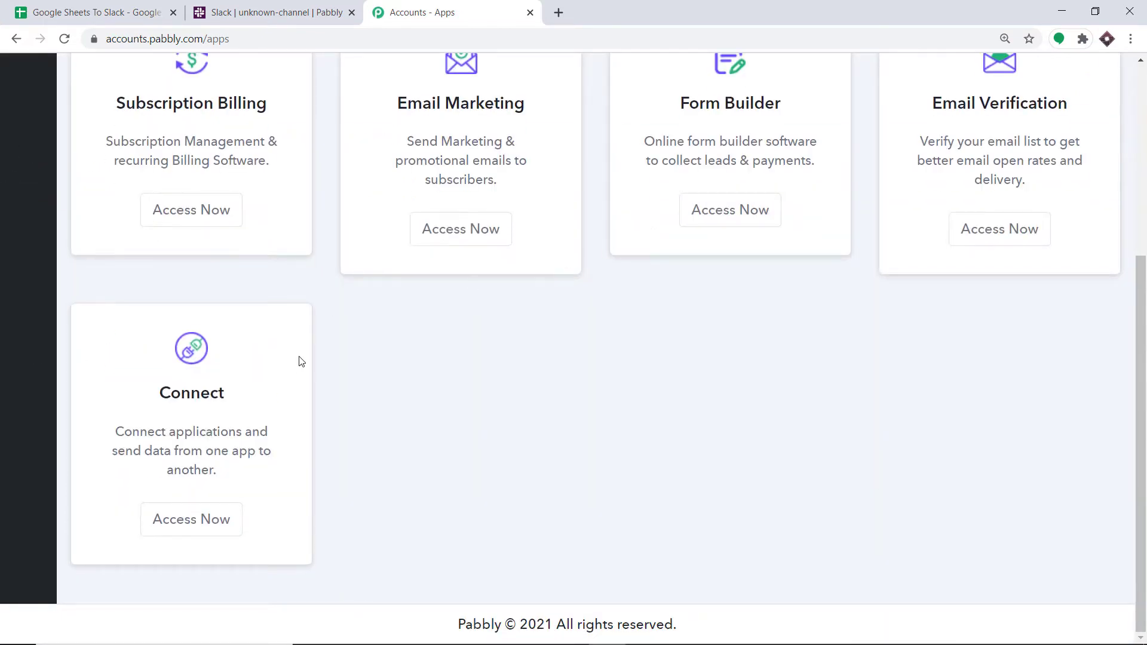
click(187, 521)
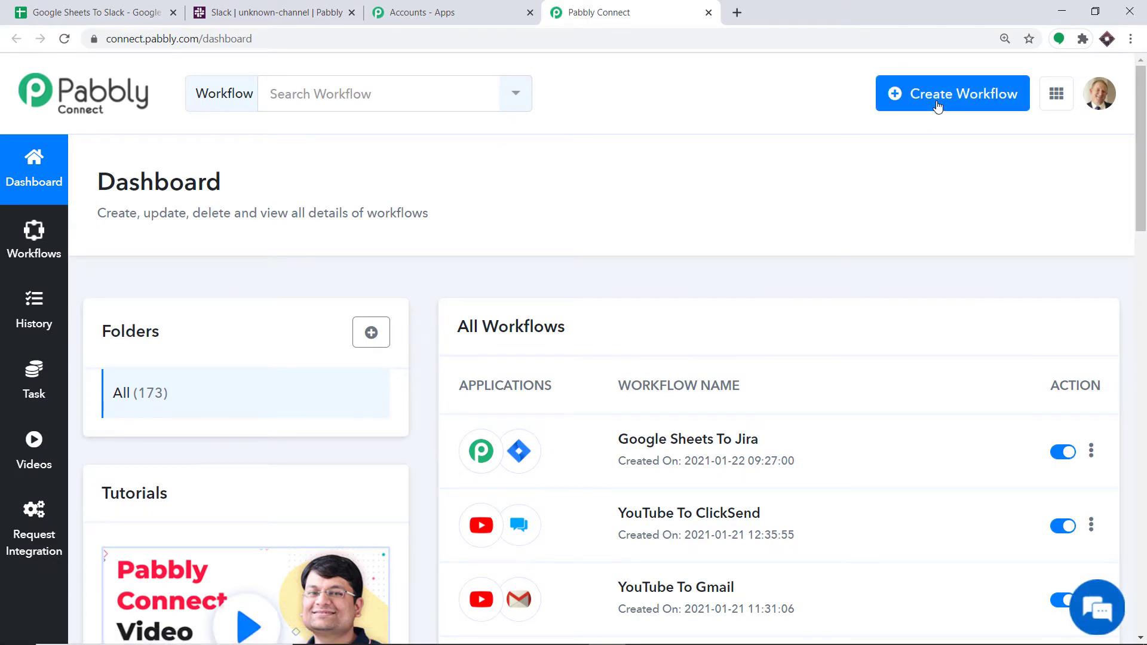
click(937, 106)
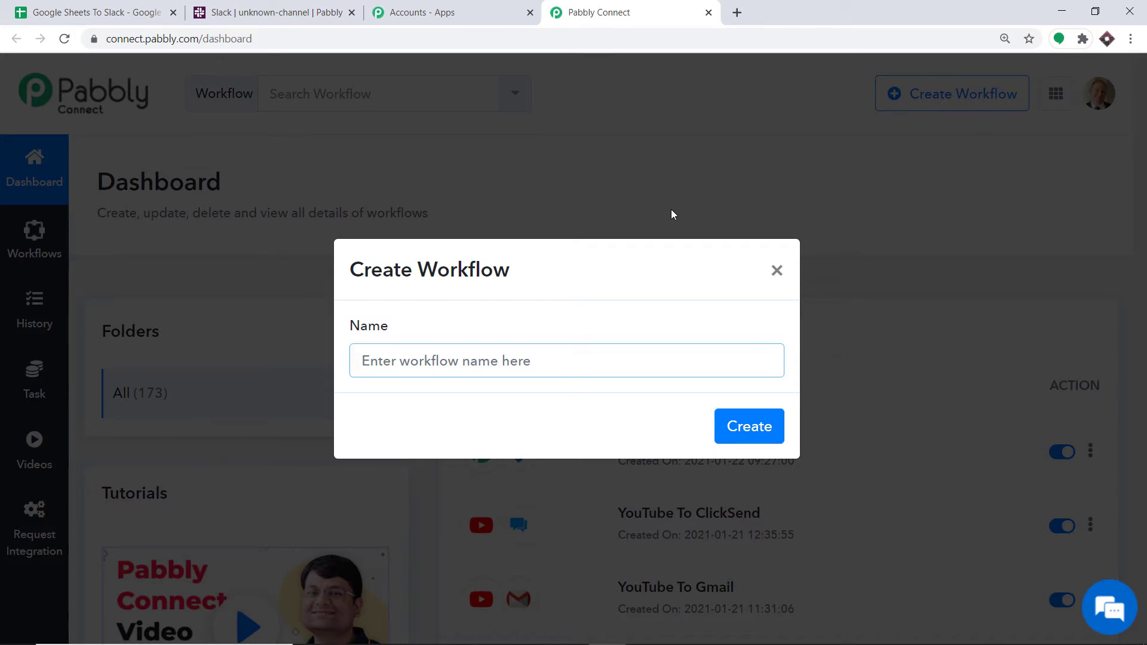
text(Google)
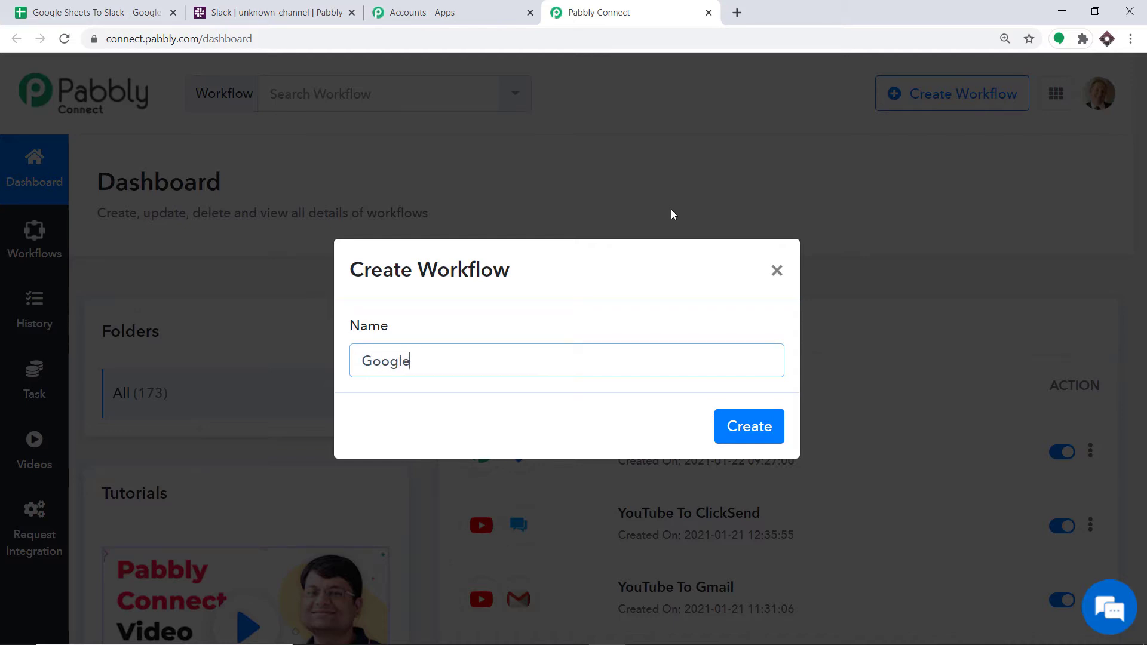
text( Sheets To Slack)
click(770, 439)
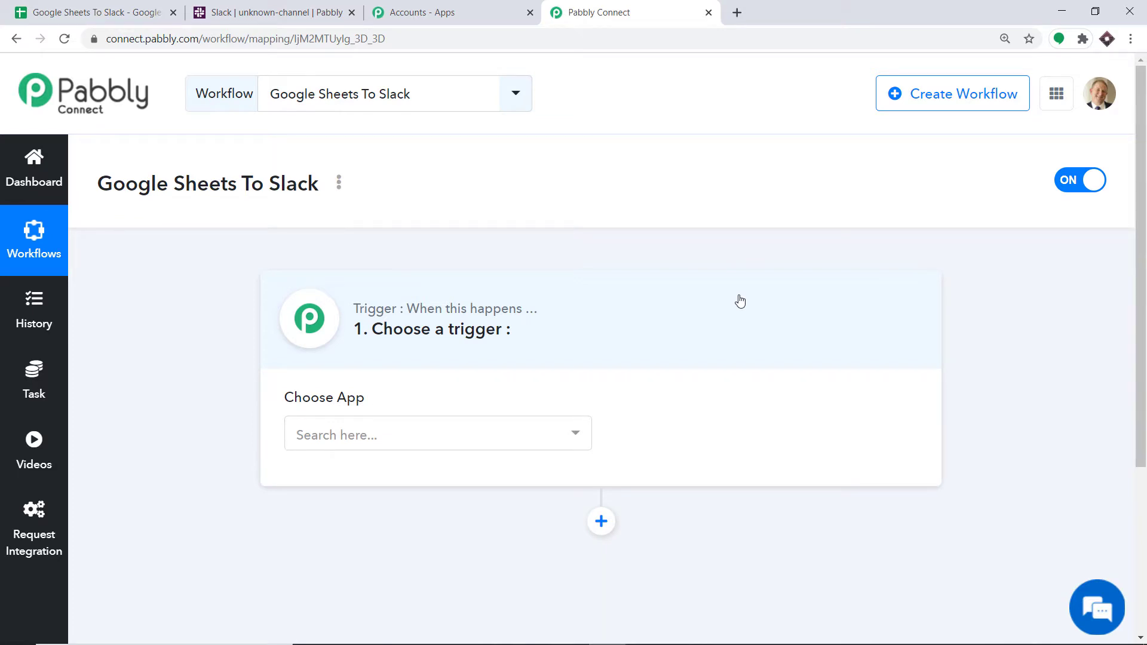
Set the workflow's trigger app to Google Sheets with New Spreadsheet Row as the trigger event
click(454, 436)
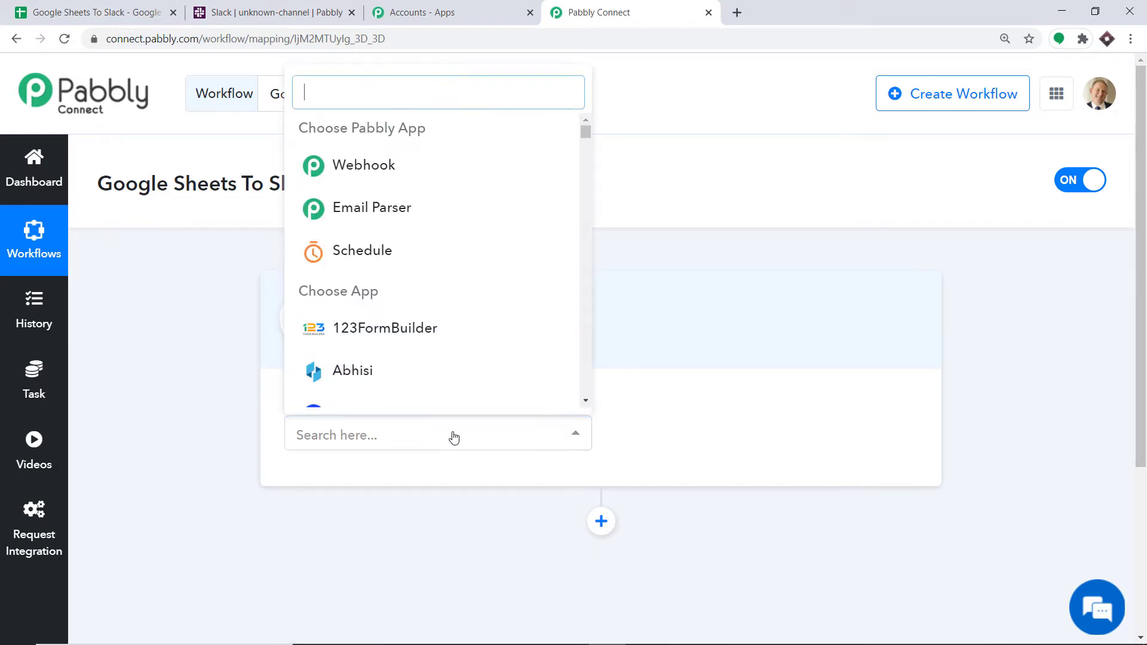
text(google)
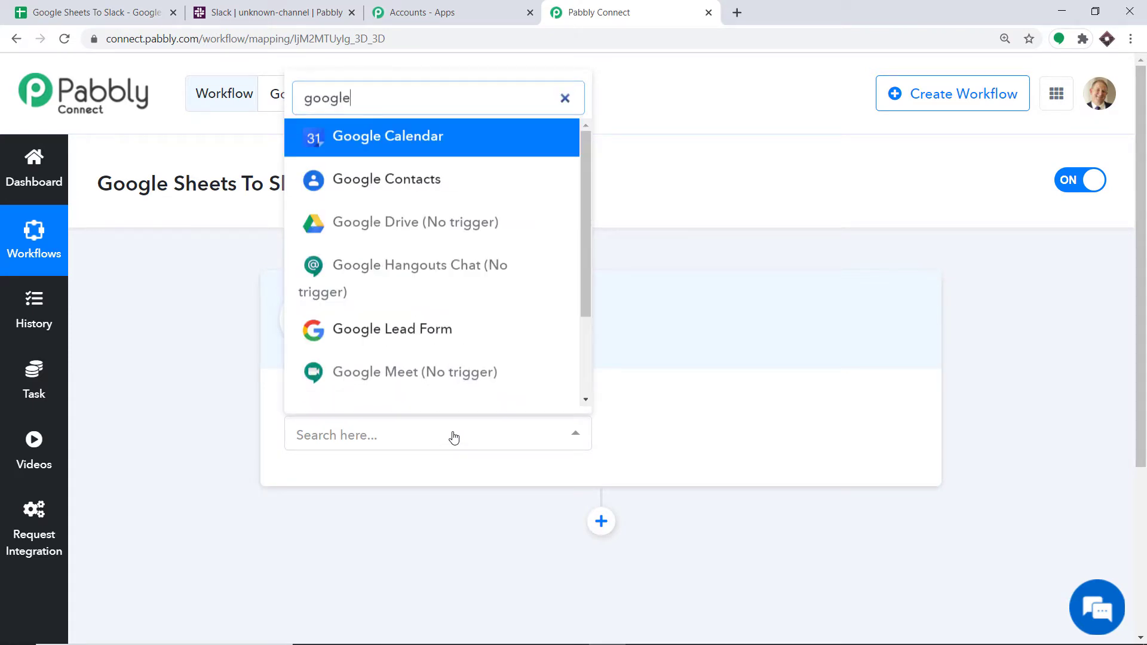
text( she)
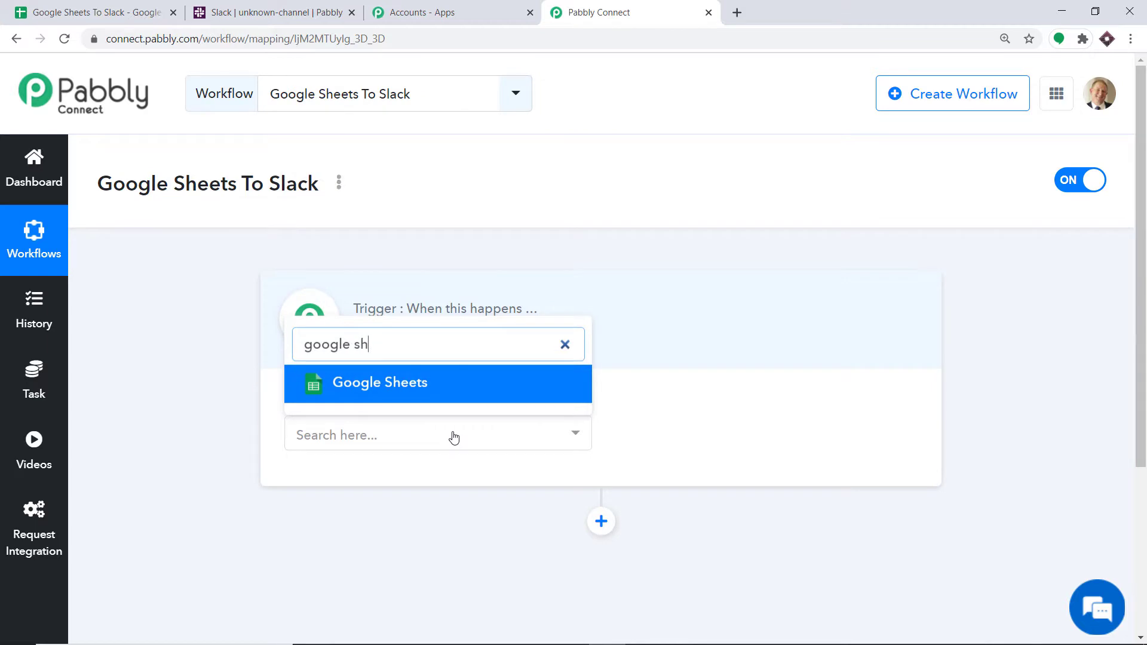
click(452, 396)
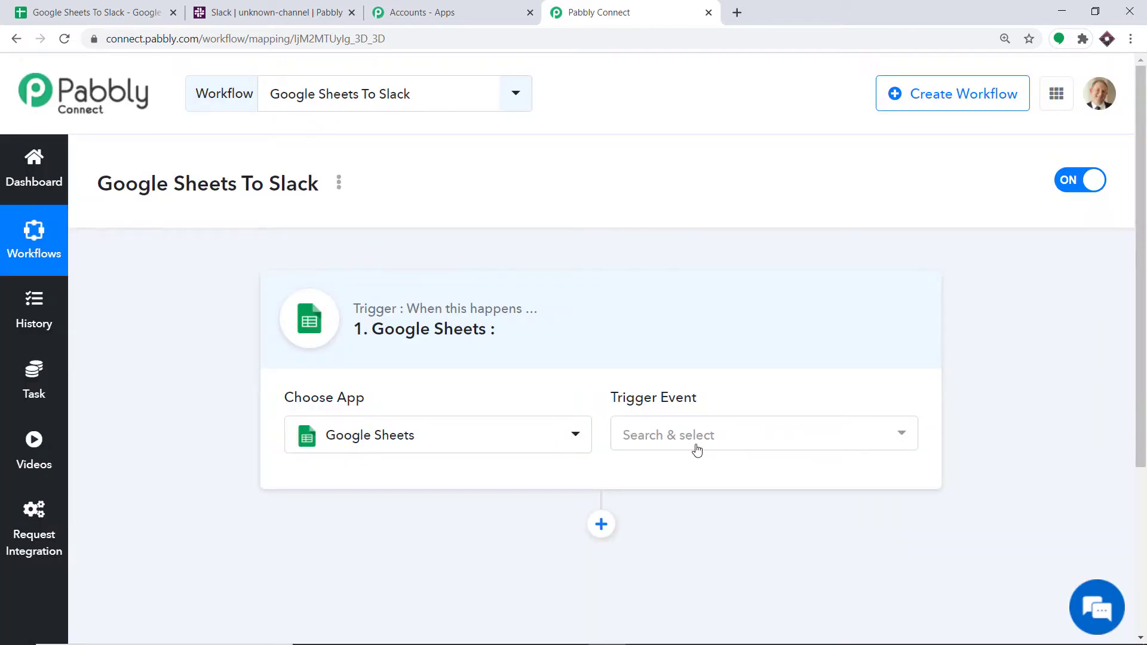
click(698, 444)
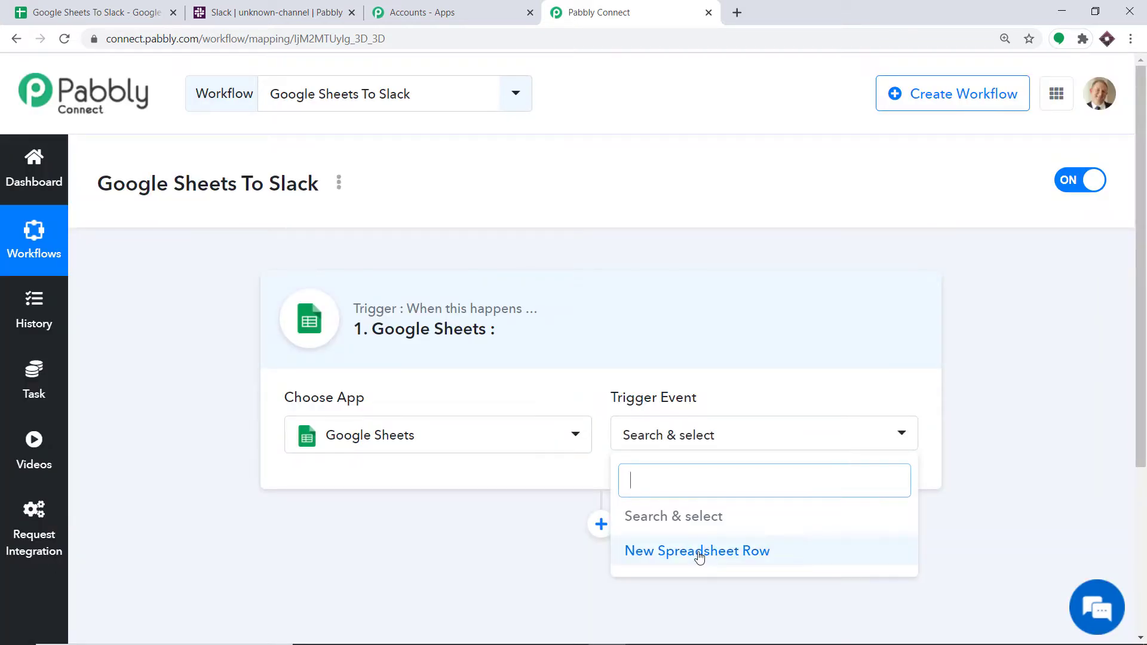
click(696, 552)
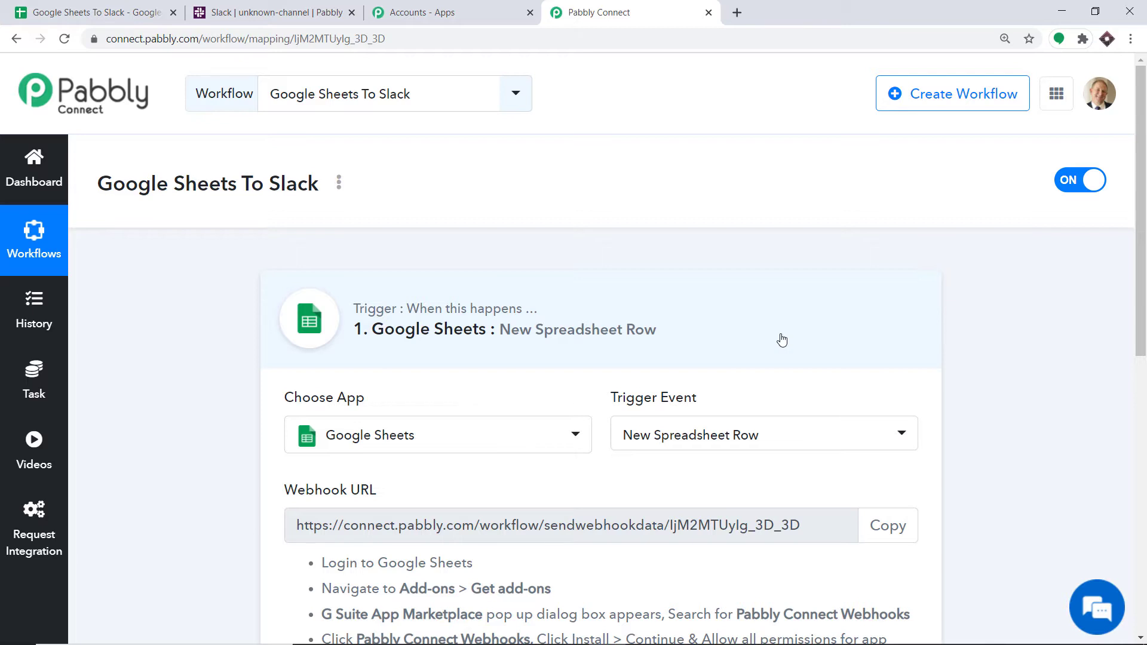
scroll(782, 340, down, 4)
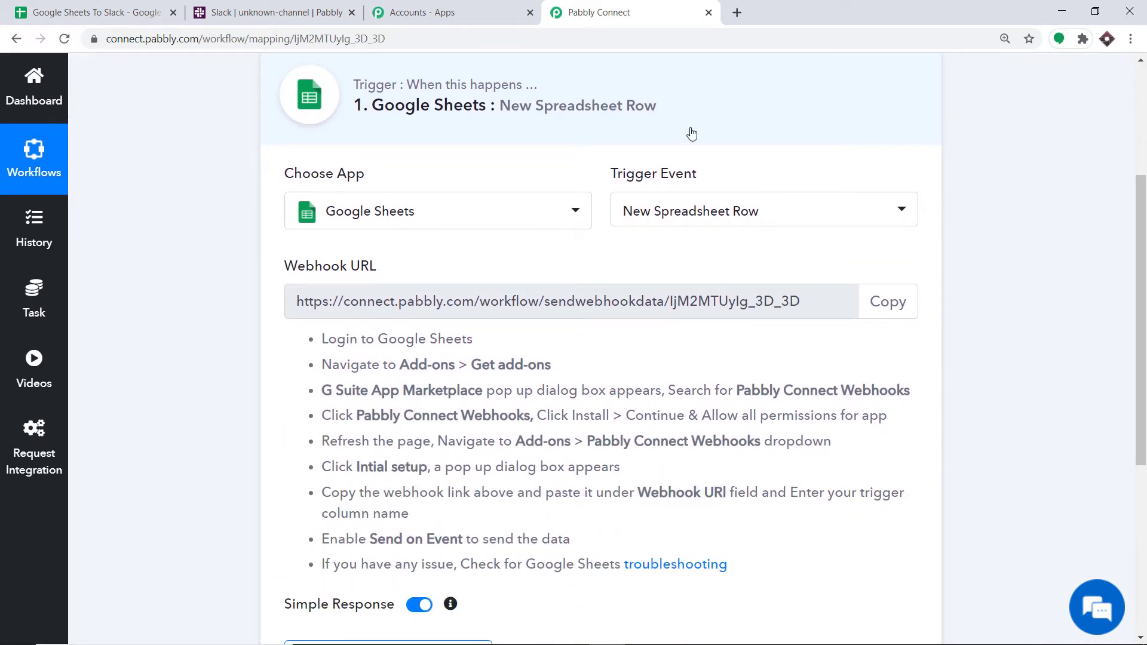
Switch to the Google Sheets To Slack spreadsheet and look up the Pabbly Connect Webhooks add-on in the Google Workspace Marketplace
click(147, 7)
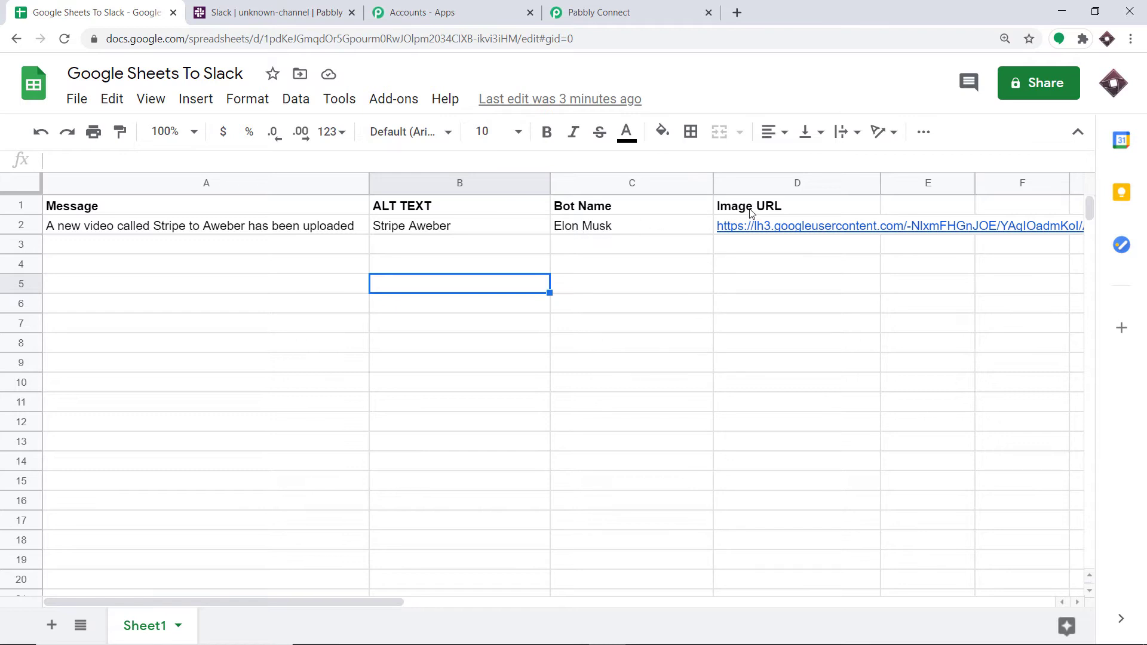
mouse_move(821, 231)
click(394, 100)
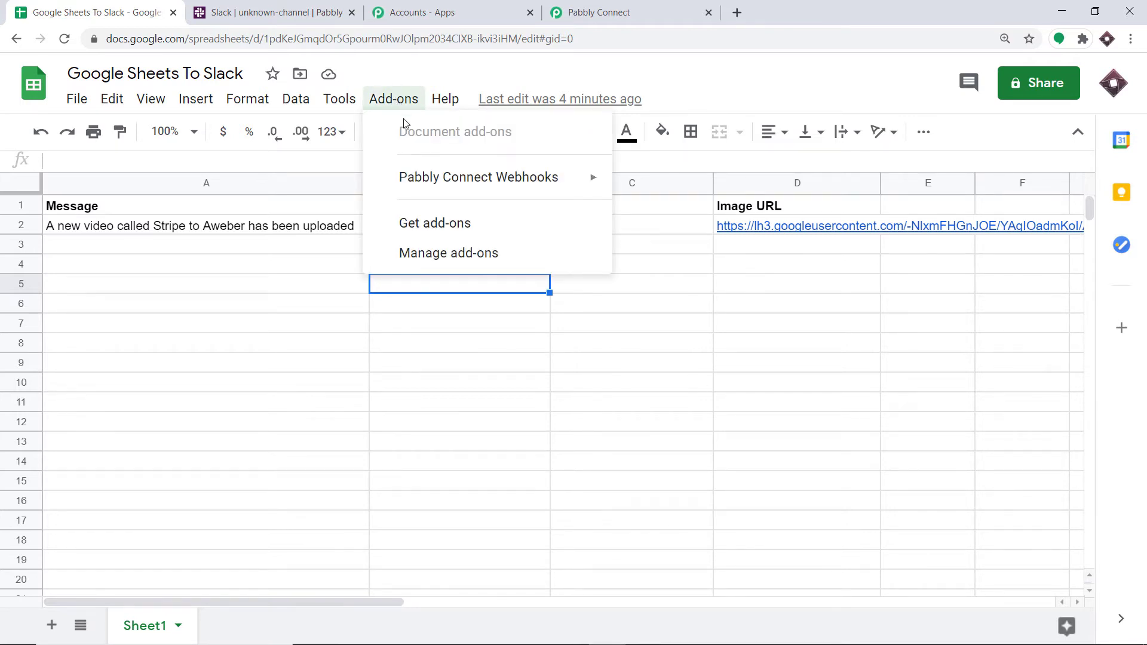
mouse_move(541, 175)
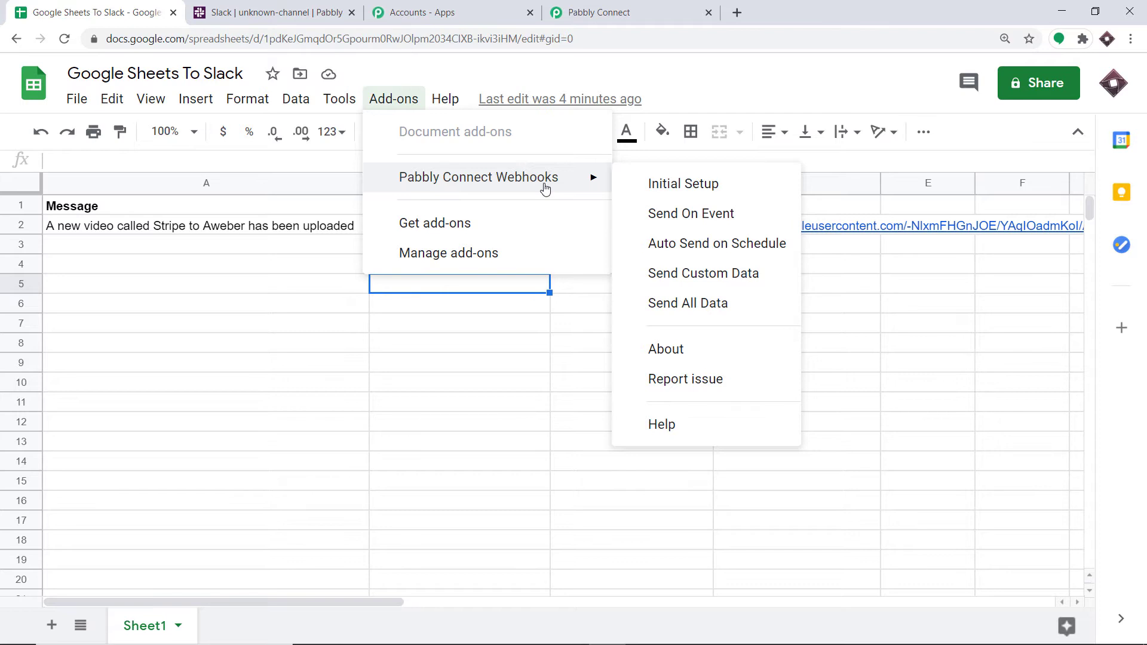
click(454, 227)
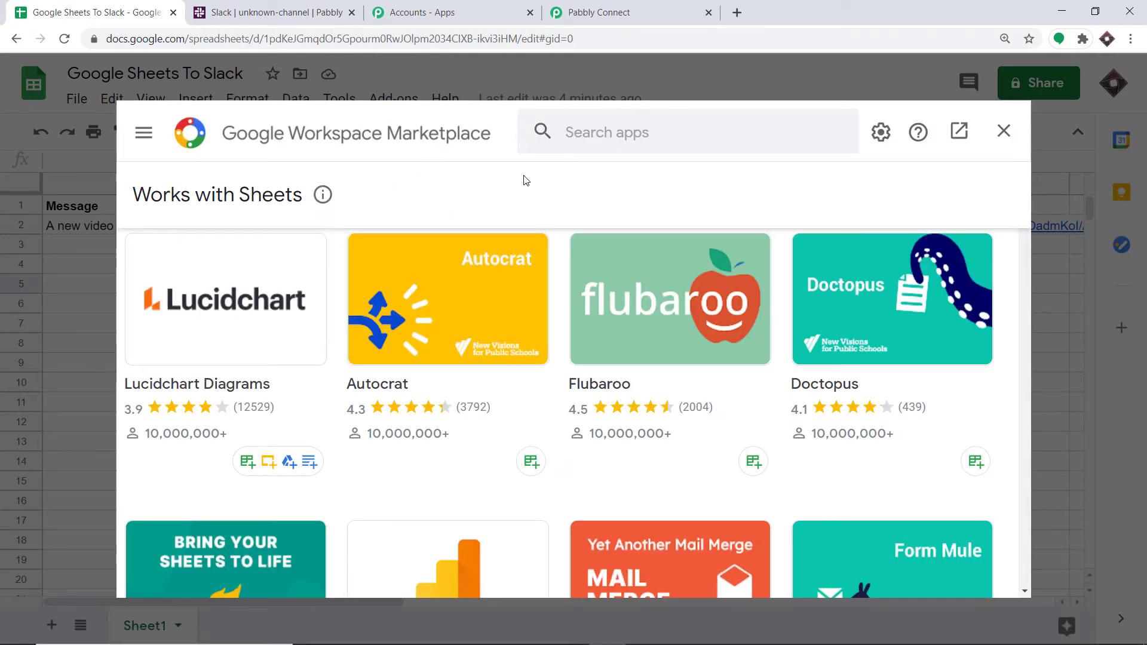
click(600, 137)
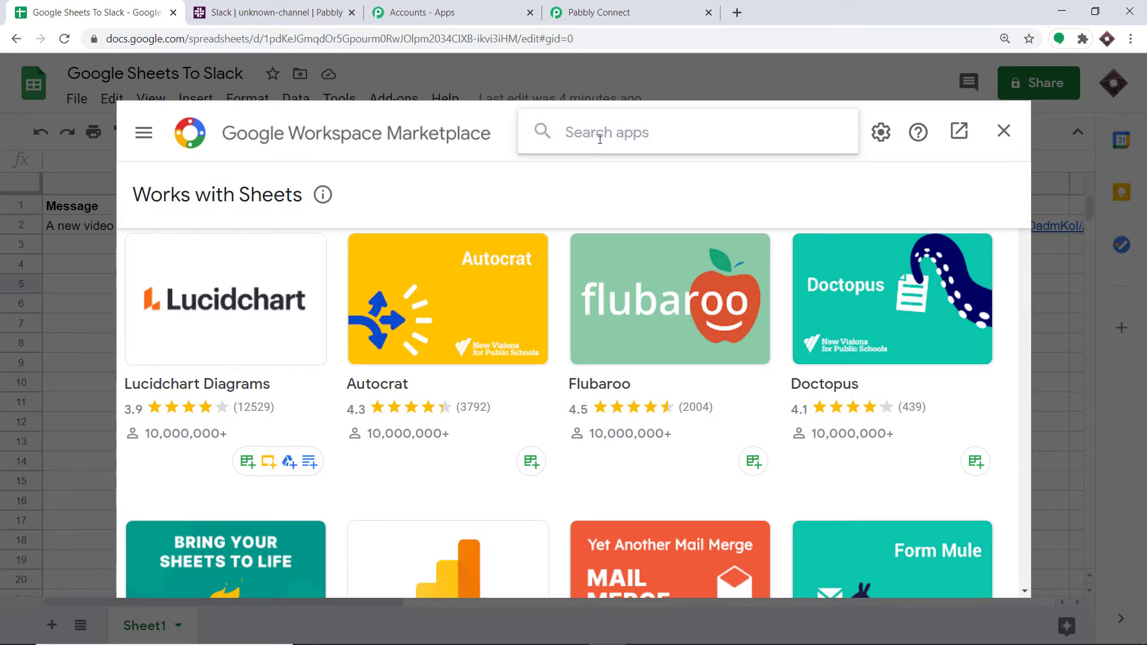
text(pabb)
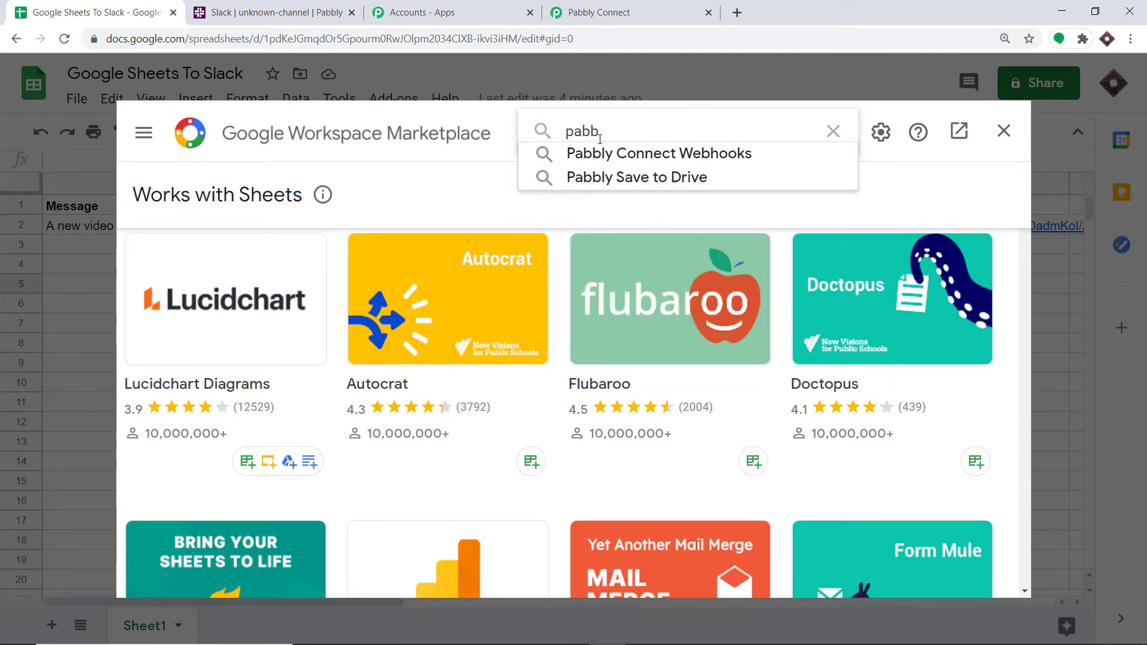
click(647, 154)
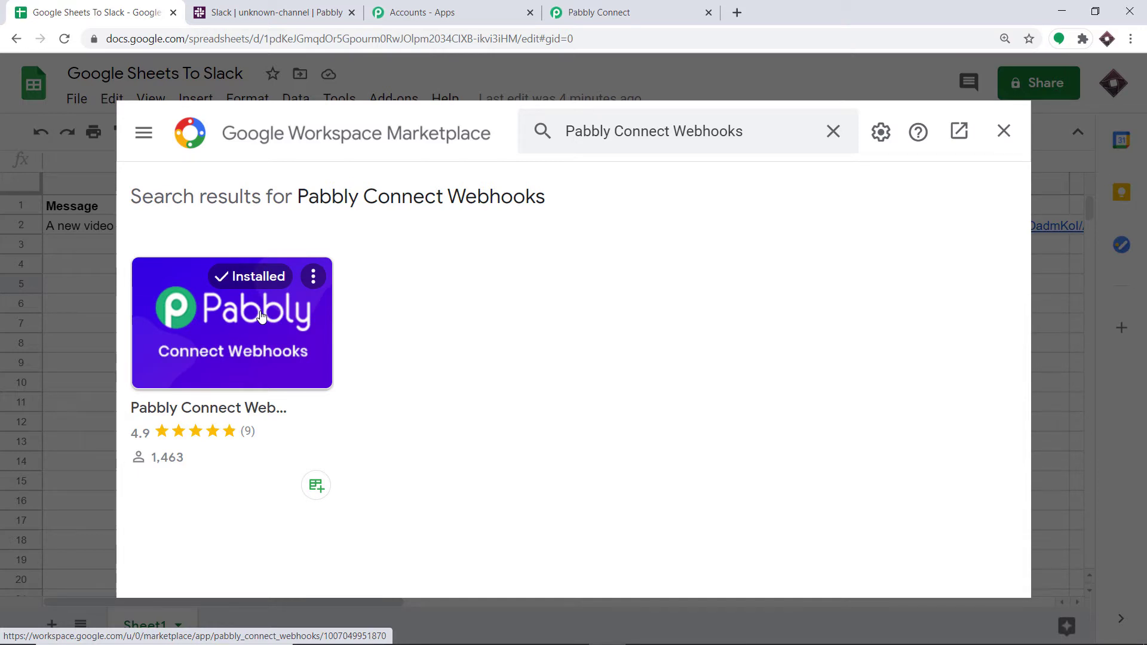
click(1004, 131)
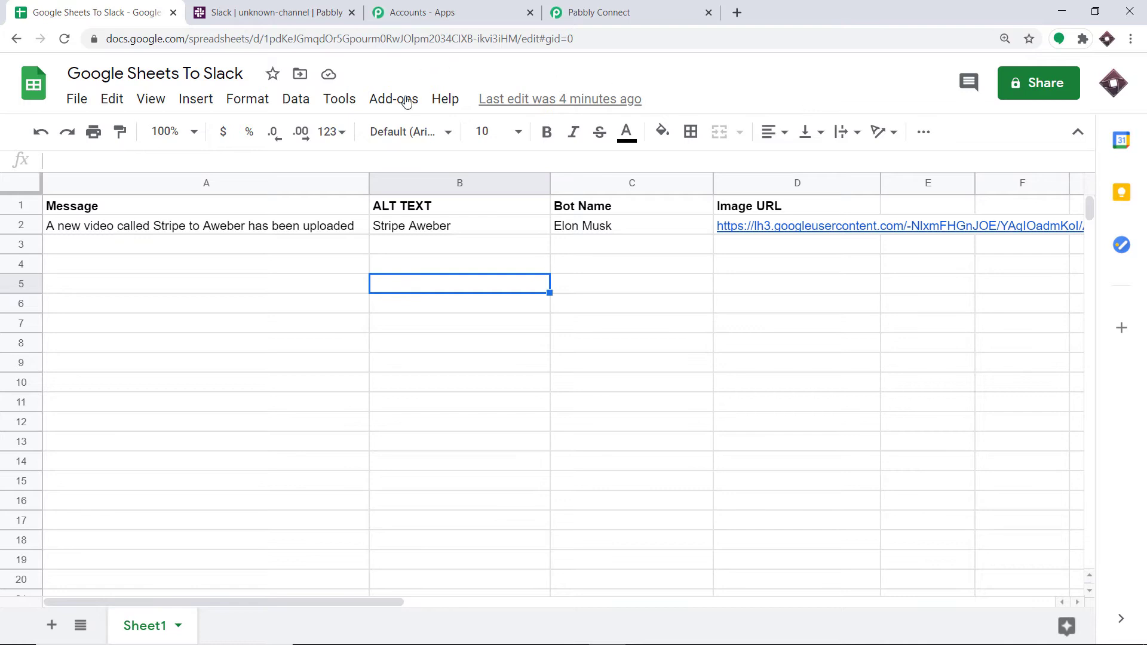
In the Pabbly Connect Webhooks initial setup, paste the webhook URL copied from the Pabbly Connect workflow and enter D as the trigger column
mouse_move(425, 183)
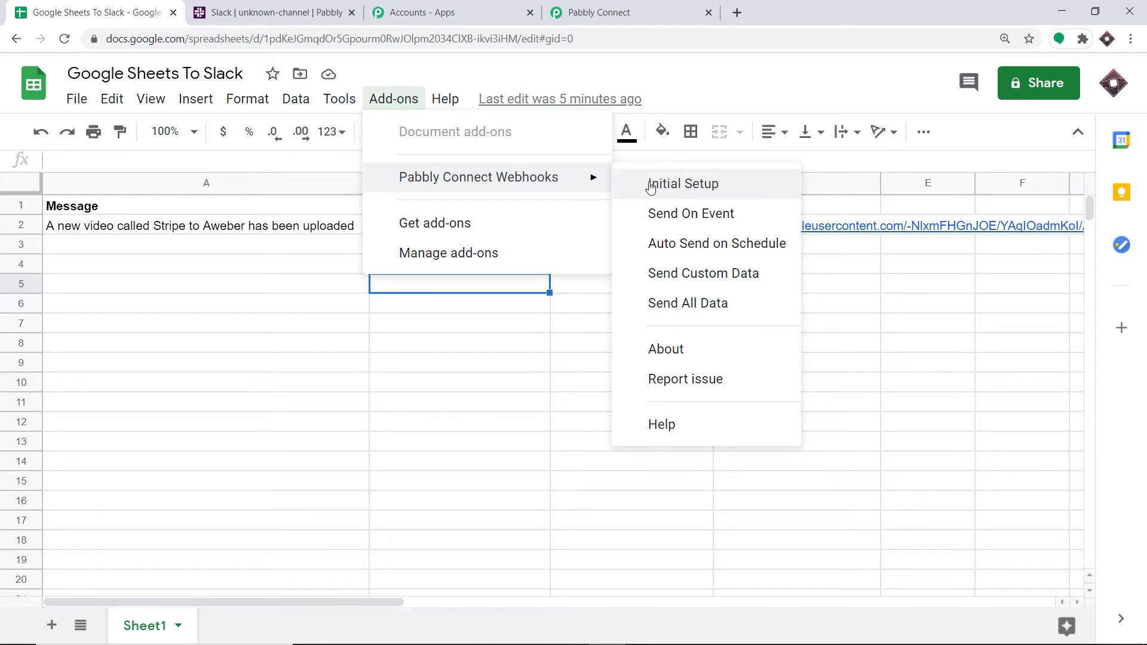
click(711, 185)
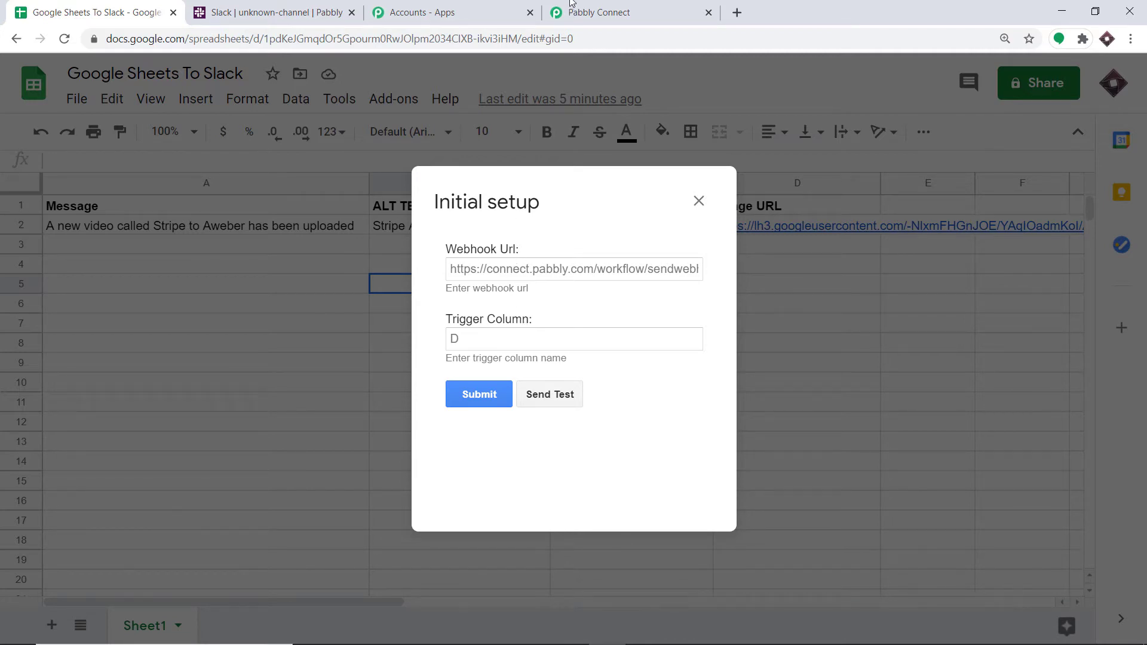
click(598, 11)
click(872, 304)
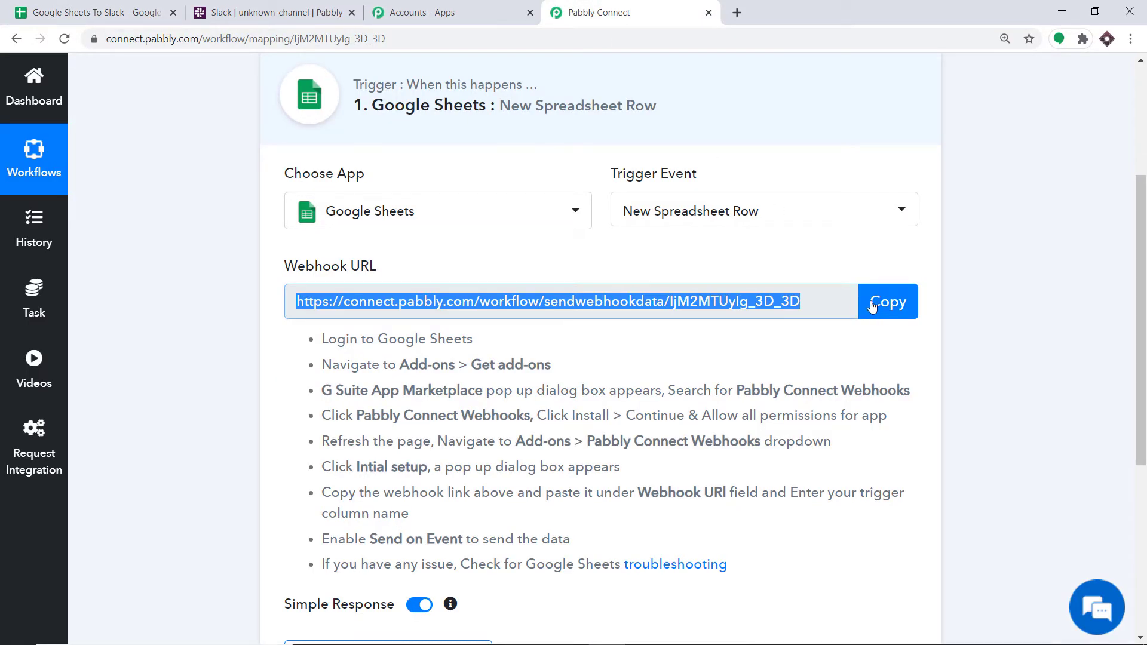
click(131, 18)
right_click(481, 270)
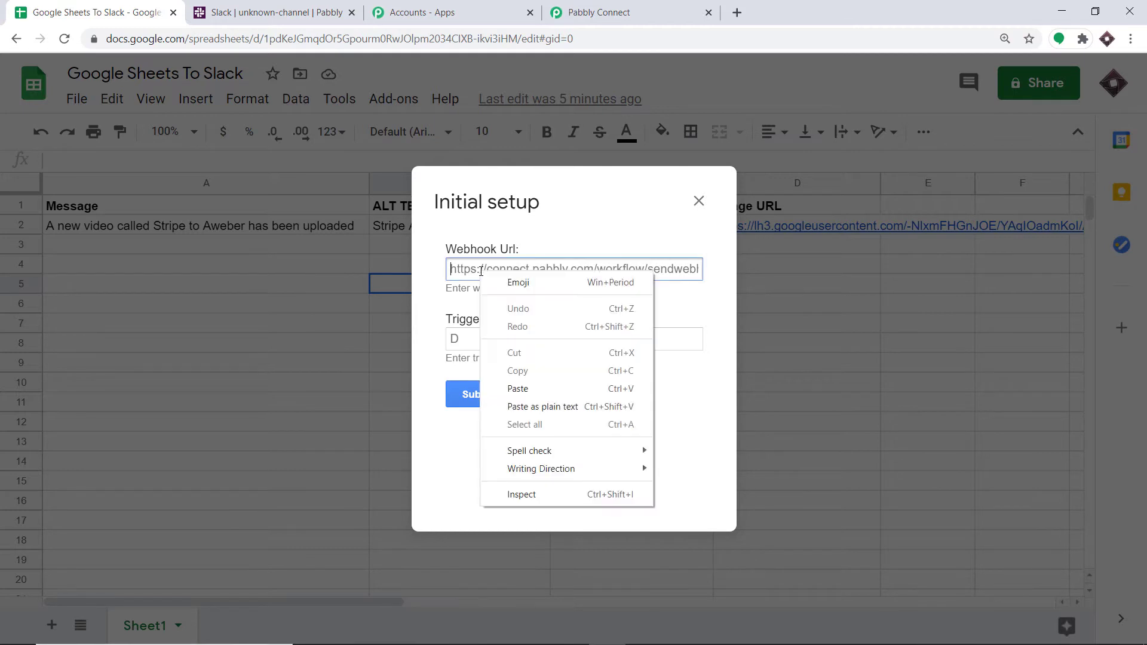
click(530, 388)
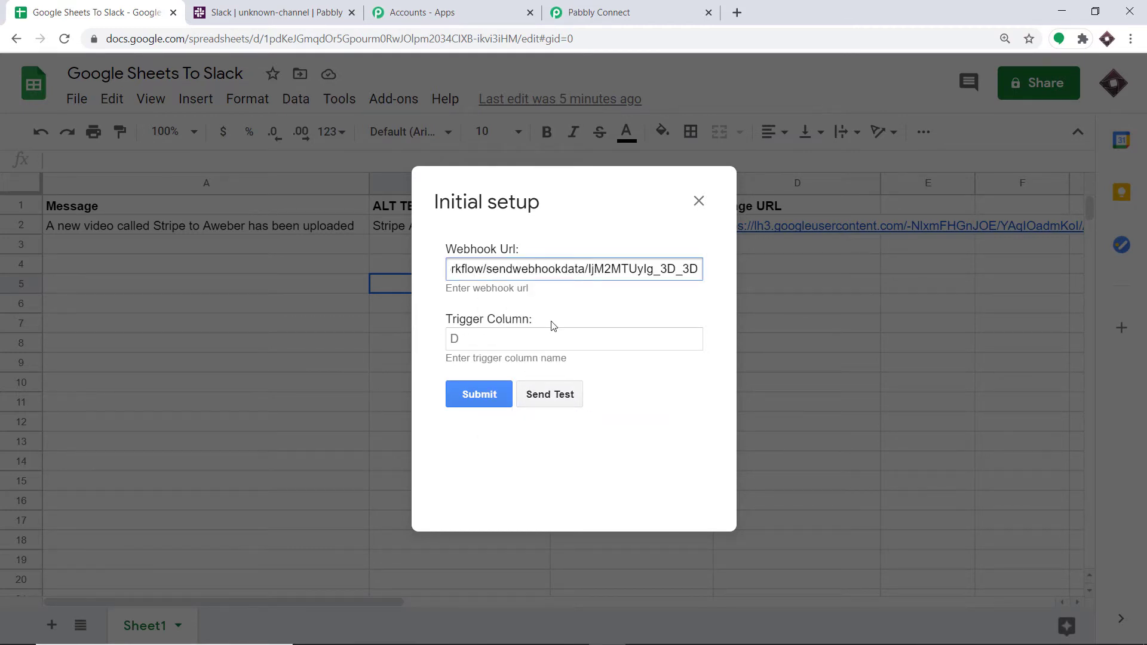
click(485, 338)
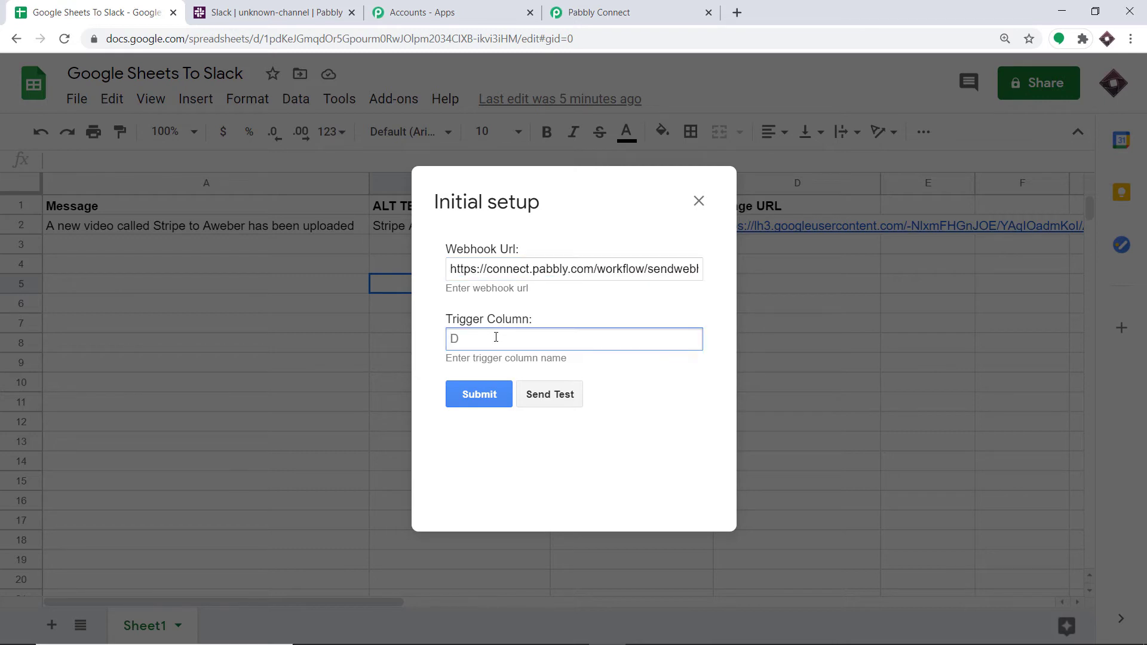
text(D)
Switch to Pabbly Connect and start capturing the webhook response for the Google Sheets trigger
click(610, 12)
scroll(536, 177, down, 1)
scroll(536, 177, down, 5)
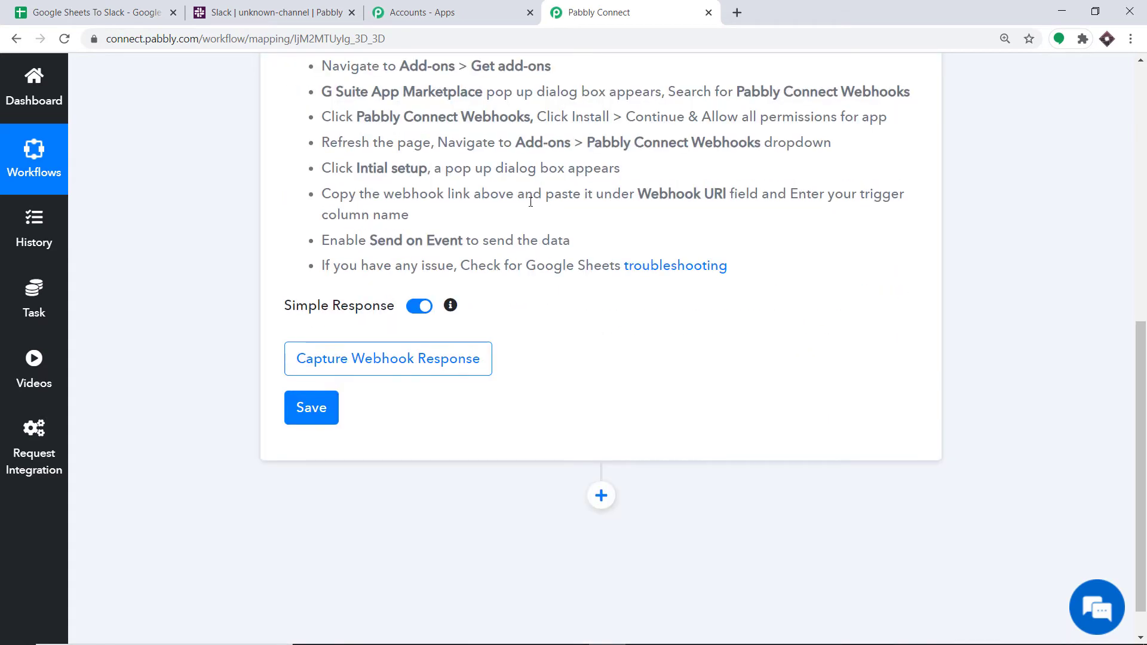
click(418, 368)
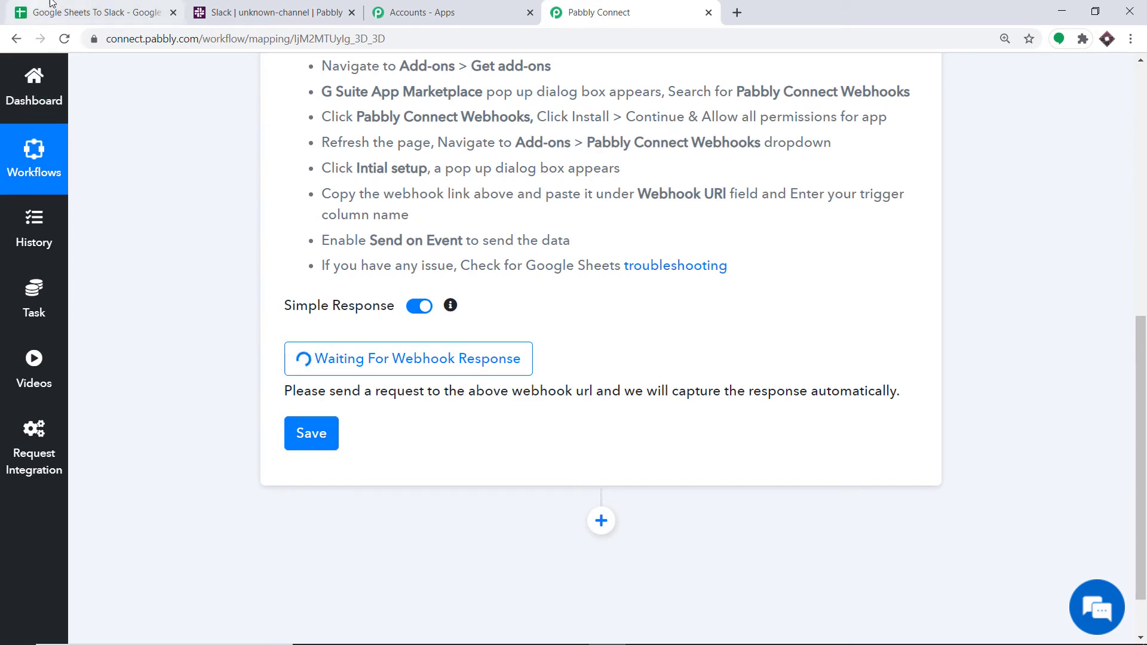
Switch back to the spreadsheet and send test data to the webhook from the add-on's initial setup
click(68, 10)
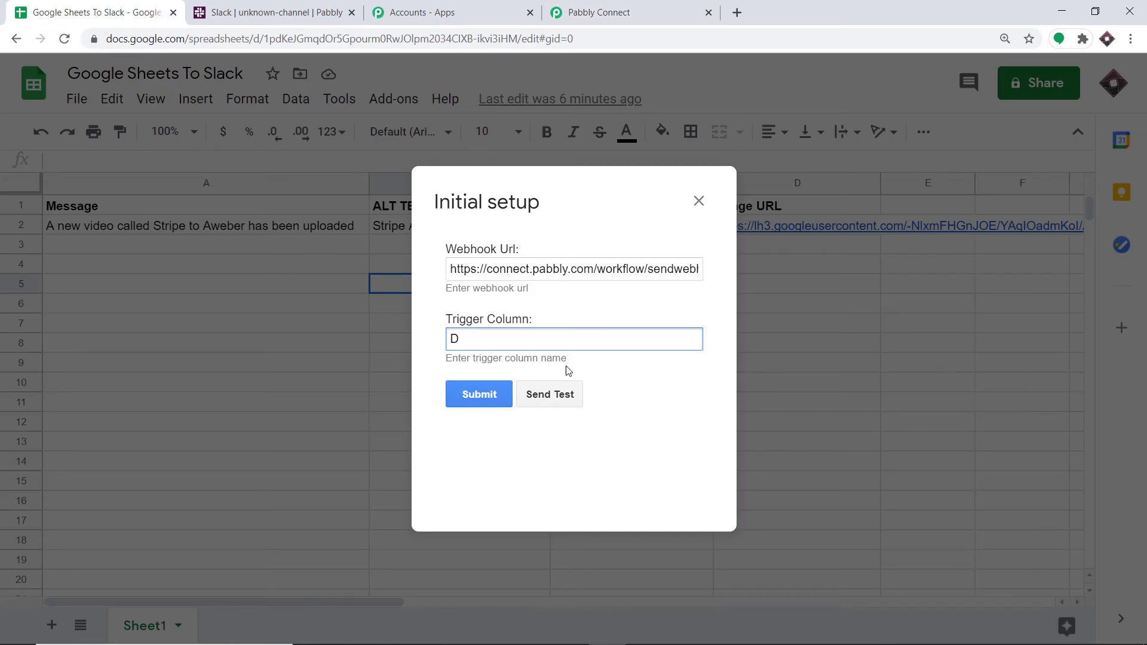
click(566, 397)
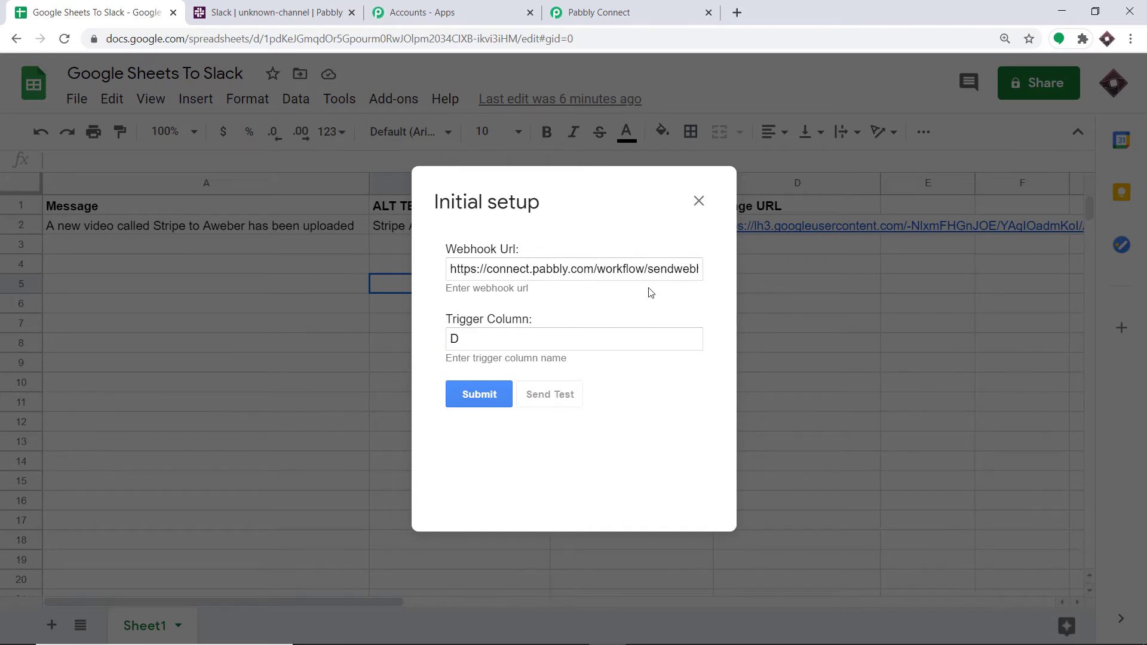
scroll(578, 386, down, 1)
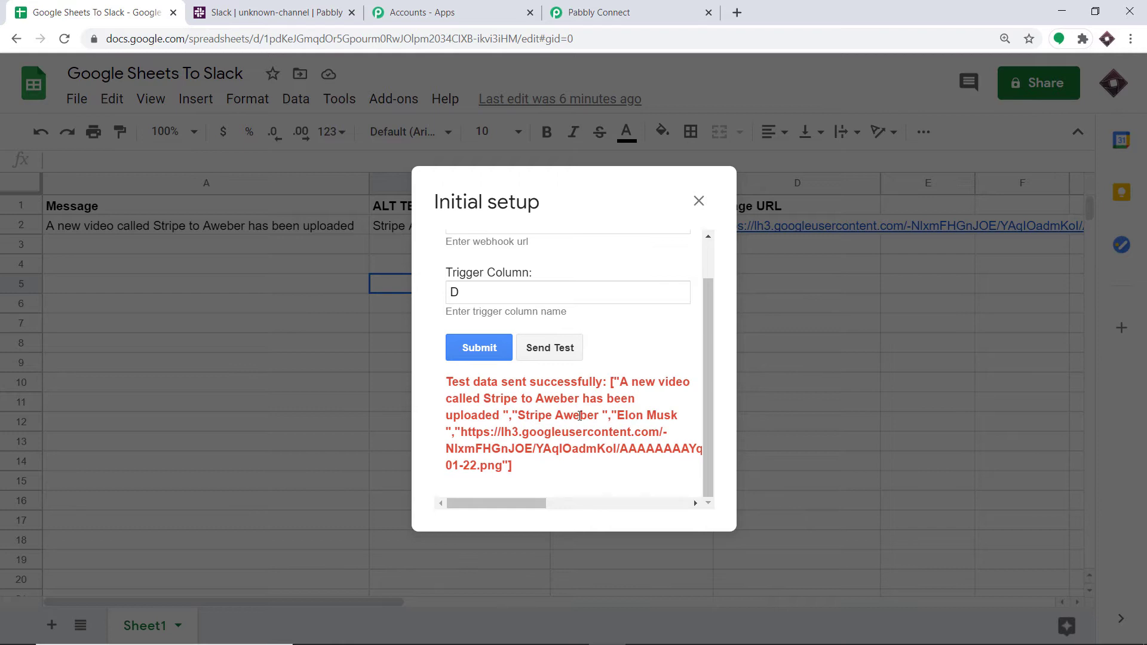
Review the captured webhook response in Pabbly Connect, enlarging the Message value, and compare it with row 2 of the spreadsheet
click(642, 4)
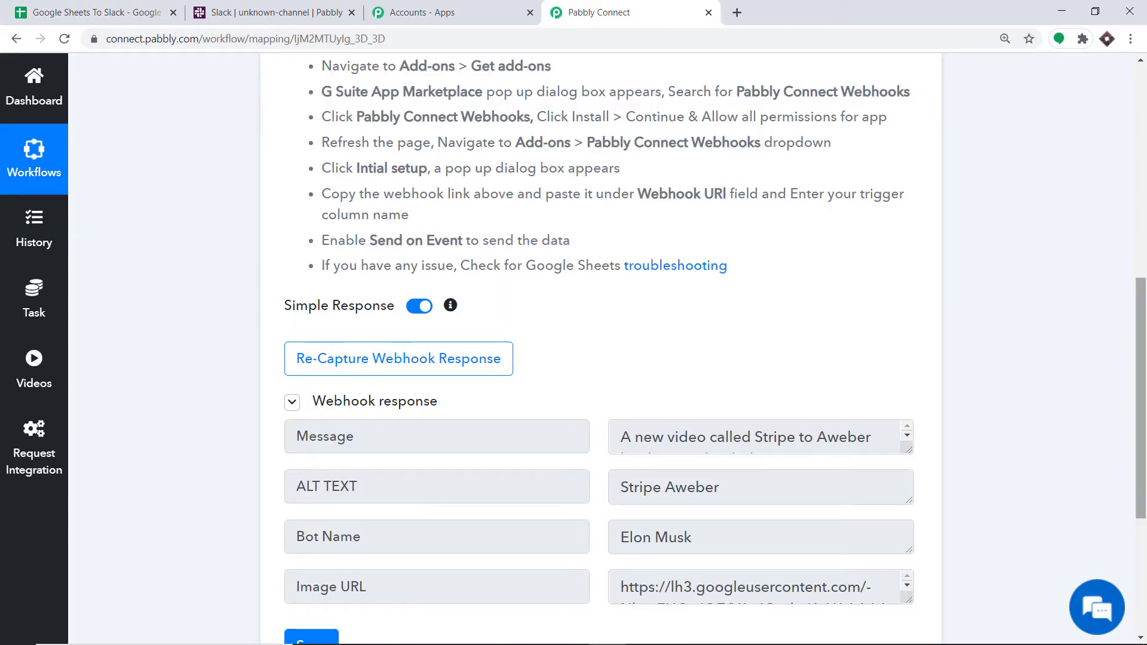
scroll(1133, 434, down, 3)
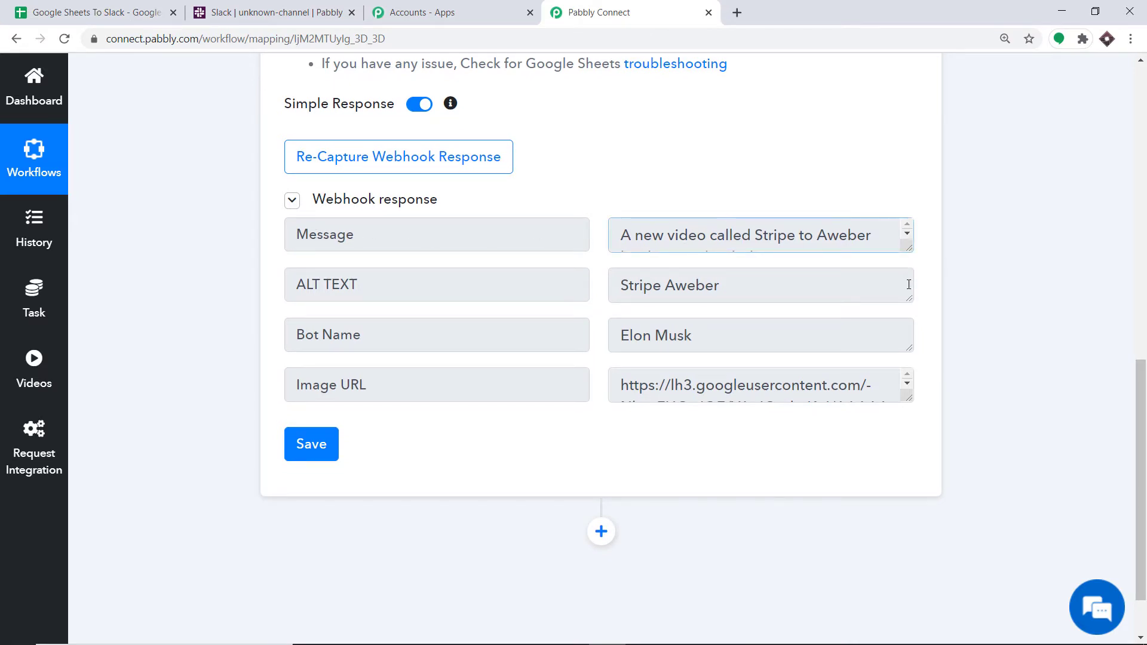
drag(909, 251, 916, 320)
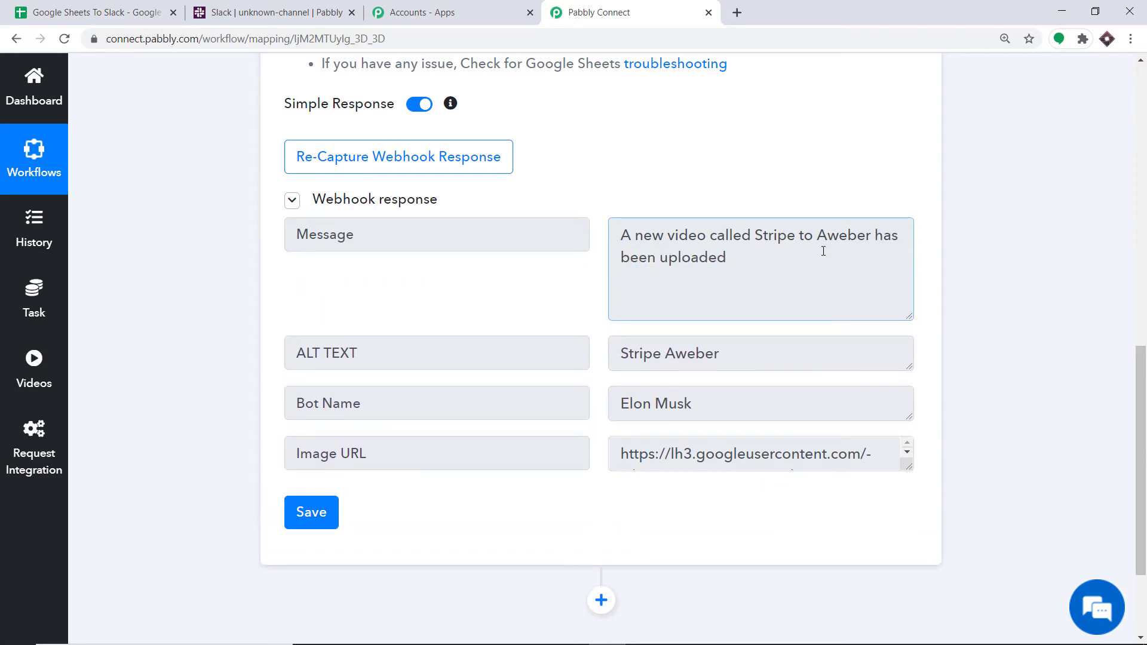
click(149, 13)
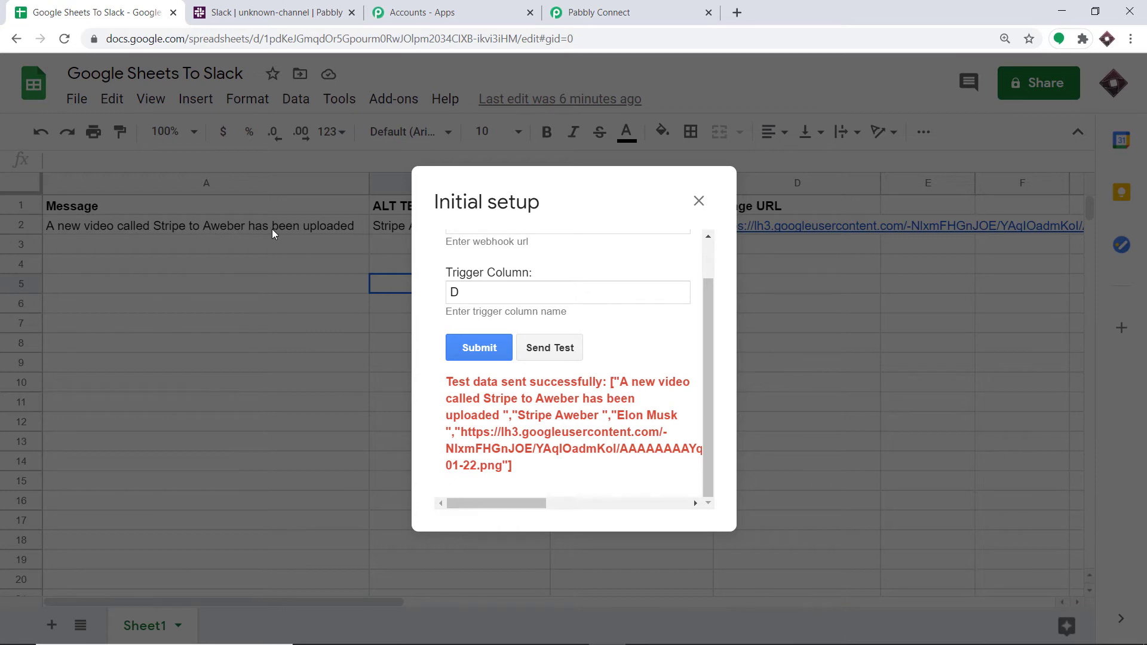
Compare the captured ALT TEXT, Bot Name and Image URL values in Pabbly Connect with the test data sent from the spreadsheet
click(600, 12)
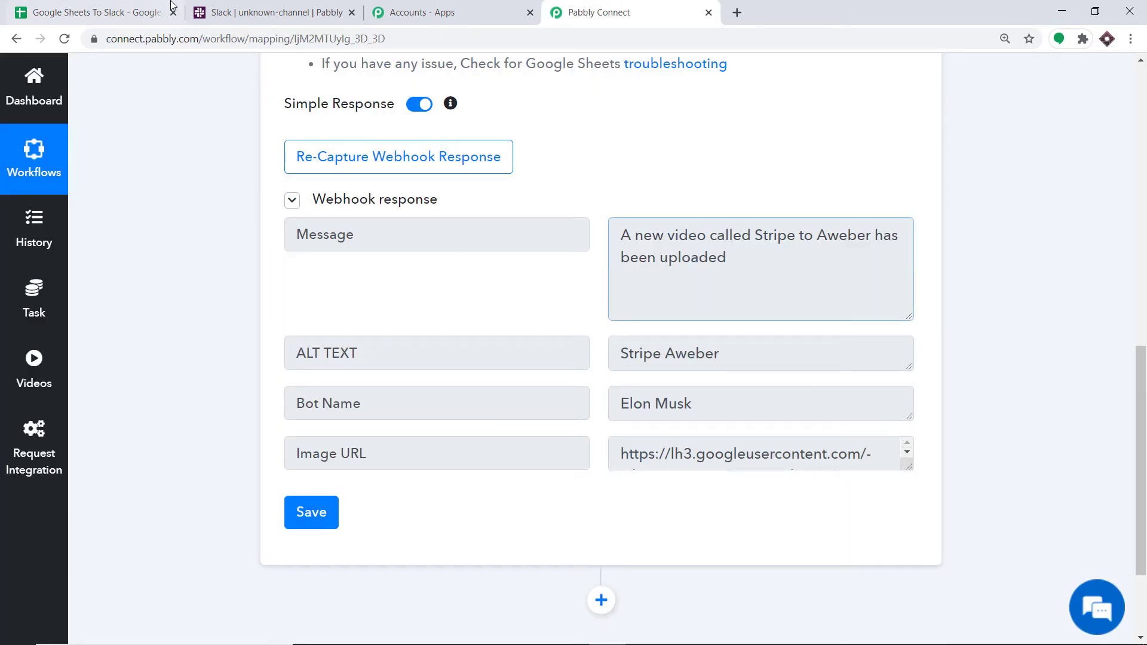
click(149, 13)
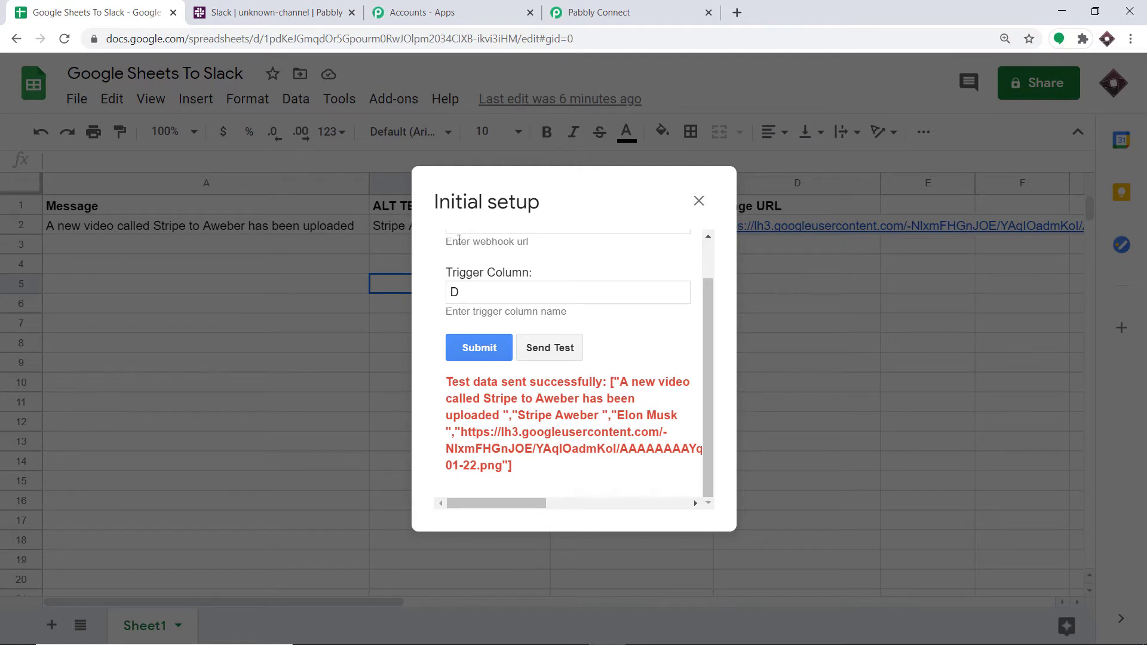
click(597, 6)
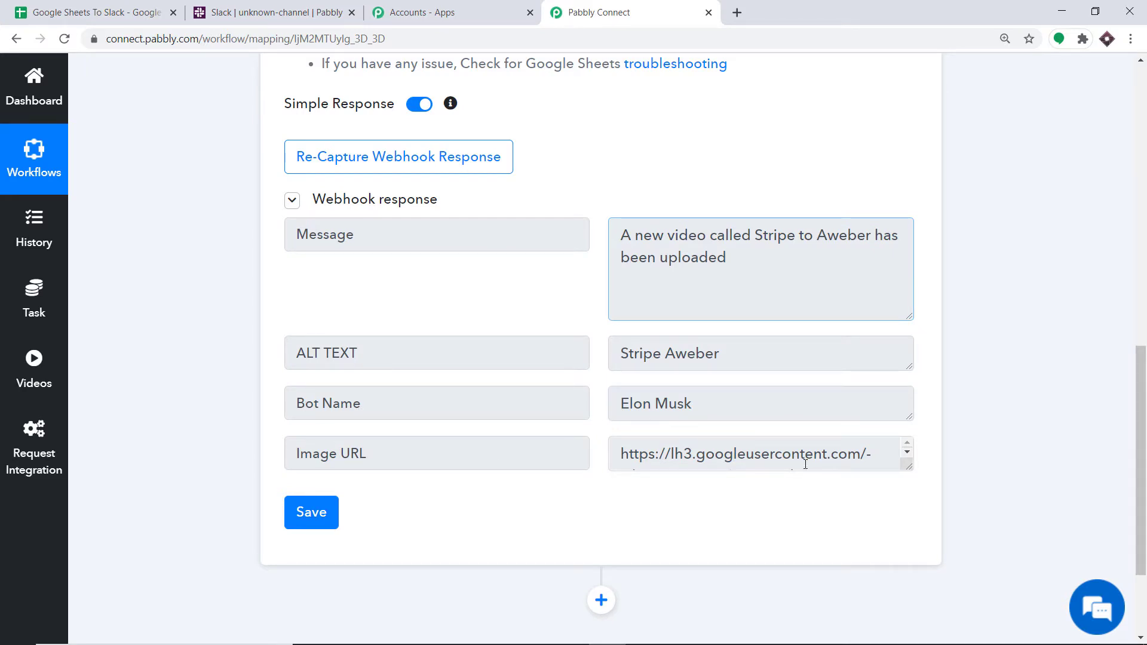
click(102, 11)
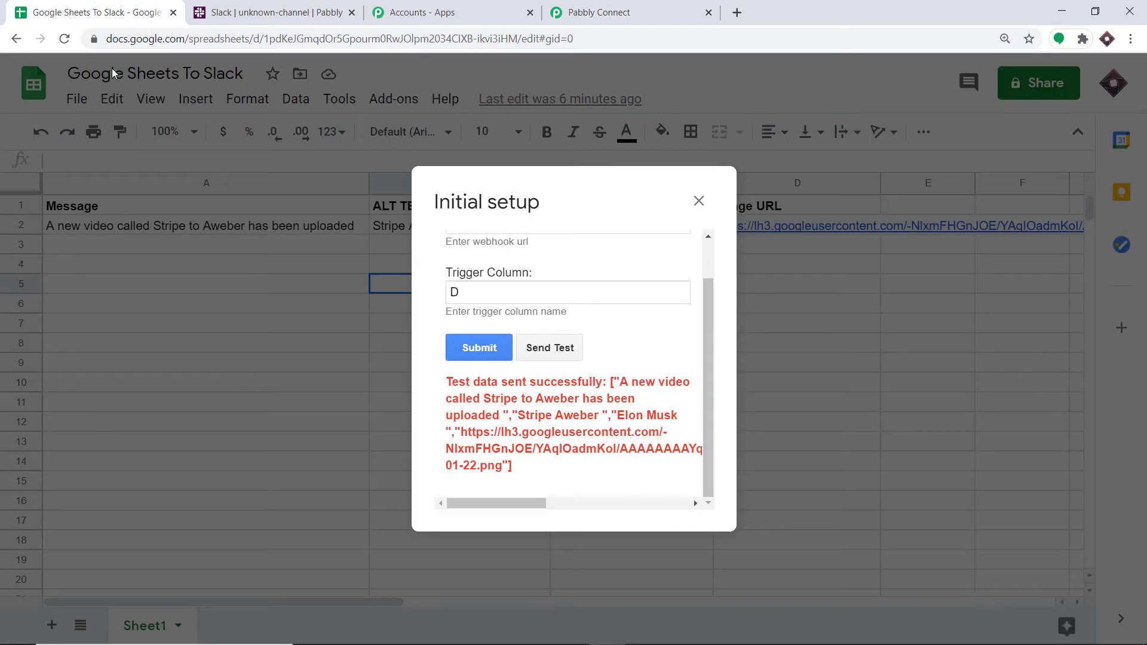
click(621, 12)
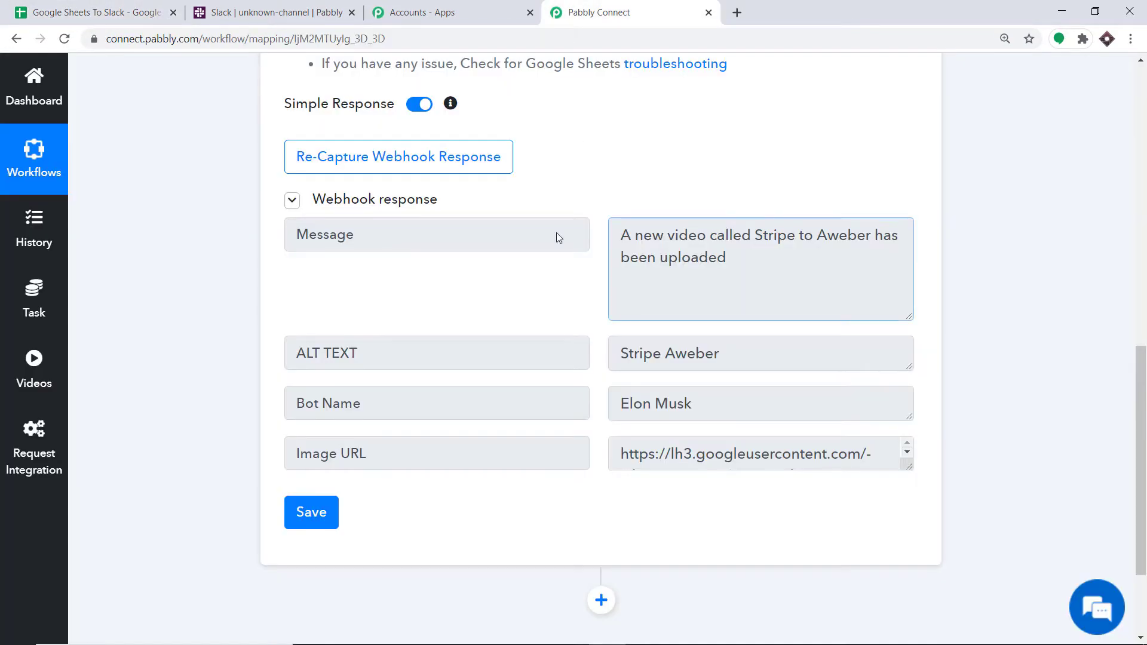
Add an action step after the Google Sheets trigger using the Slack app and the Send Channel Message (with Image) event
scroll(710, 317, down, 3)
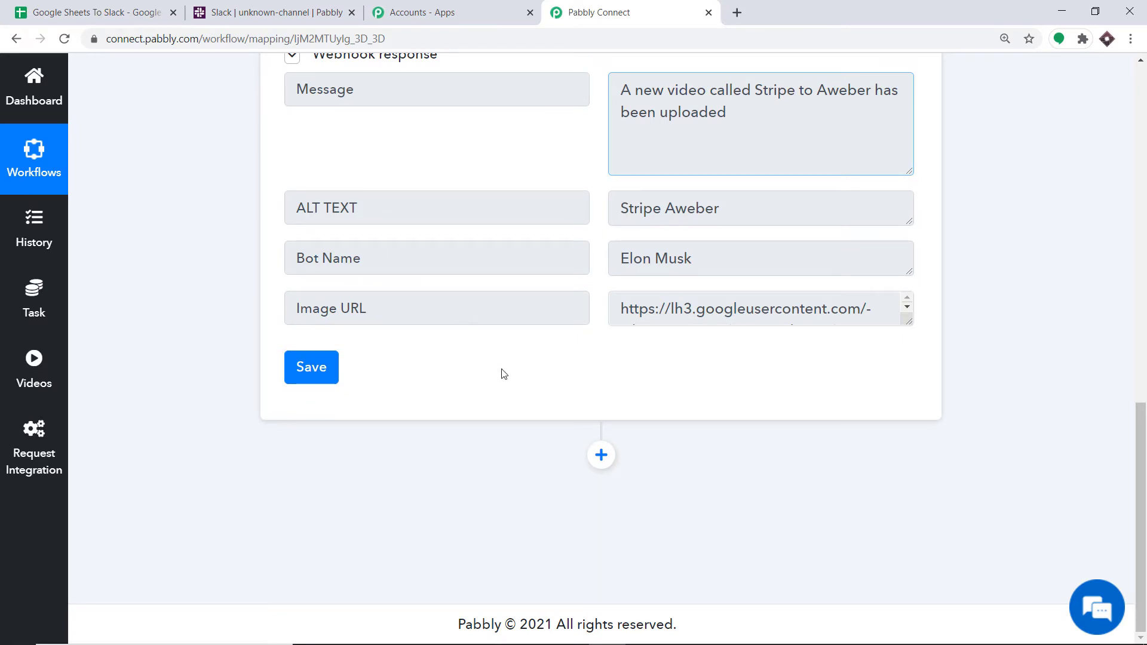
click(595, 457)
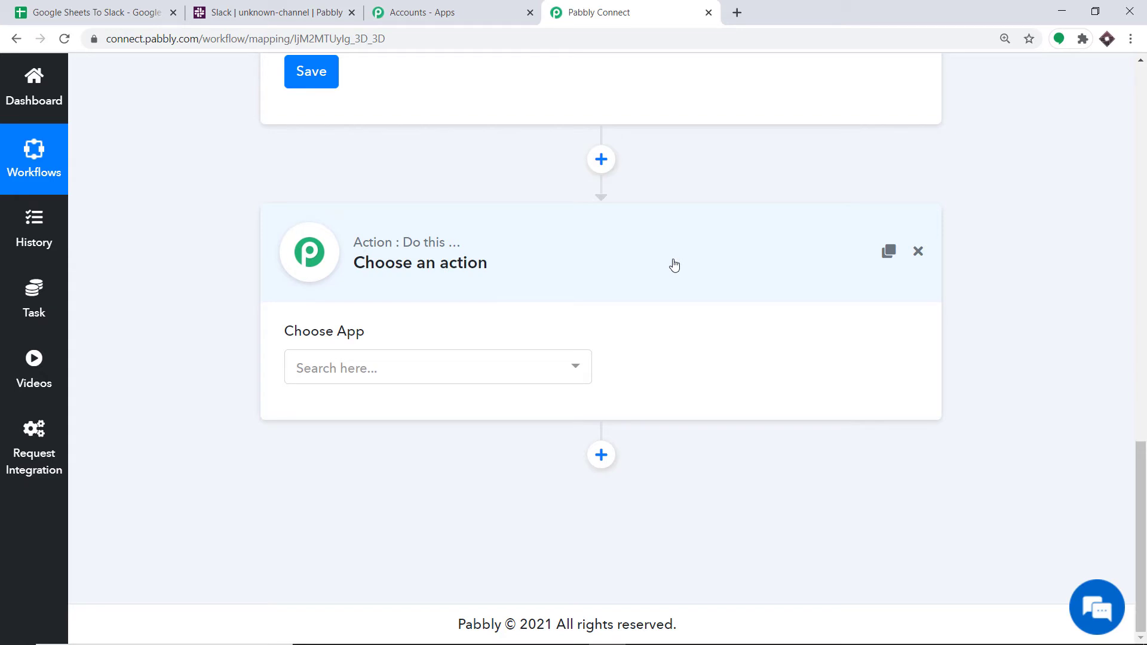
click(394, 369)
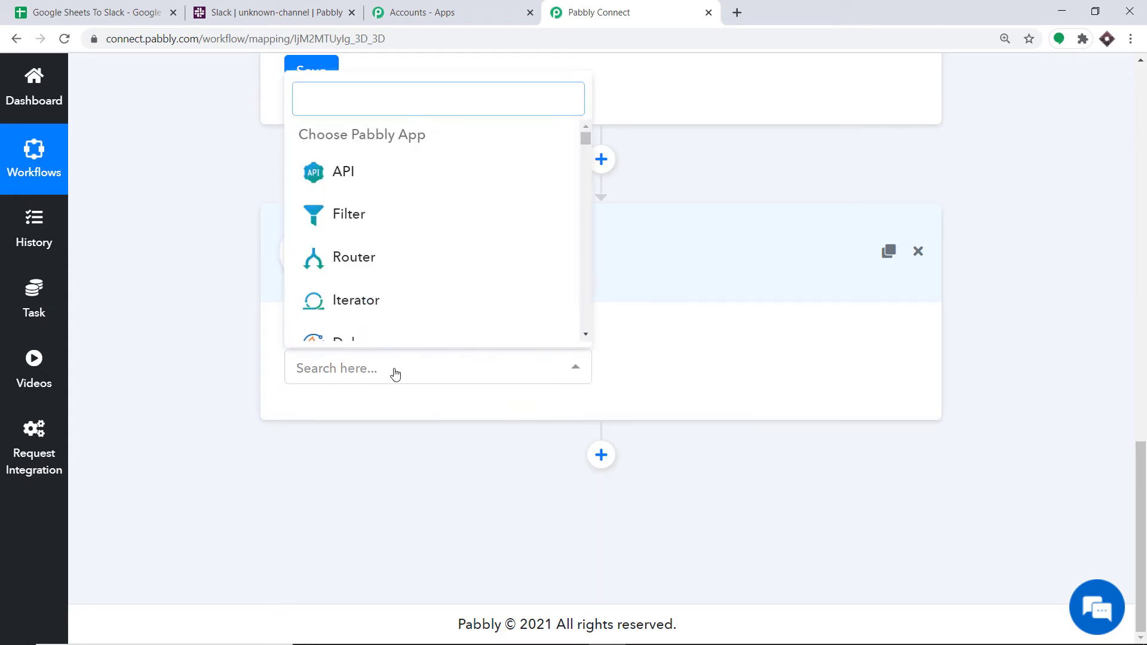
text(SL)
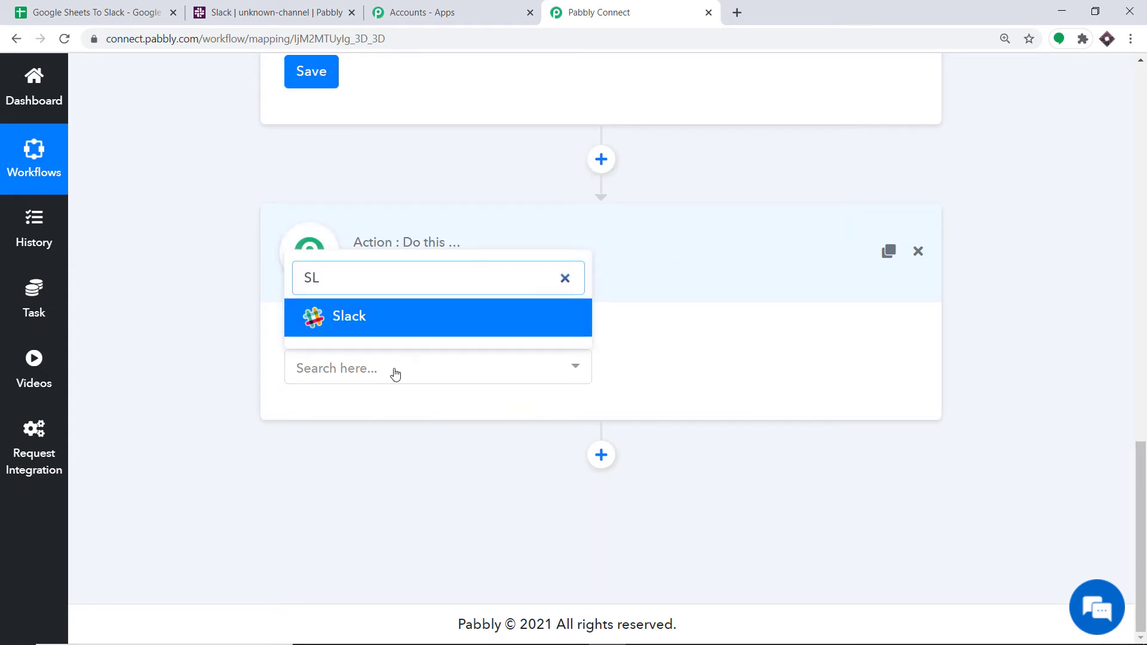
text(ac)
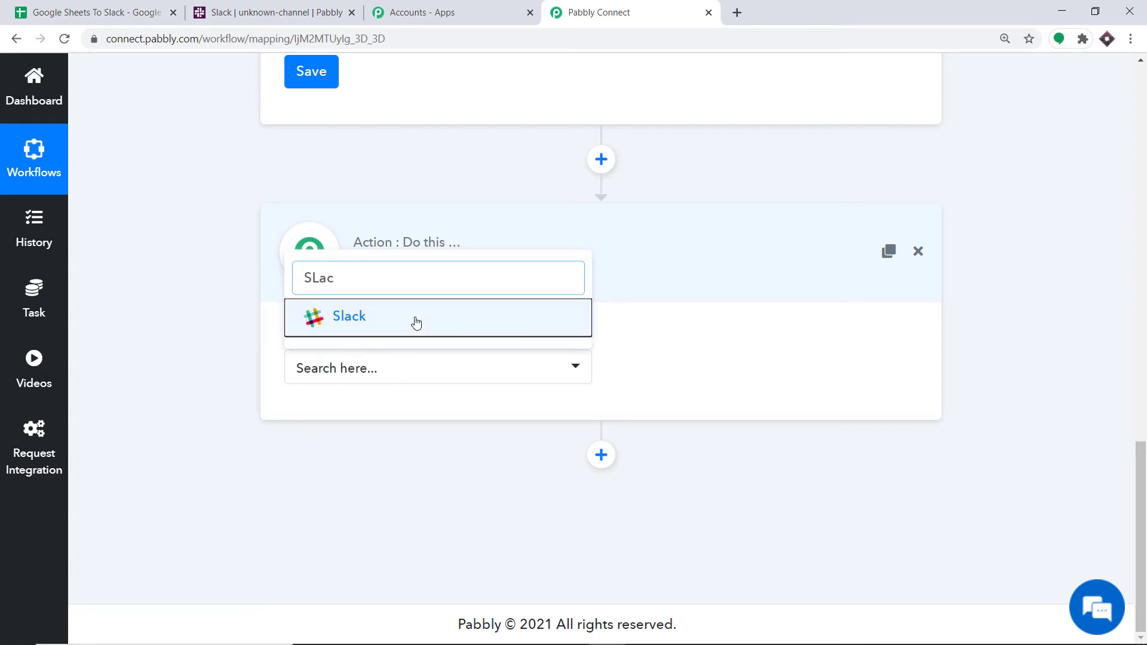
click(416, 322)
click(719, 374)
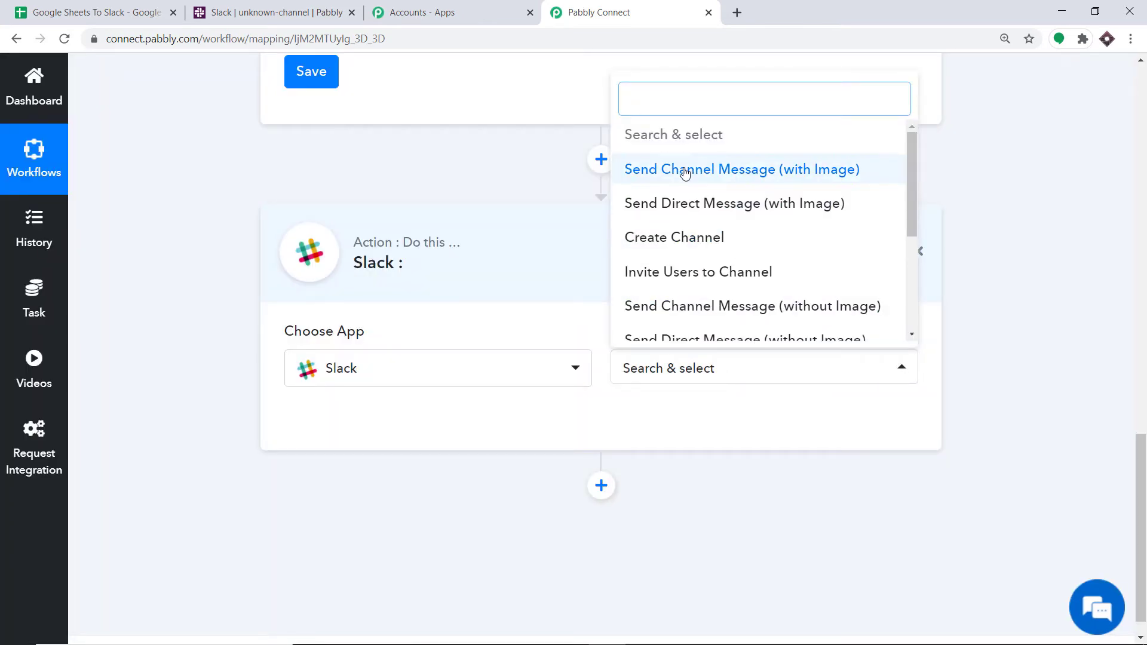
click(800, 177)
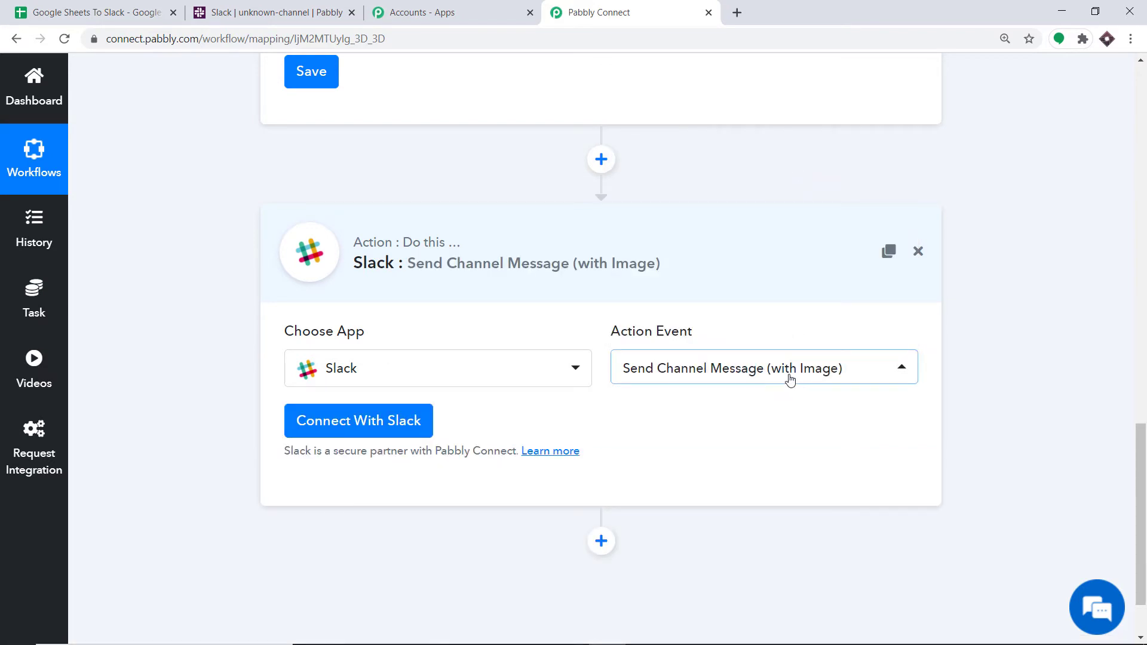
click(787, 377)
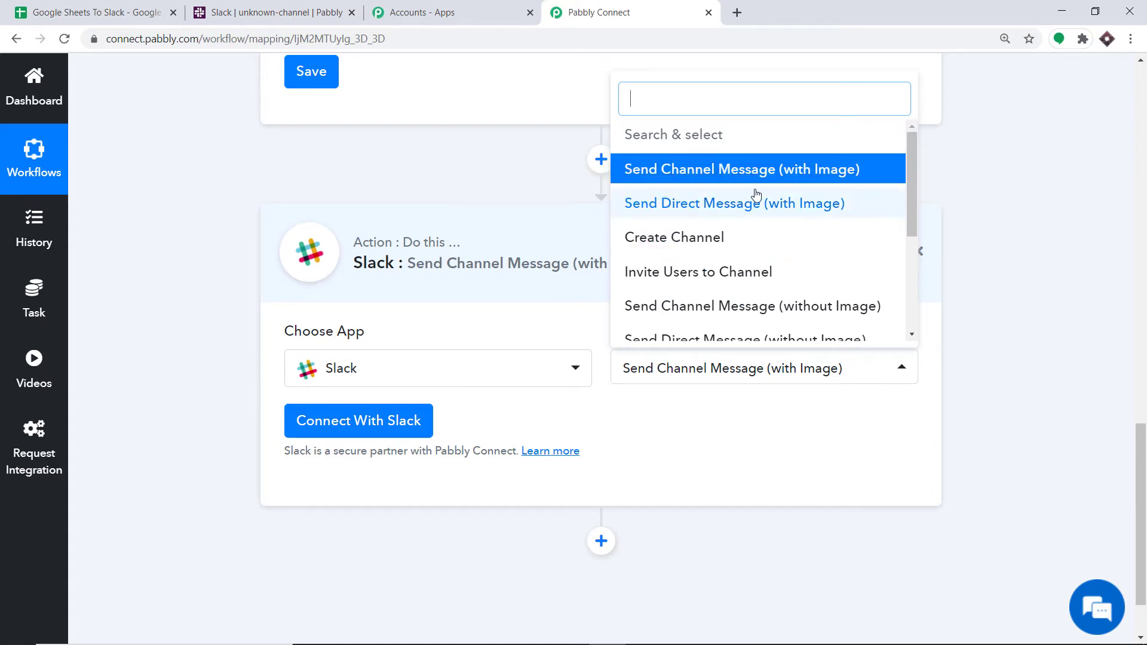
scroll(776, 275, down, 2)
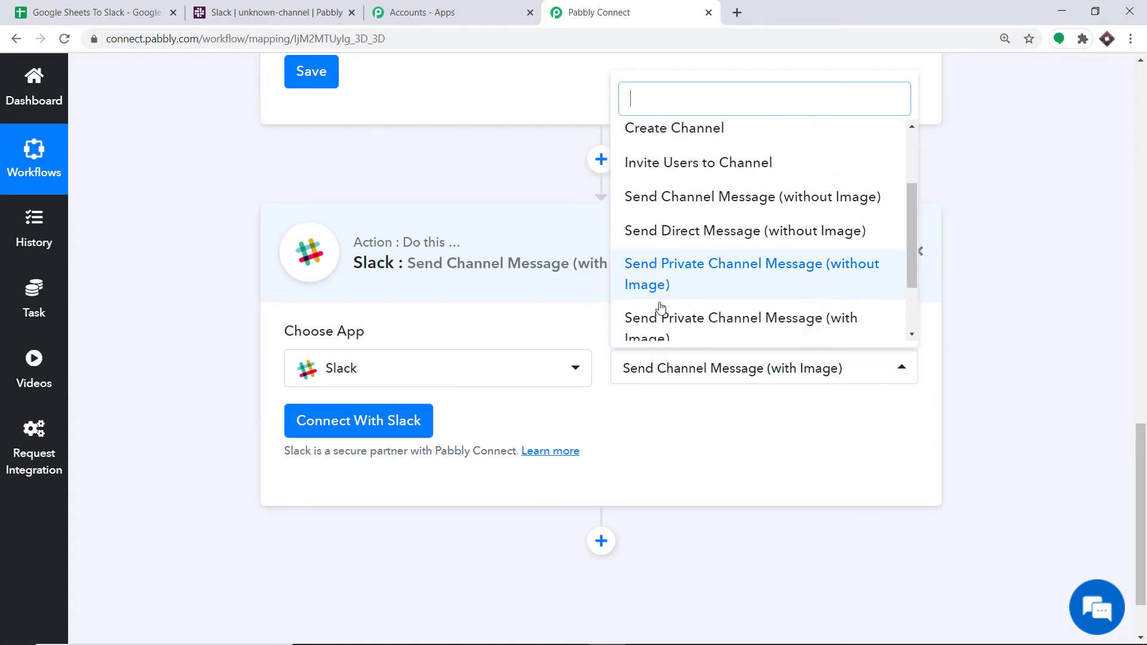
scroll(732, 236, down, 1)
scroll(794, 257, up, 3)
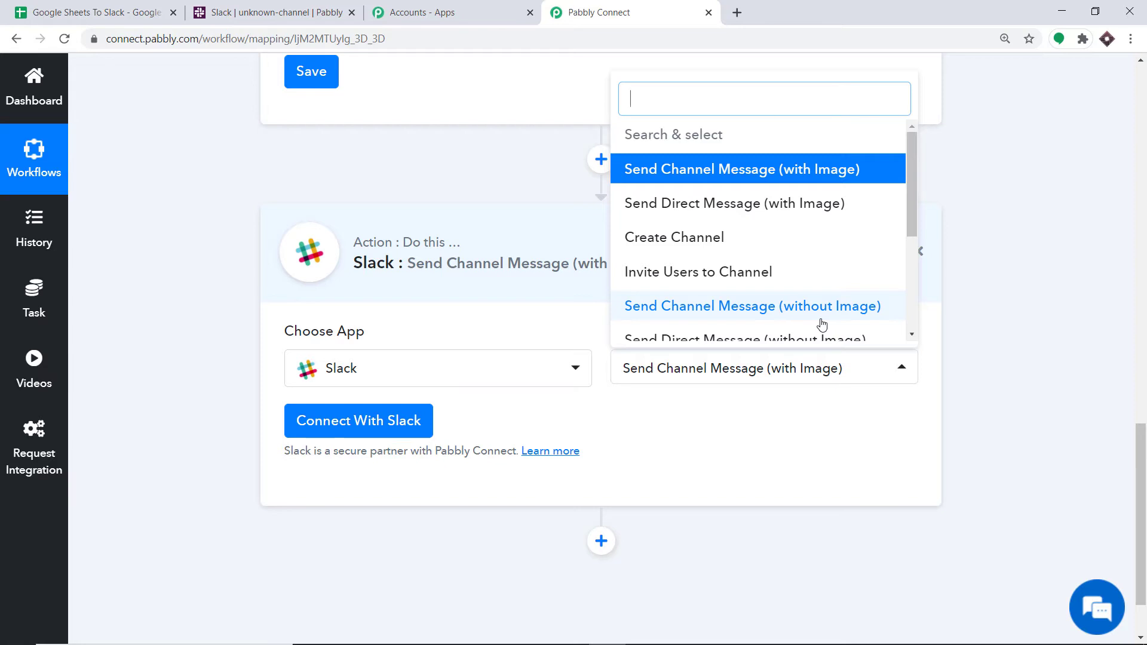
Connect the action to Slack with new credentials and allow Pabbly Connect to access the Pabbly workspace
click(388, 420)
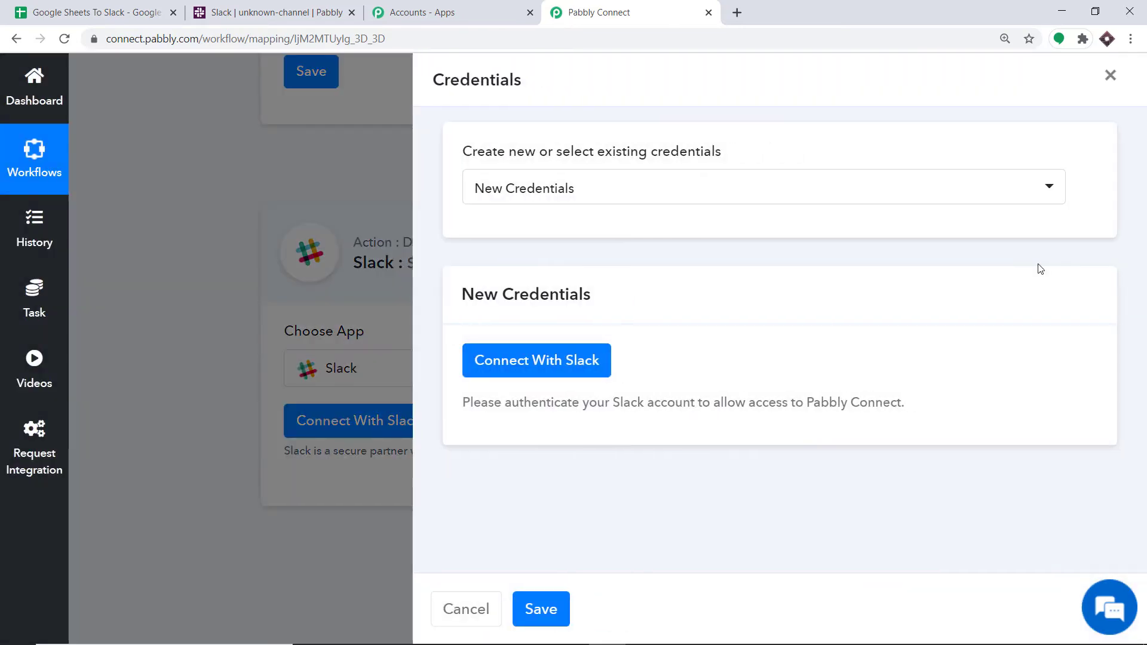
click(533, 361)
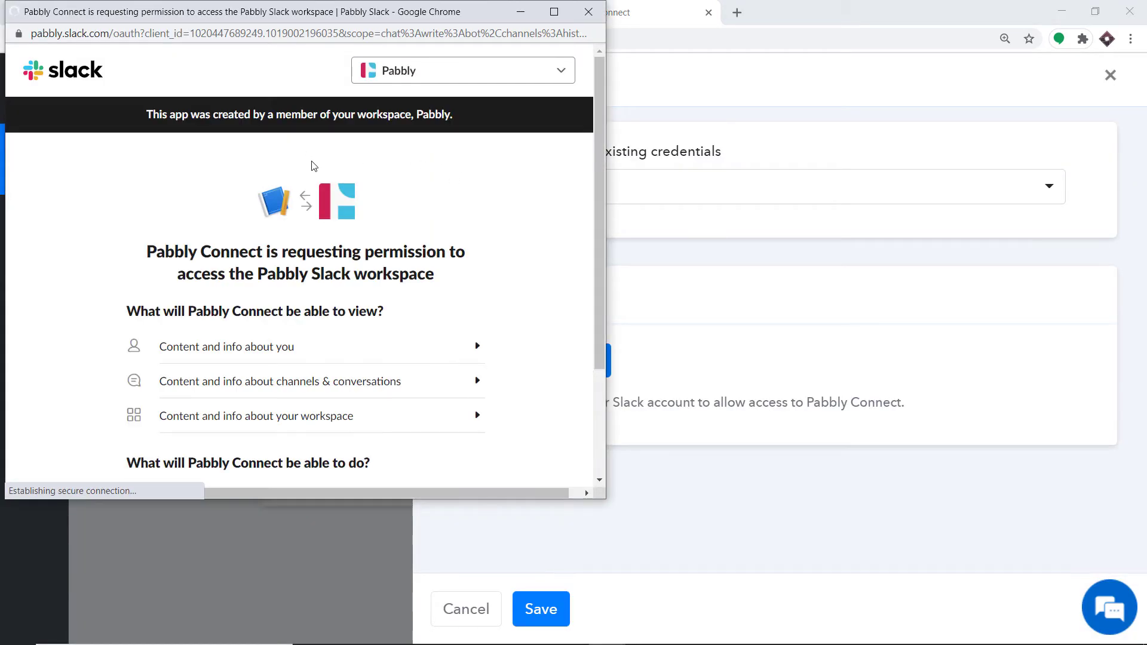
scroll(442, 276, down, 3)
scroll(382, 275, up, 1)
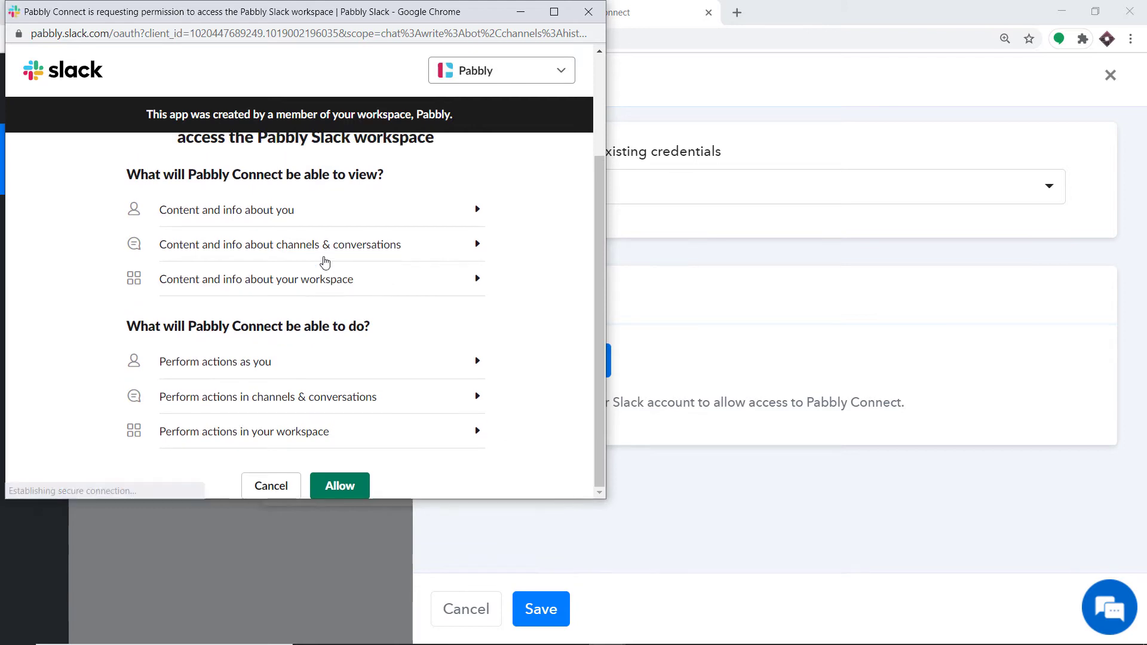
scroll(418, 220, up, 2)
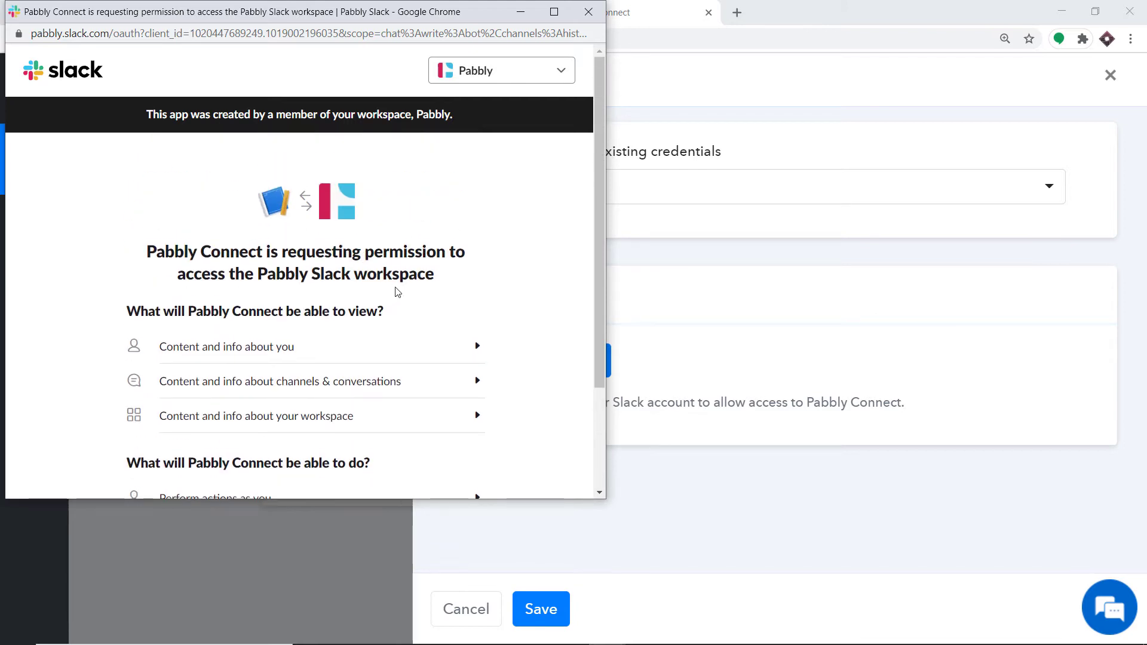
drag(343, 13, 713, 72)
scroll(711, 272, down, 3)
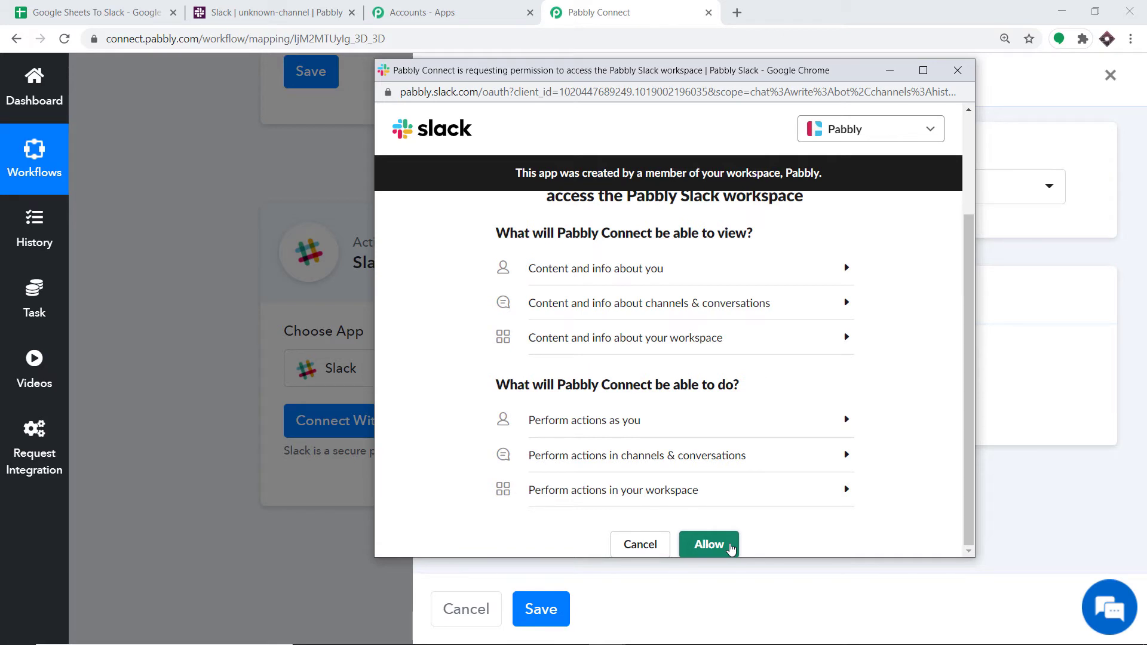
click(731, 547)
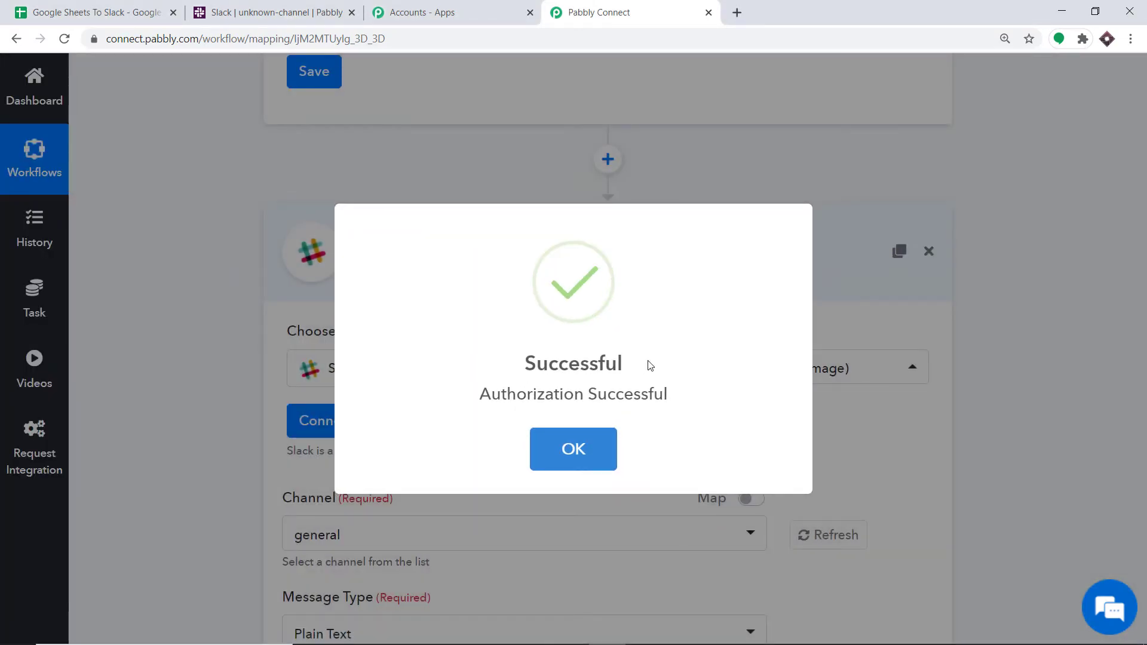
click(556, 448)
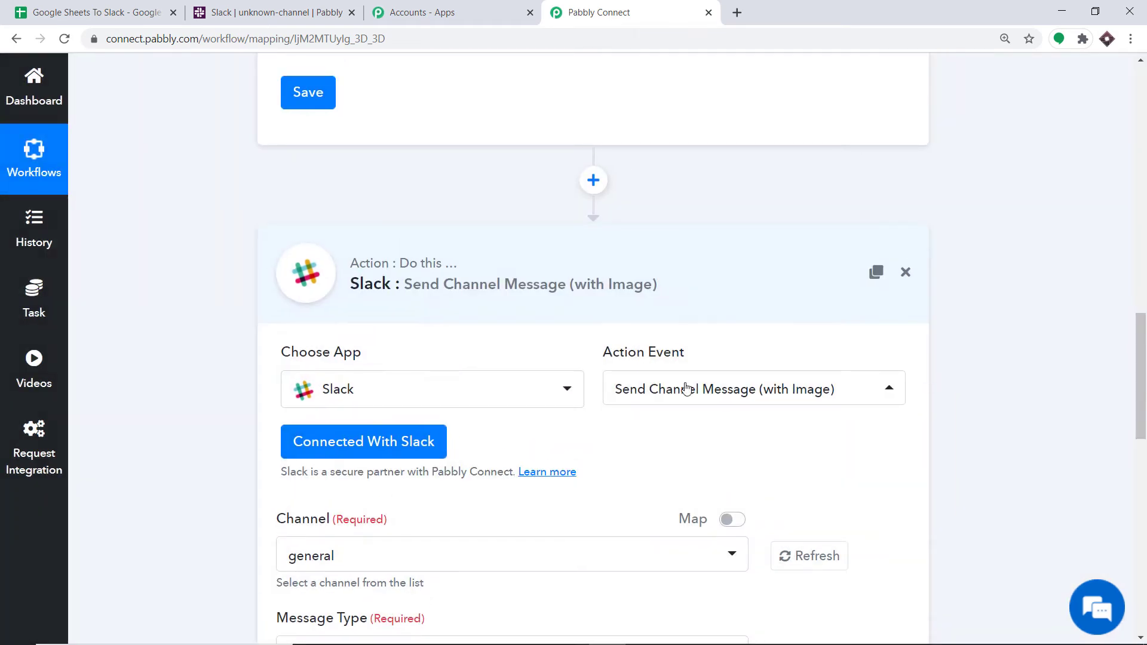
Examine the Slack action's required fields and compare its Channel choices with the channels in the Slack workspace
scroll(739, 333, down, 4)
scroll(739, 332, down, 2)
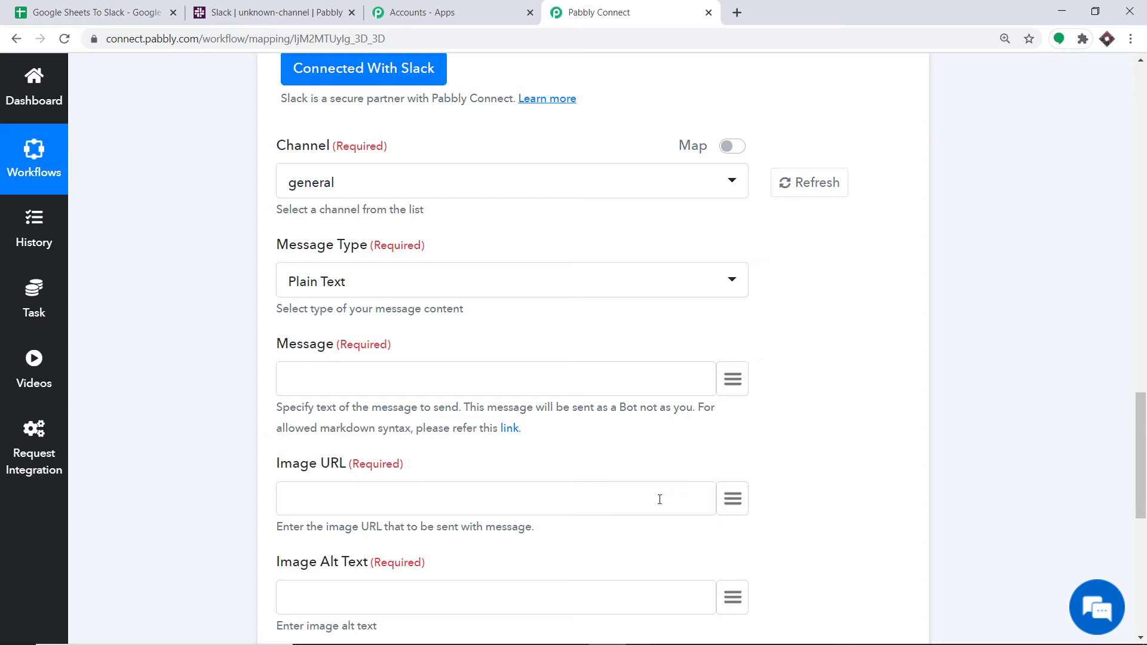
scroll(625, 436, up, 3)
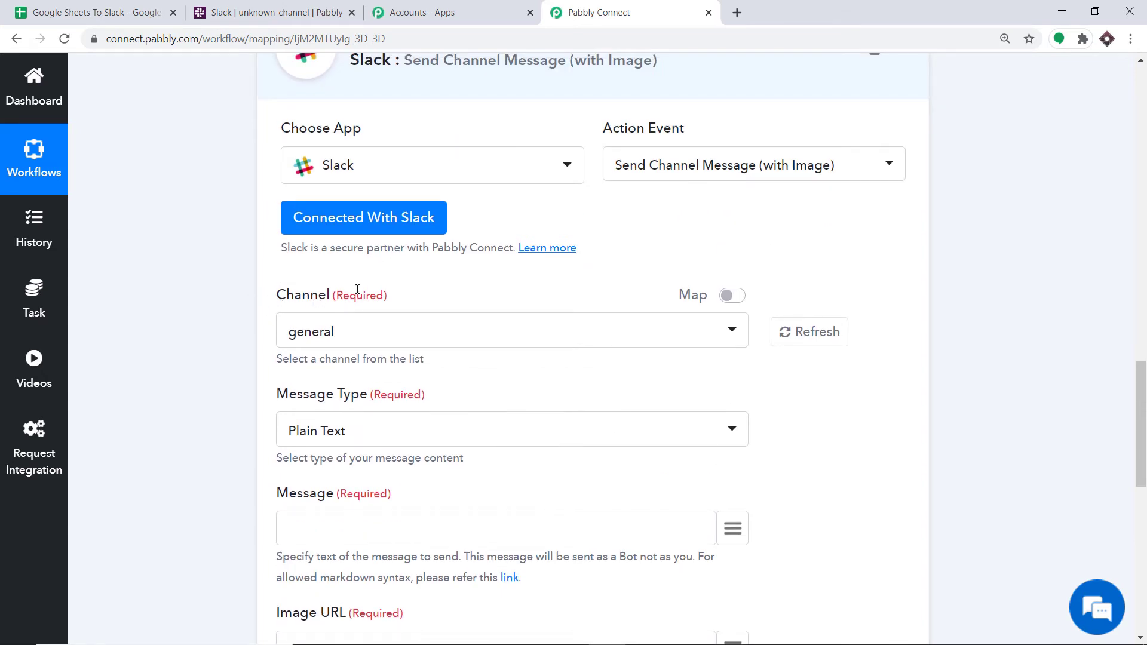
click(331, 345)
scroll(353, 433, down, 10)
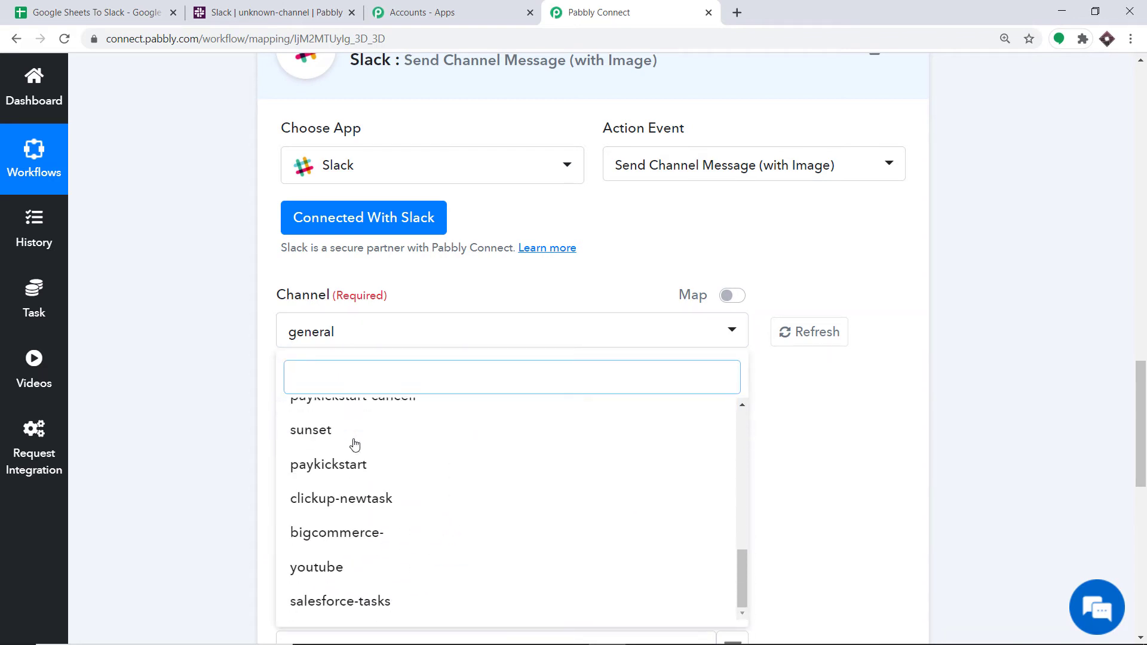
click(275, 12)
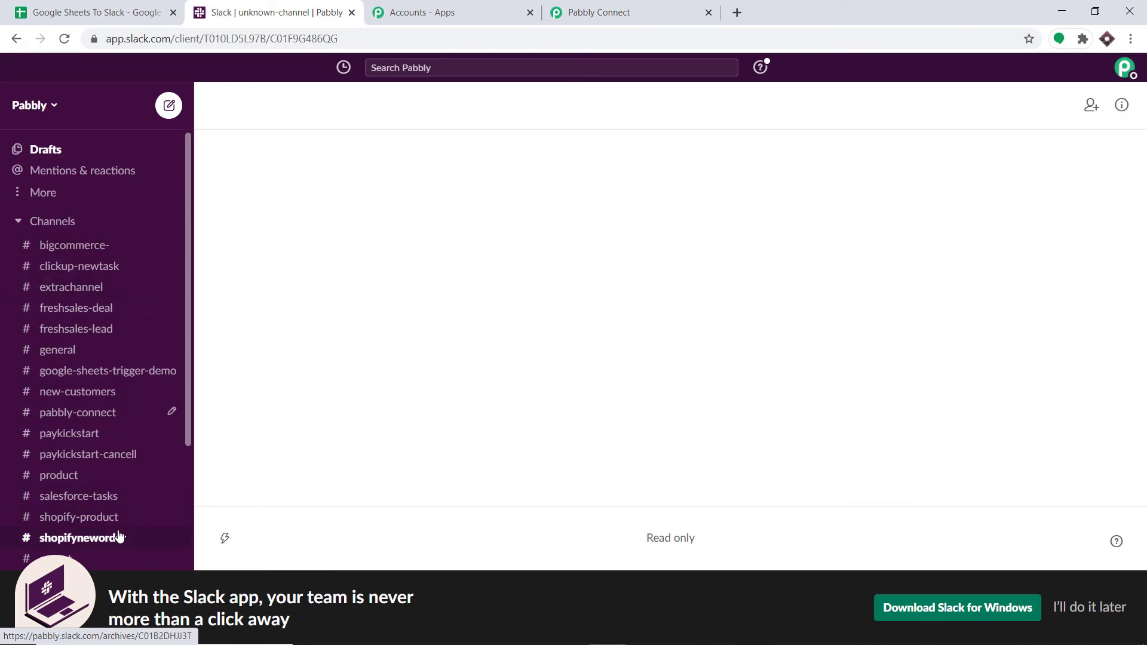
click(598, 11)
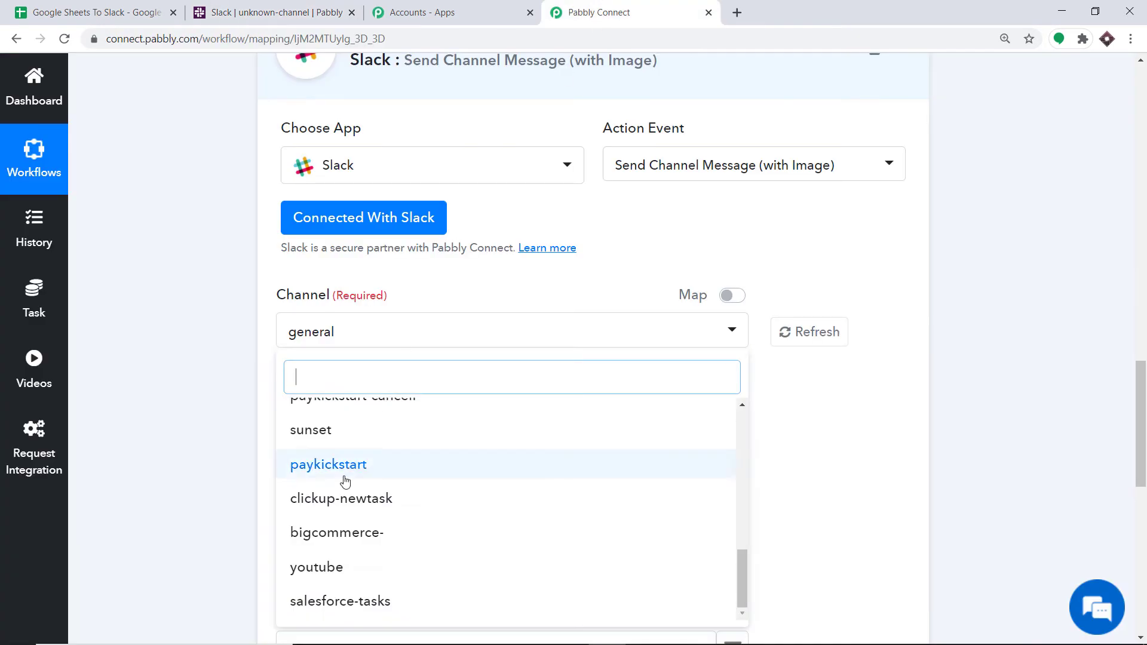
scroll(392, 460, up, 5)
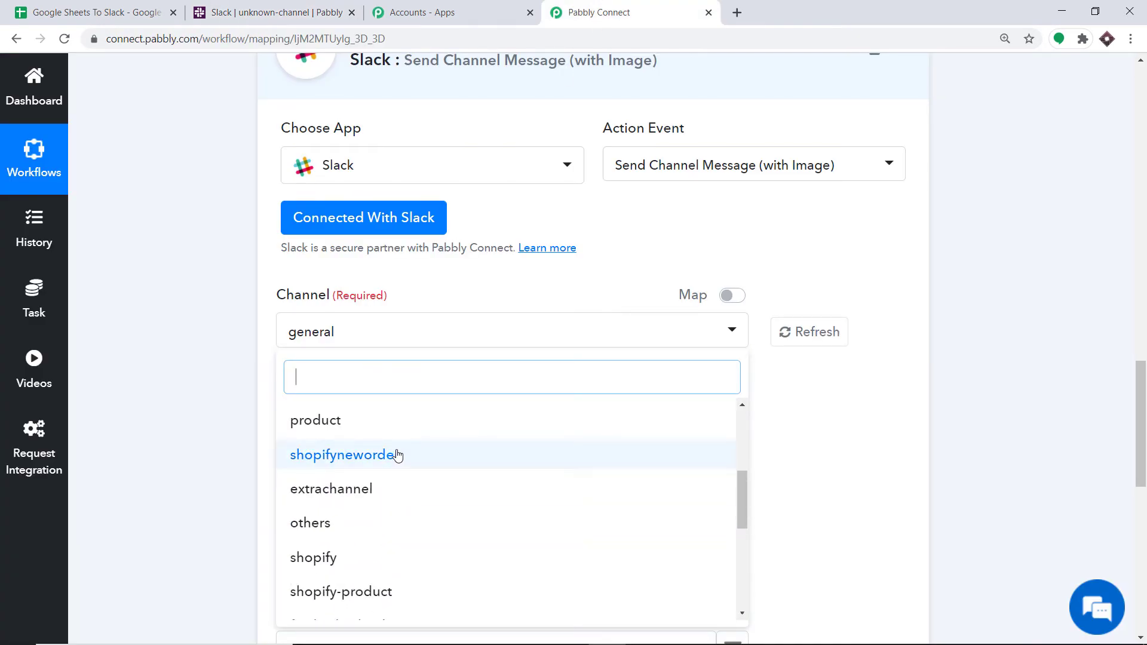
Switch to Slack, create a channel named google-sheets-message and add all members of Pabbly to it
click(238, 11)
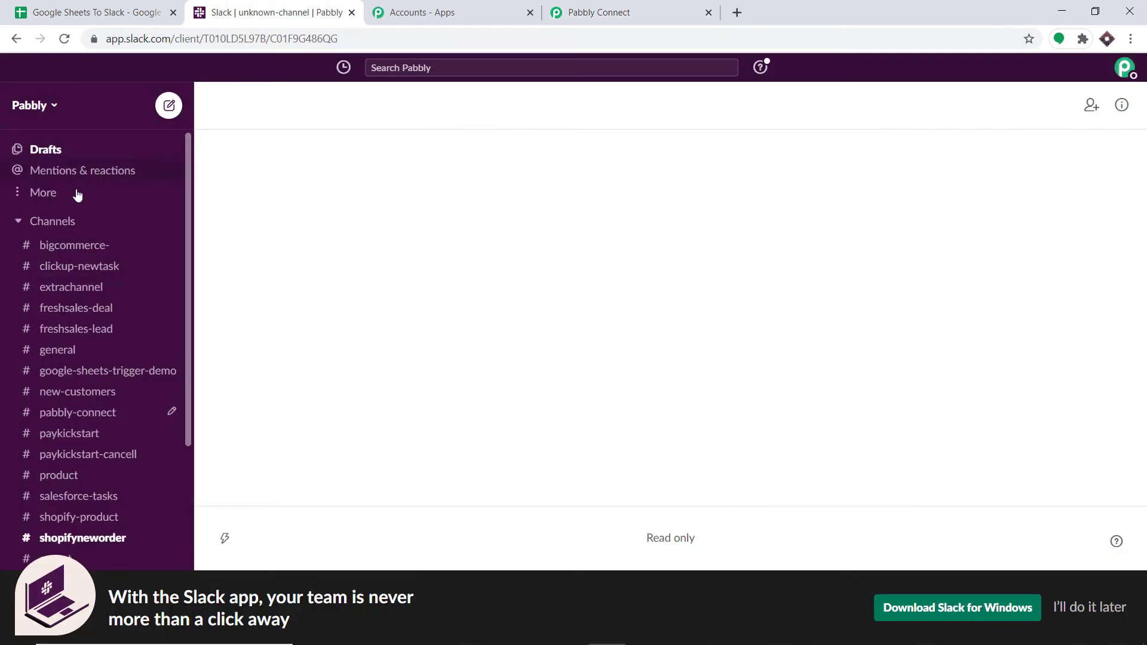
click(167, 223)
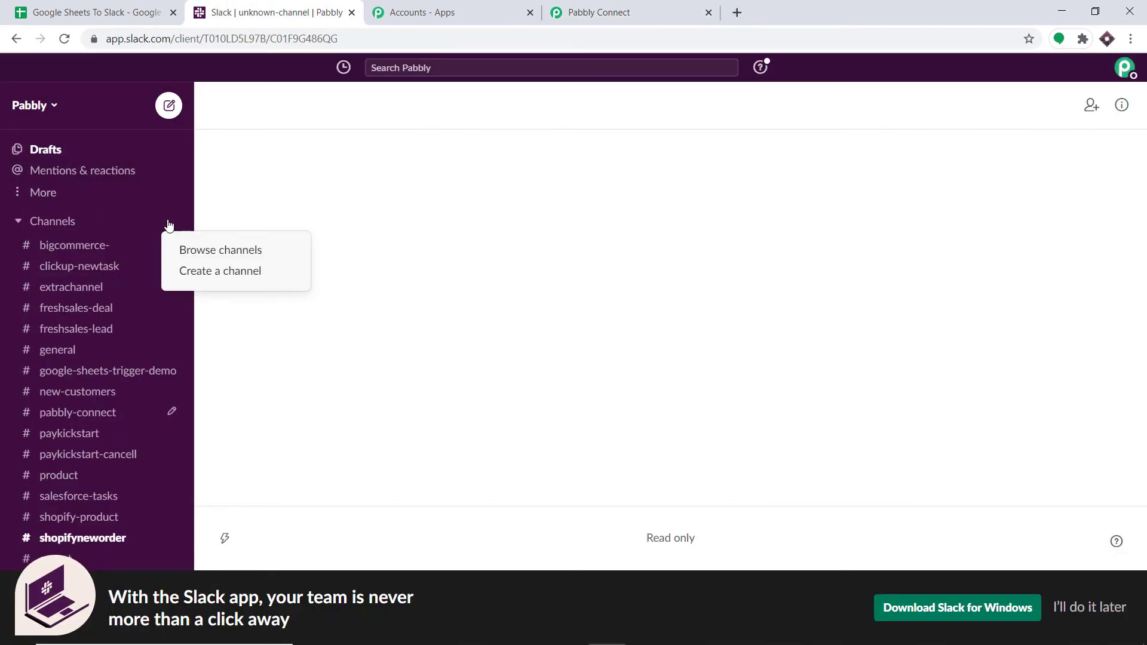
click(237, 270)
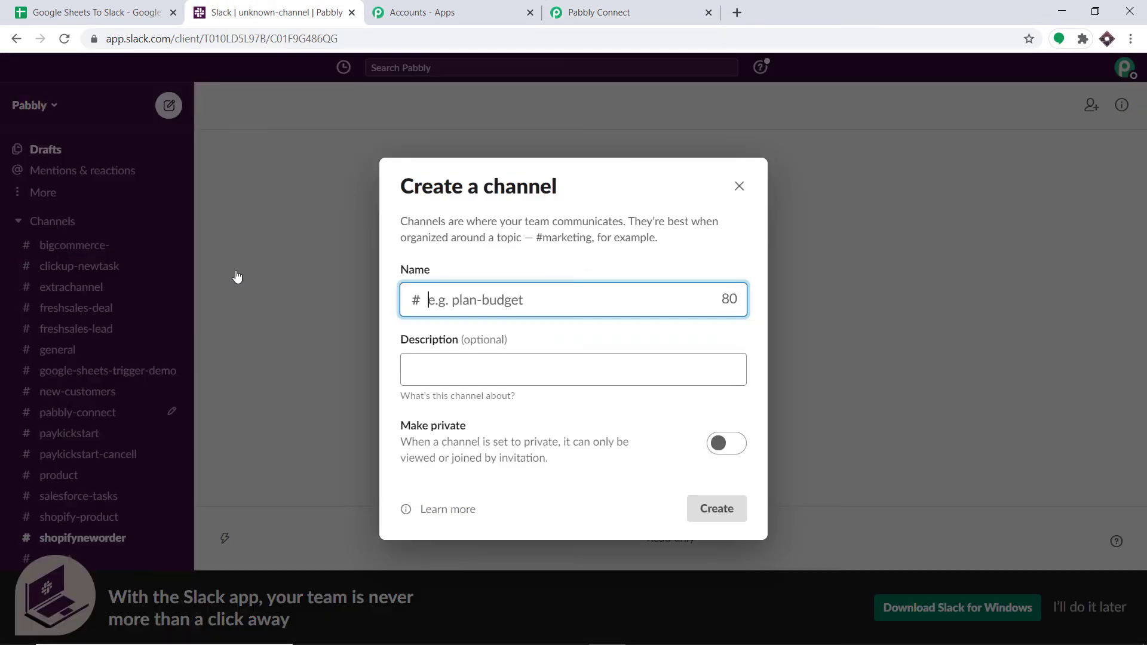
click(446, 294)
text(goo)
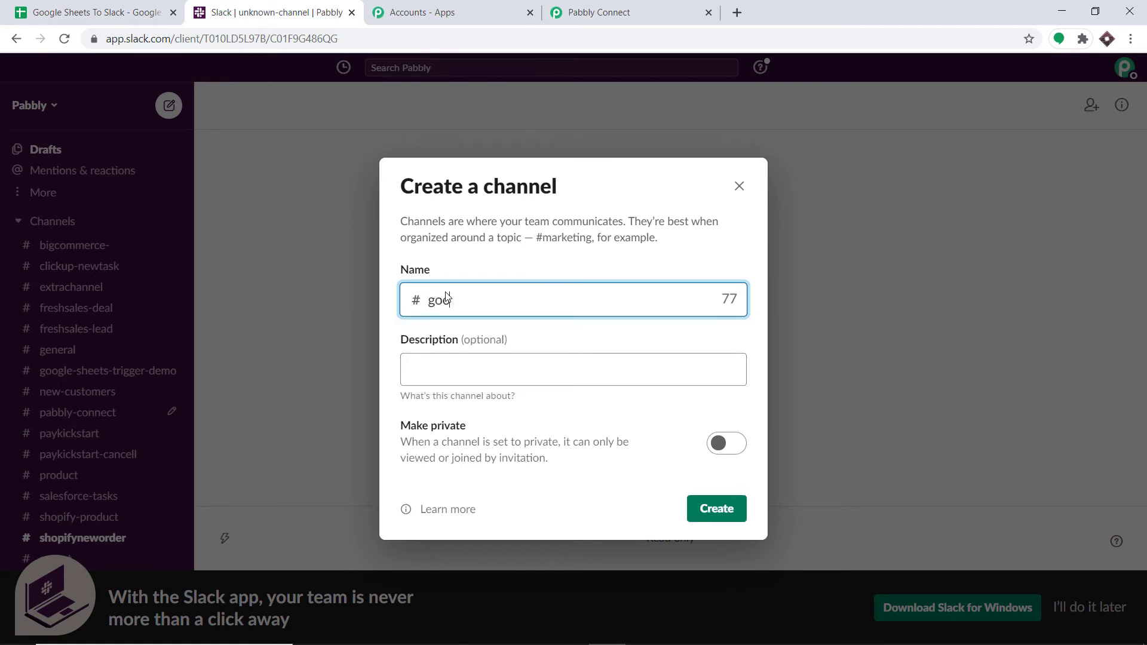
text(gle-sheets-message)
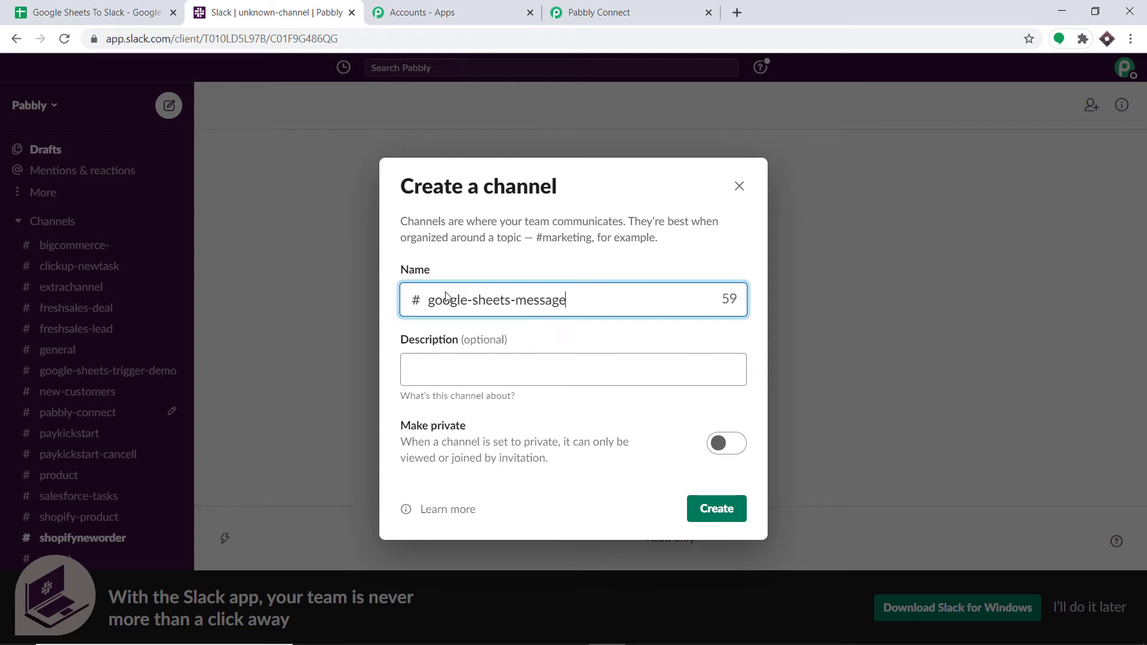
click(722, 517)
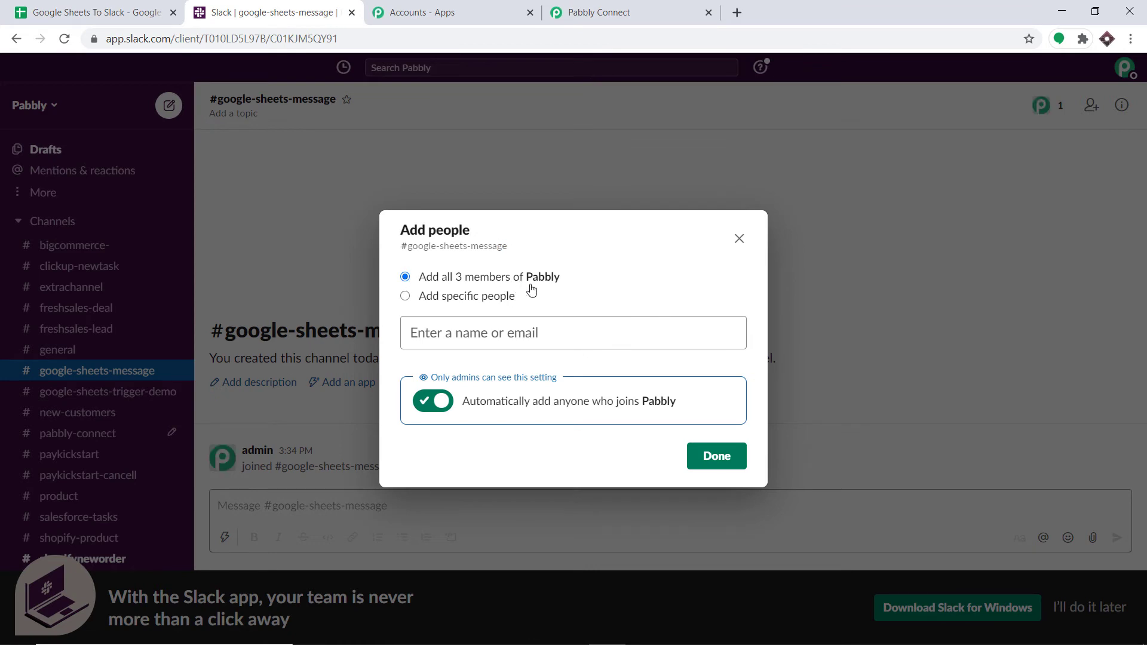
click(735, 472)
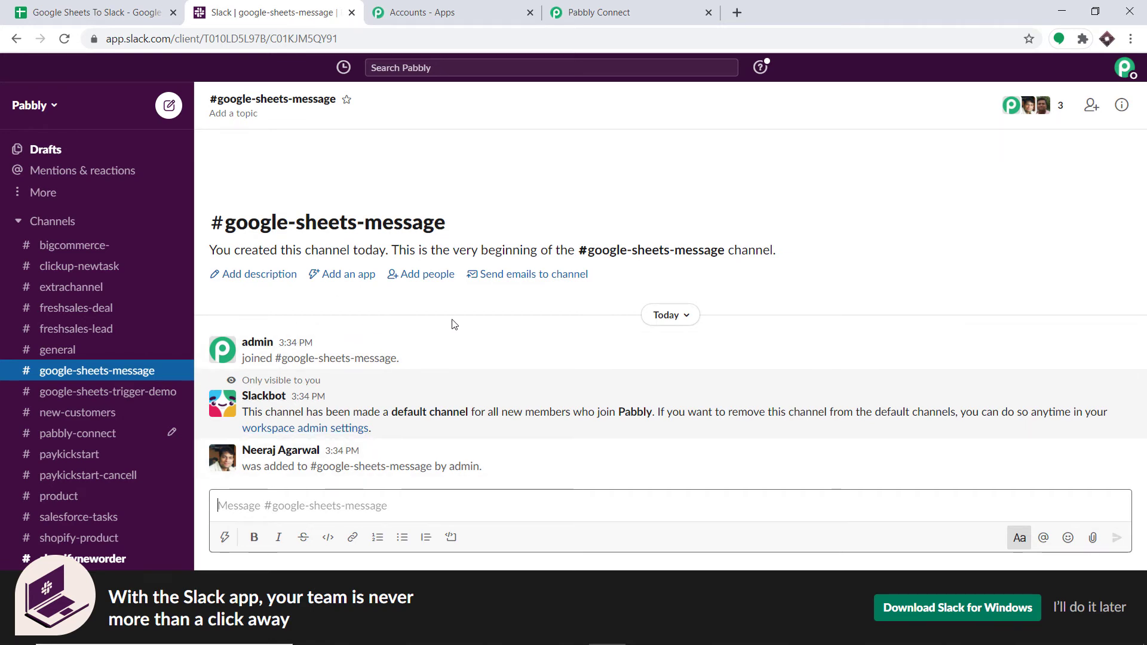
Back in Pabbly Connect, refresh the Slack action's channel list and select google-sheets-message as the channel
click(608, 9)
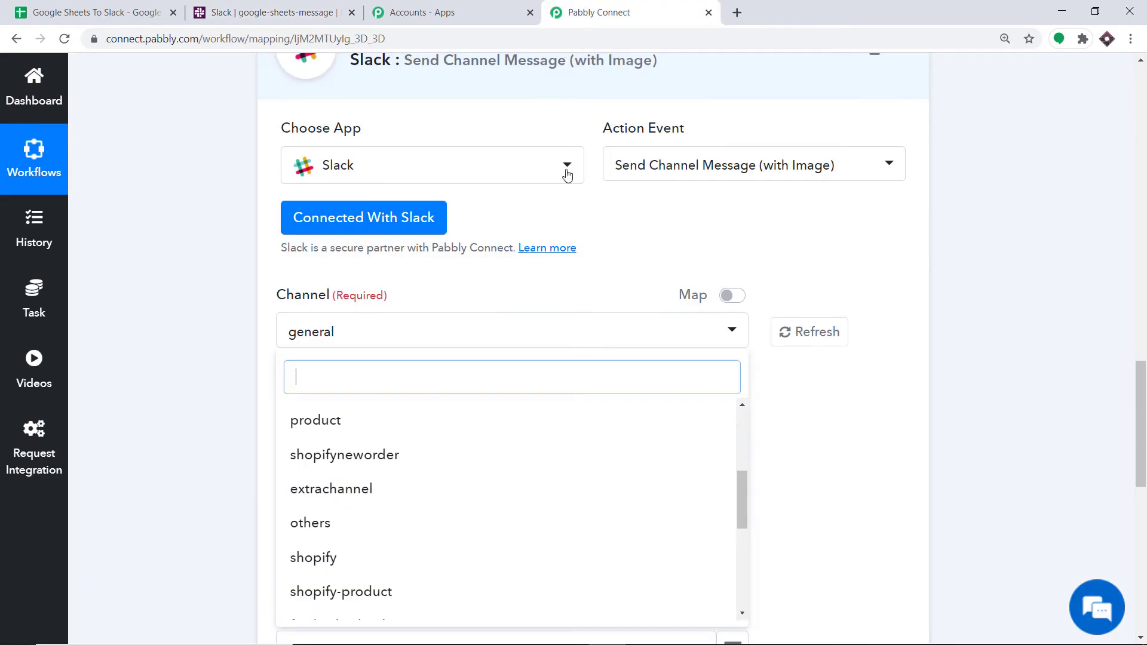
text(goo)
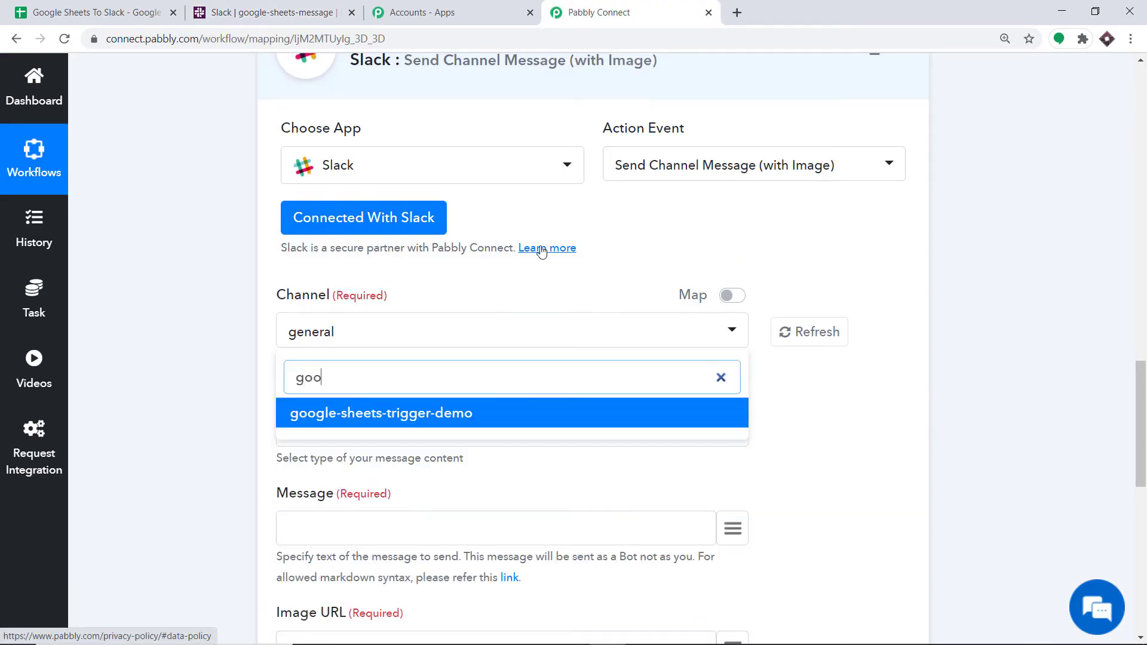
click(812, 333)
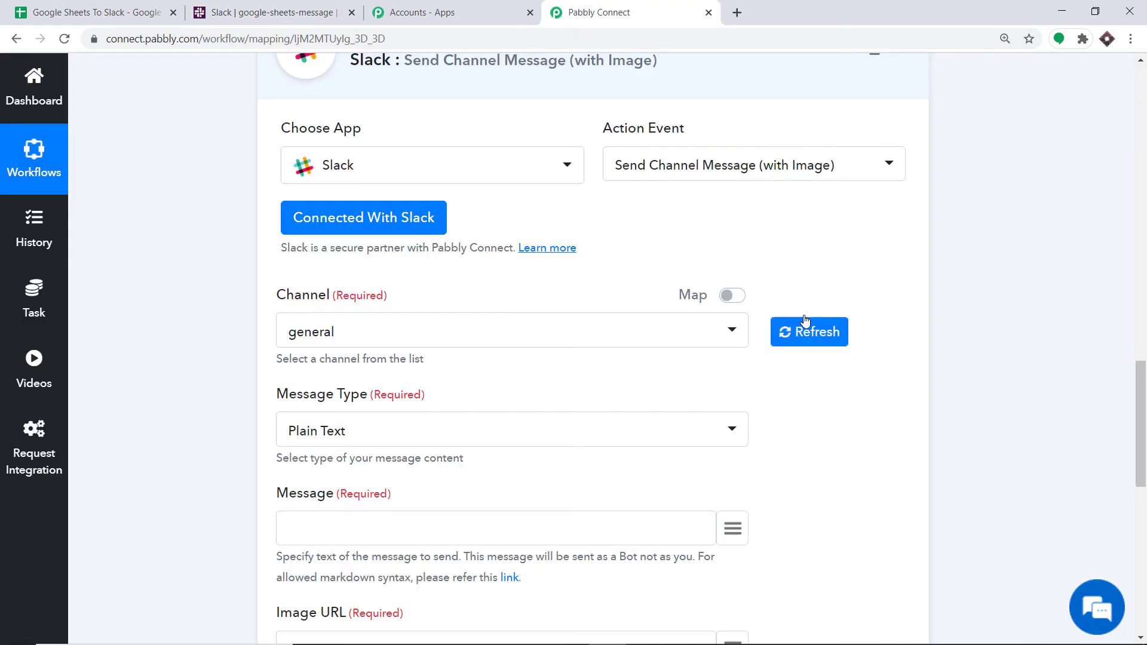
click(394, 335)
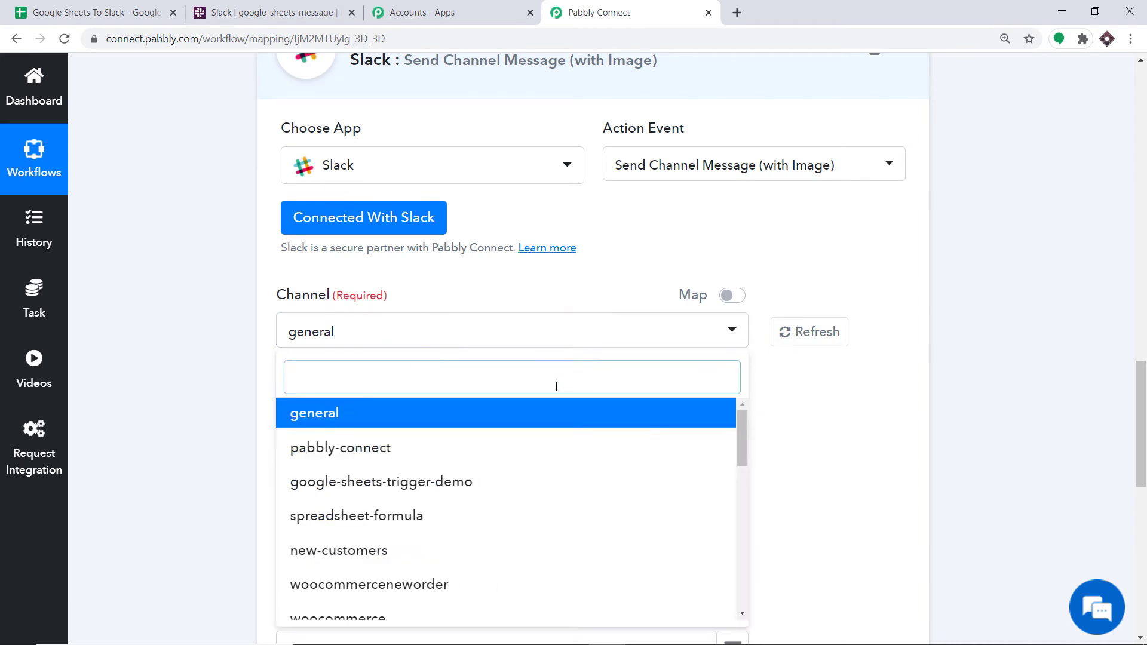
scroll(538, 418, down, 1)
scroll(538, 418, down, 8)
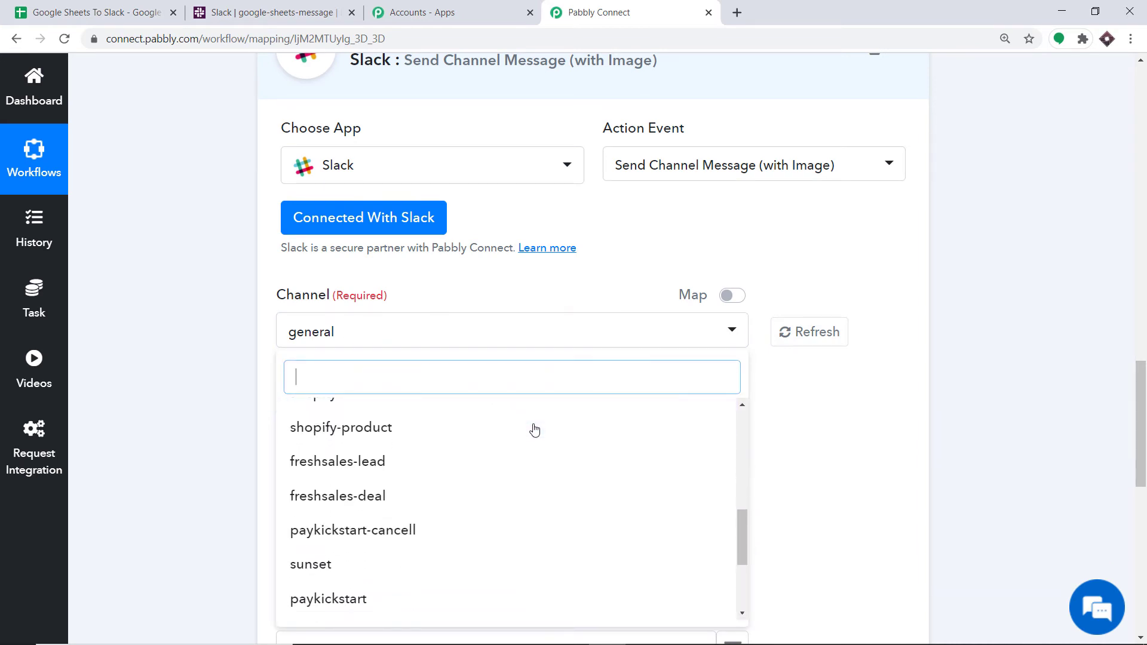
scroll(533, 432, down, 3)
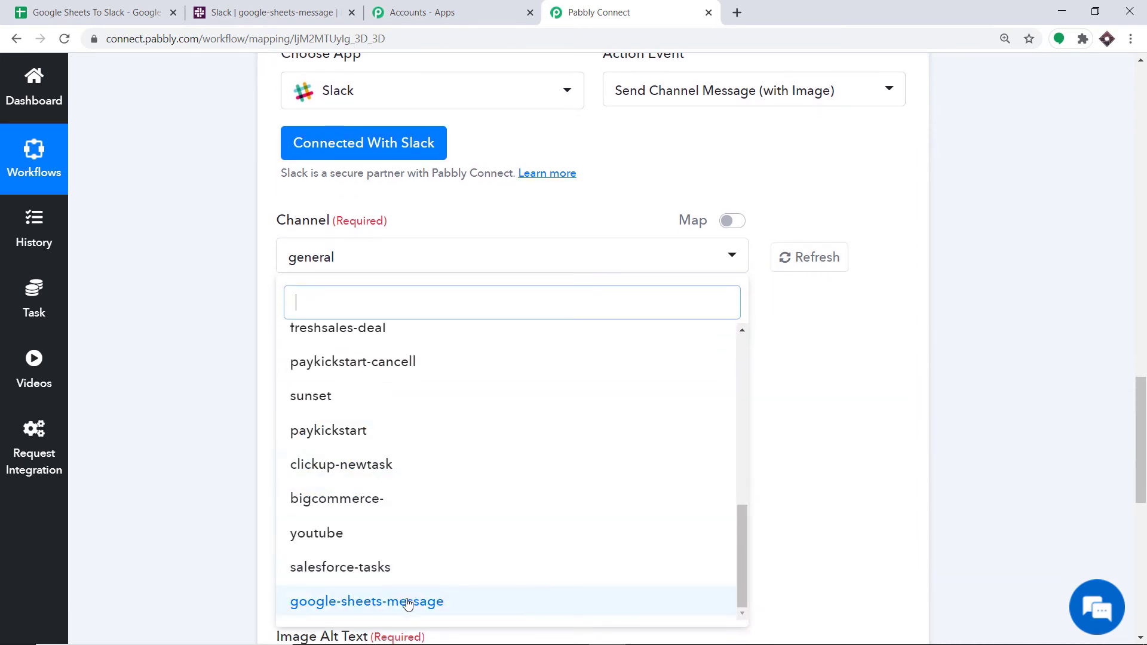
click(404, 603)
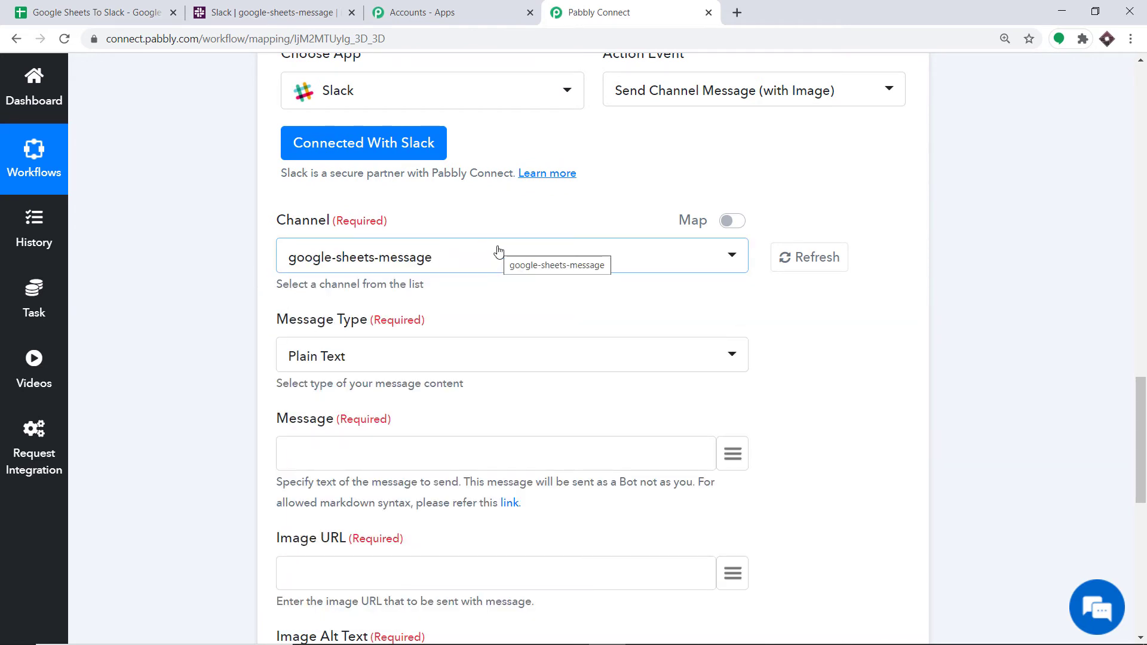
click(275, 12)
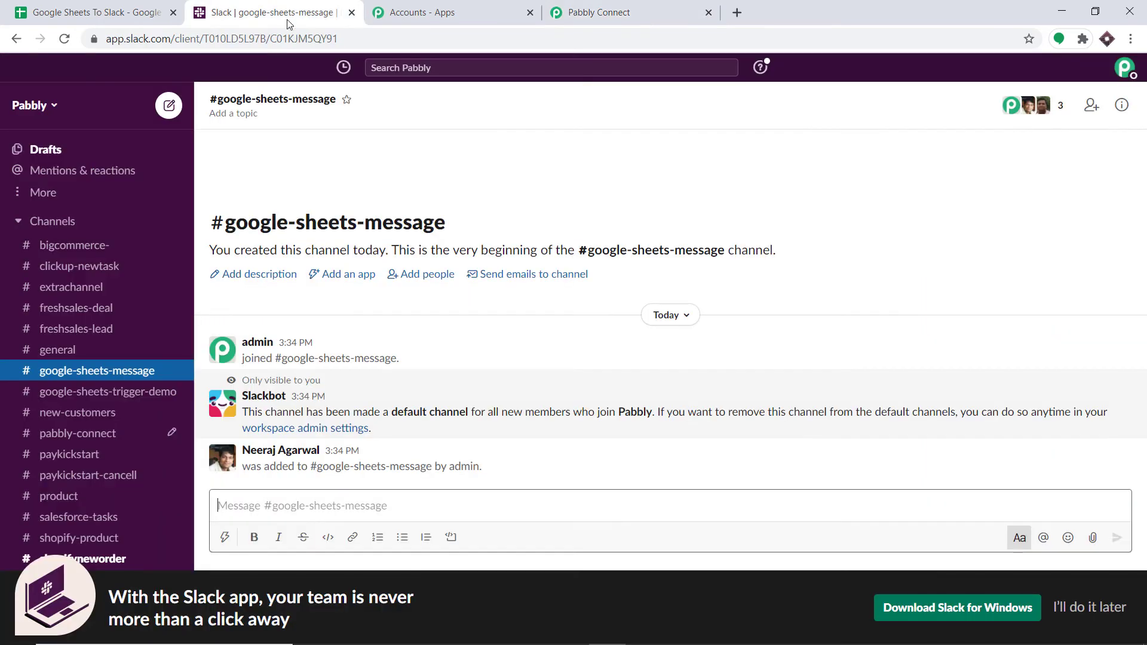
click(683, 3)
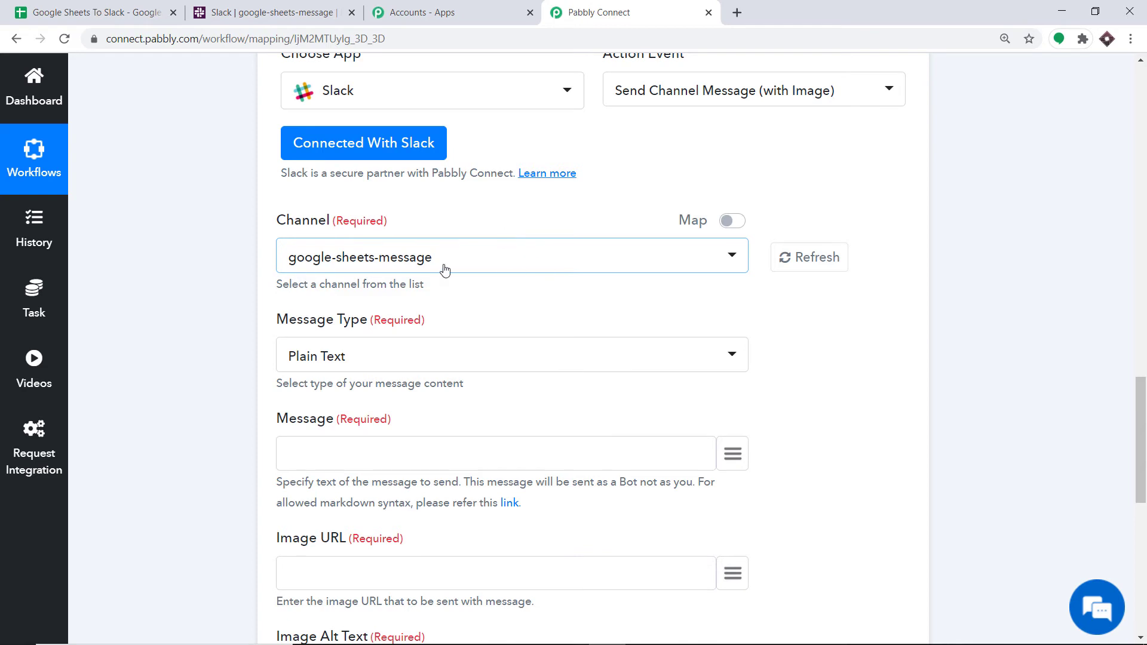
Map the trigger's Message value to the Slack action's Message field
scroll(459, 288, down, 1)
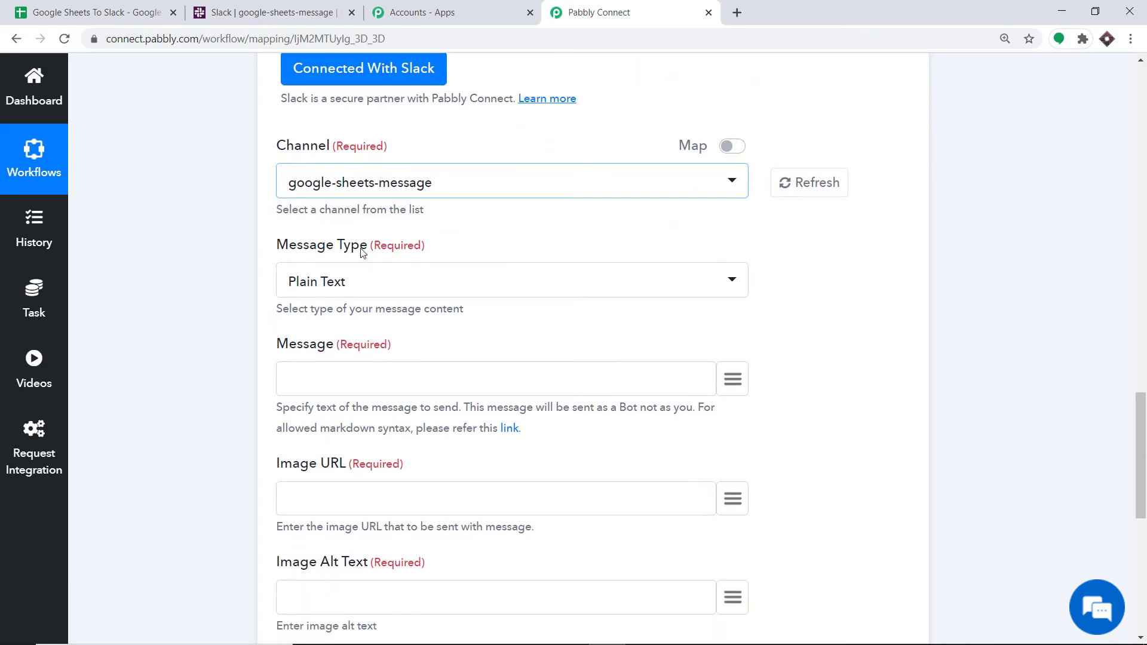
scroll(376, 281, down, 2)
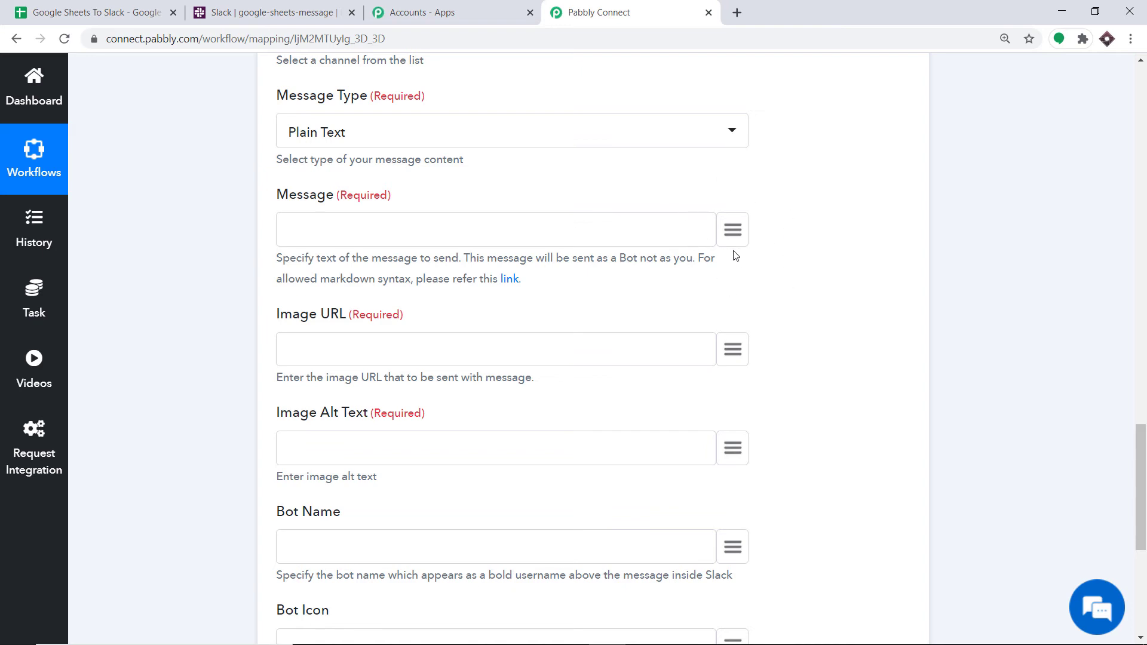
click(732, 230)
scroll(663, 311, down, 1)
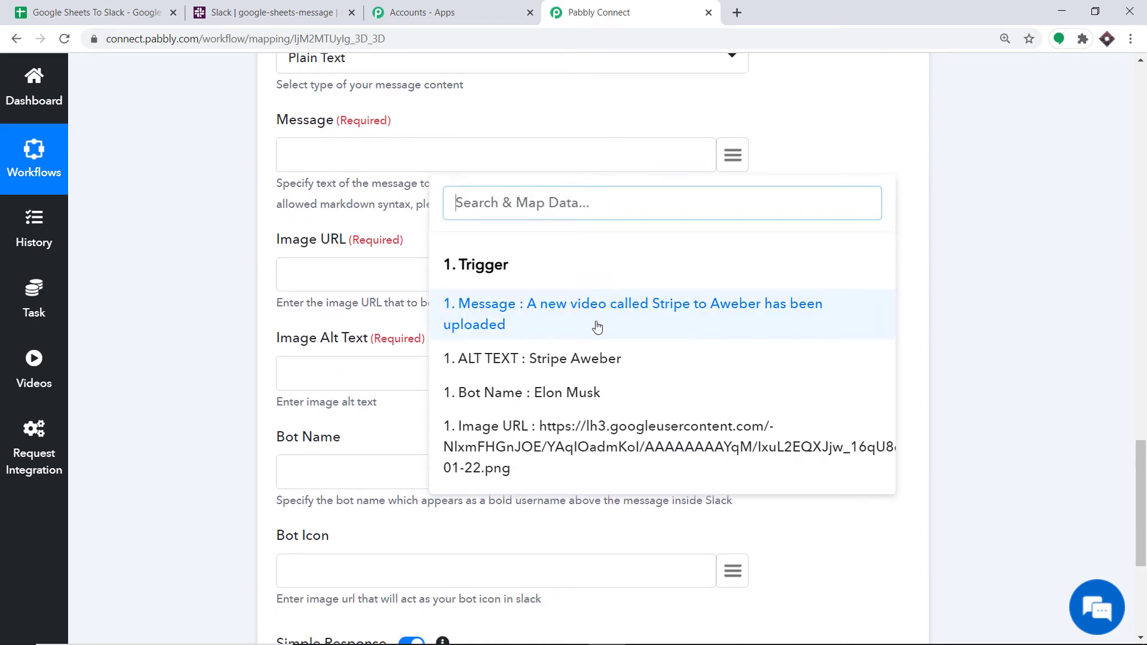
scroll(550, 306, up, 12)
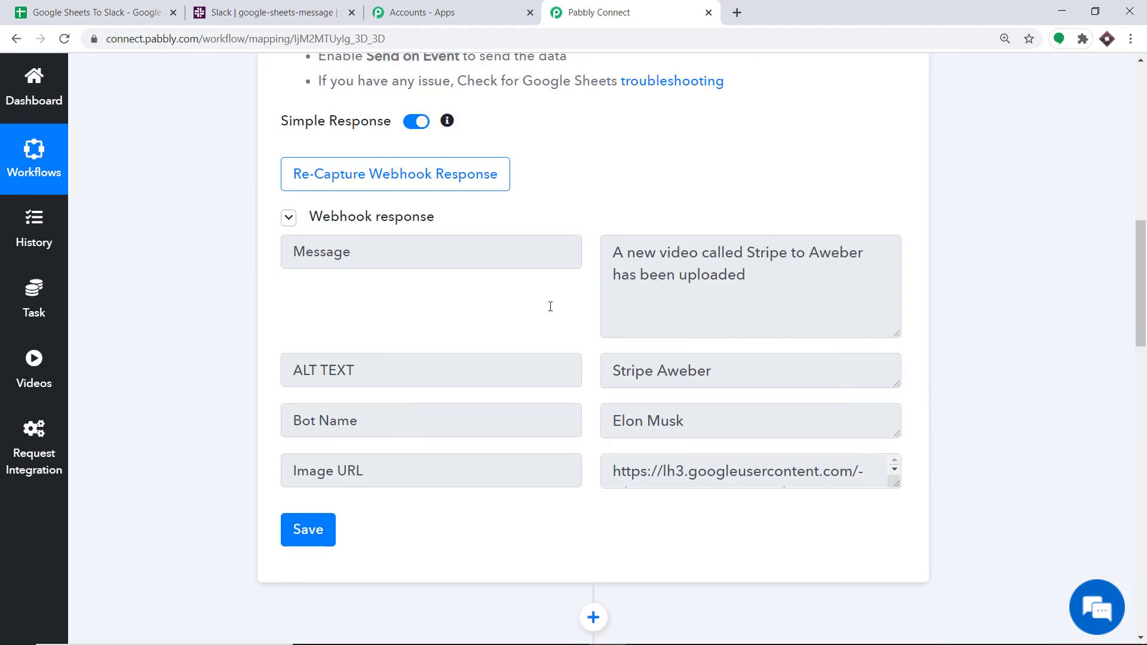
scroll(1070, 270, down, 12)
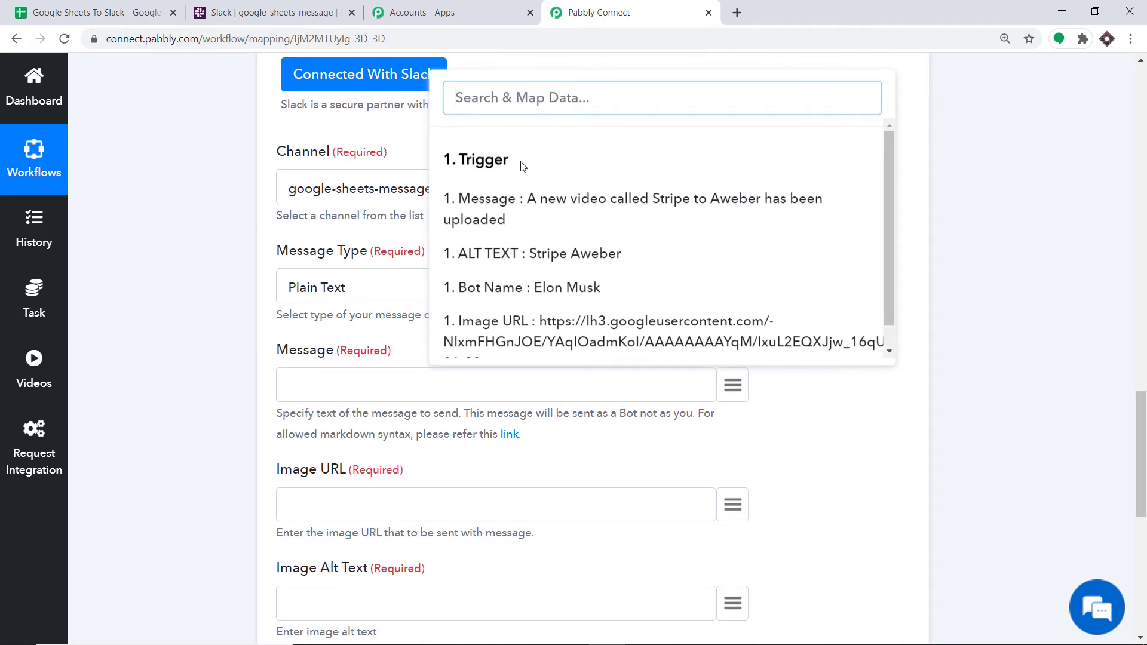
click(564, 203)
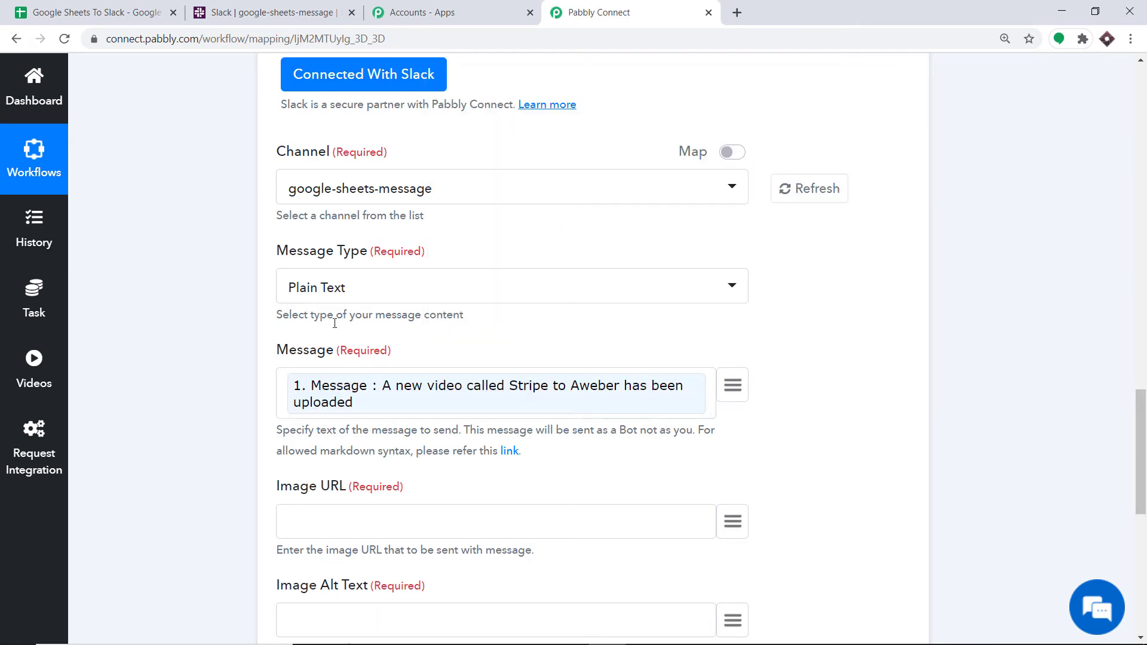
Map the trigger's Image URL value to the Slack action's Image URL field
scroll(448, 360, down, 4)
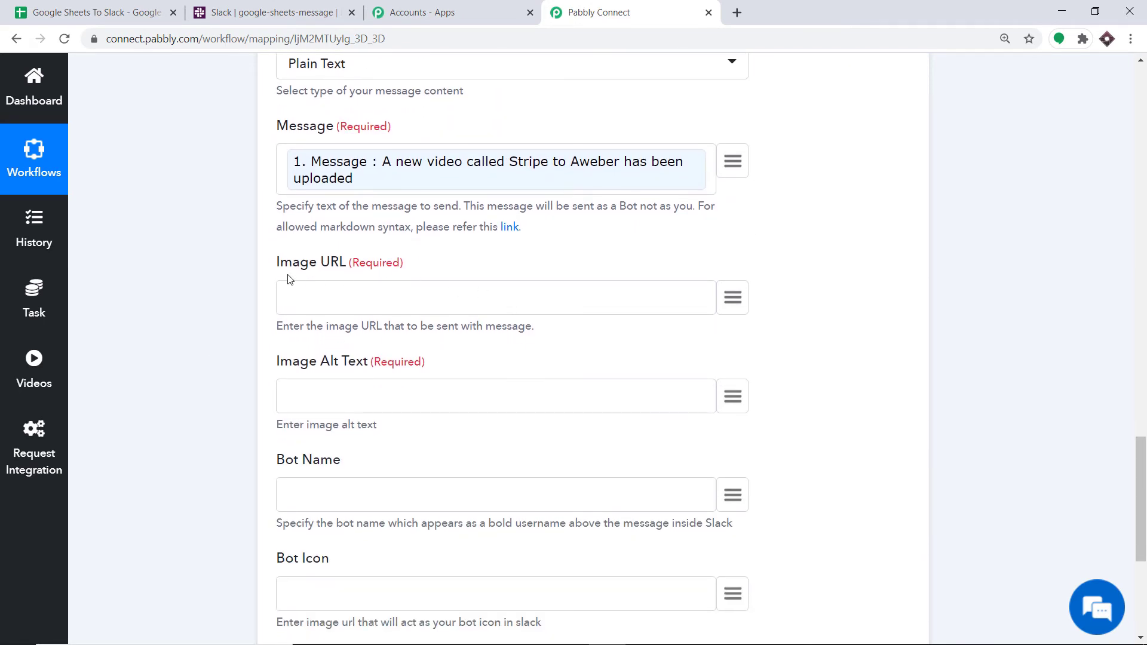
click(733, 297)
scroll(657, 465, down, 1)
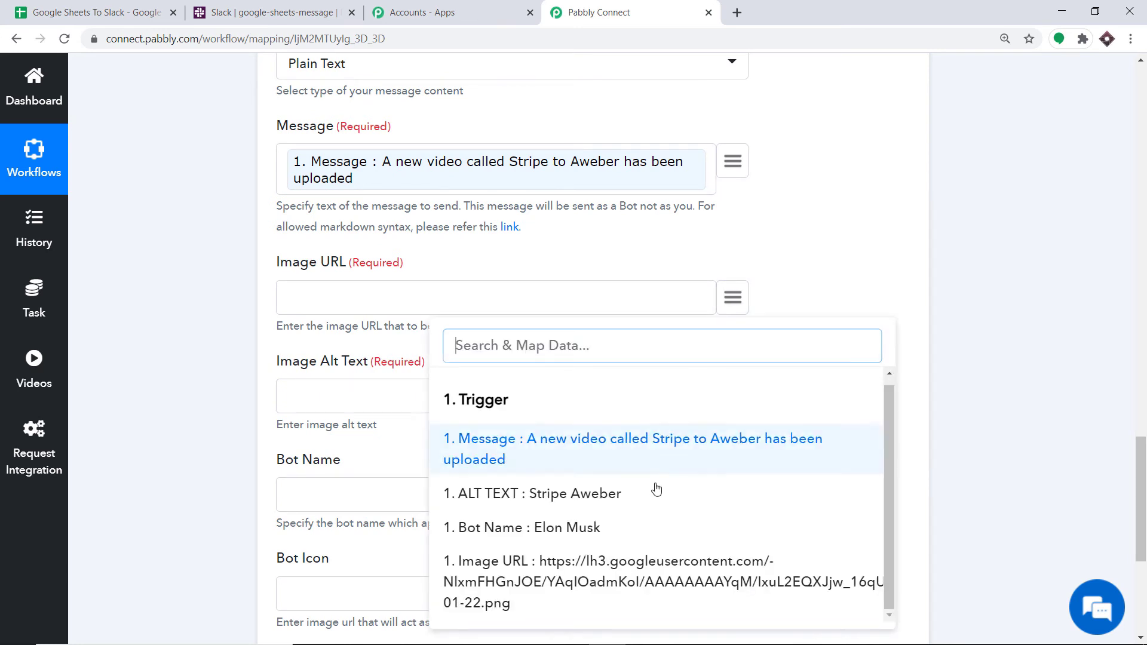
click(564, 569)
scroll(561, 322, down, 1)
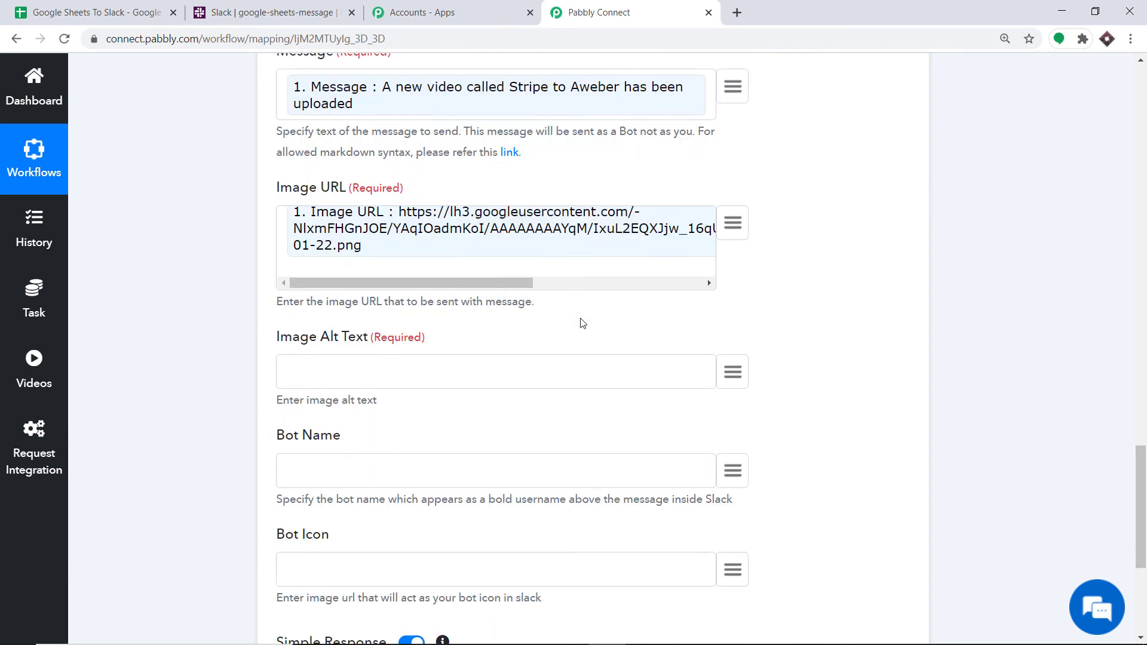
Map the trigger's ALT TEXT value to Image Alt Text and its Bot Name value to Bot Name
scroll(287, 251, down, 2)
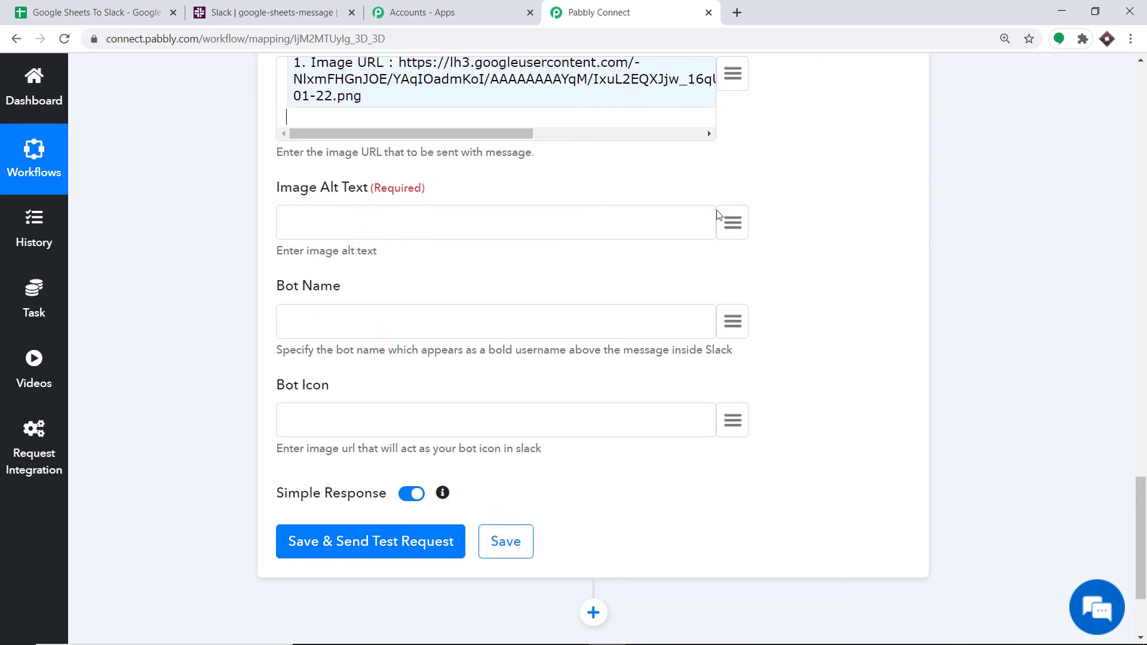
click(734, 223)
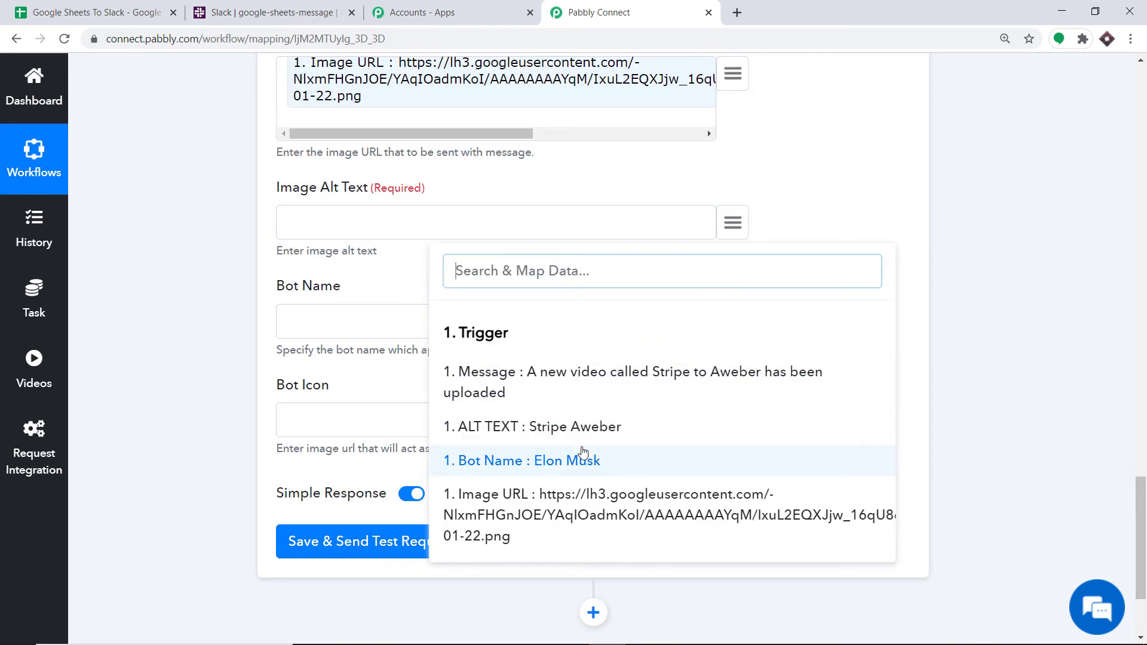
click(585, 426)
scroll(398, 247, down, 1)
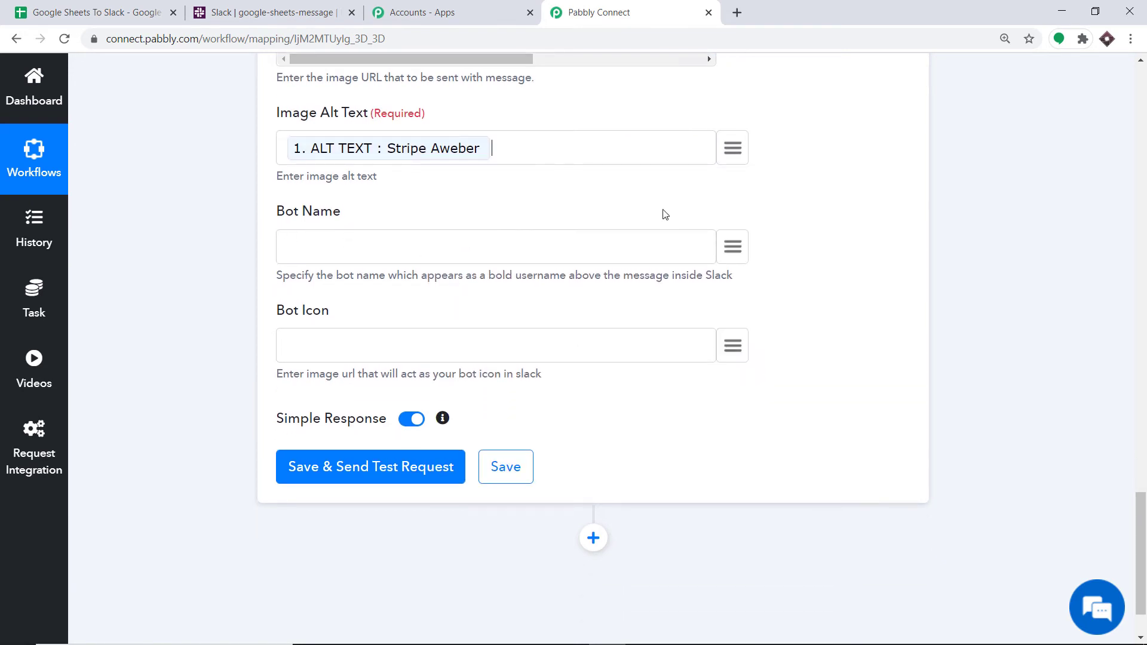
click(737, 247)
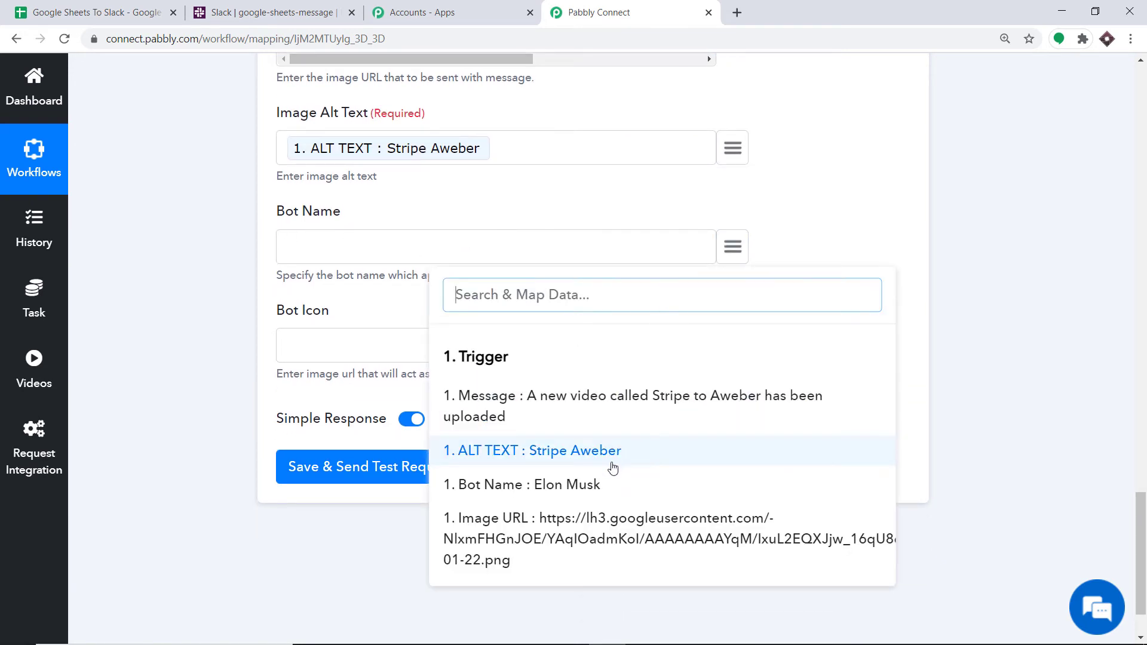
click(583, 484)
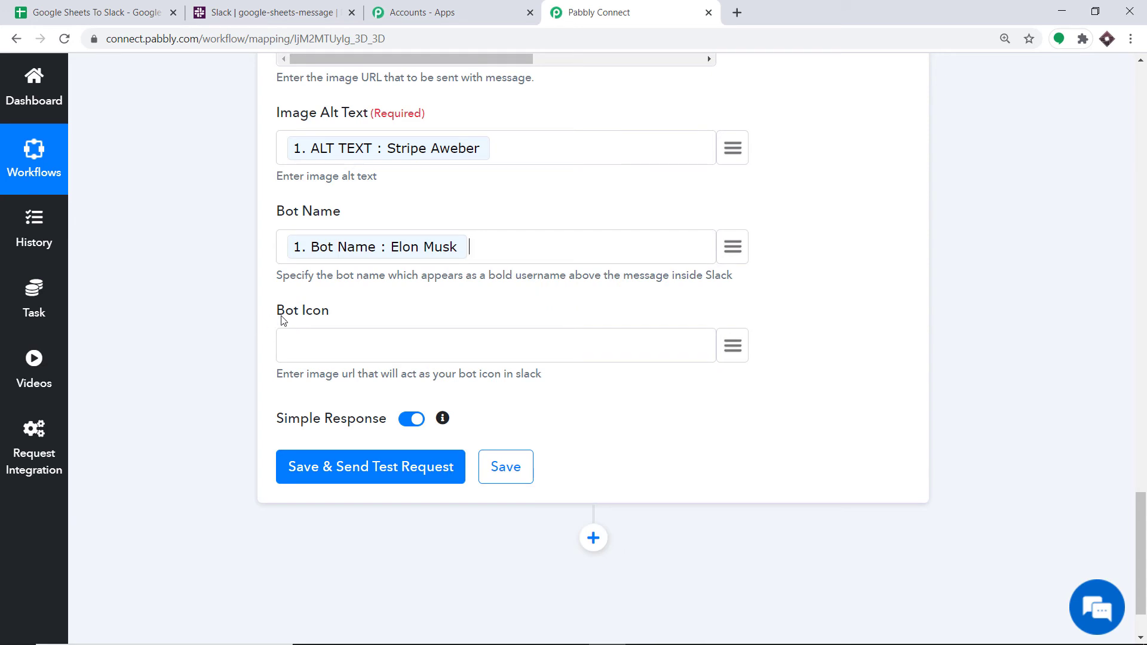
click(747, 338)
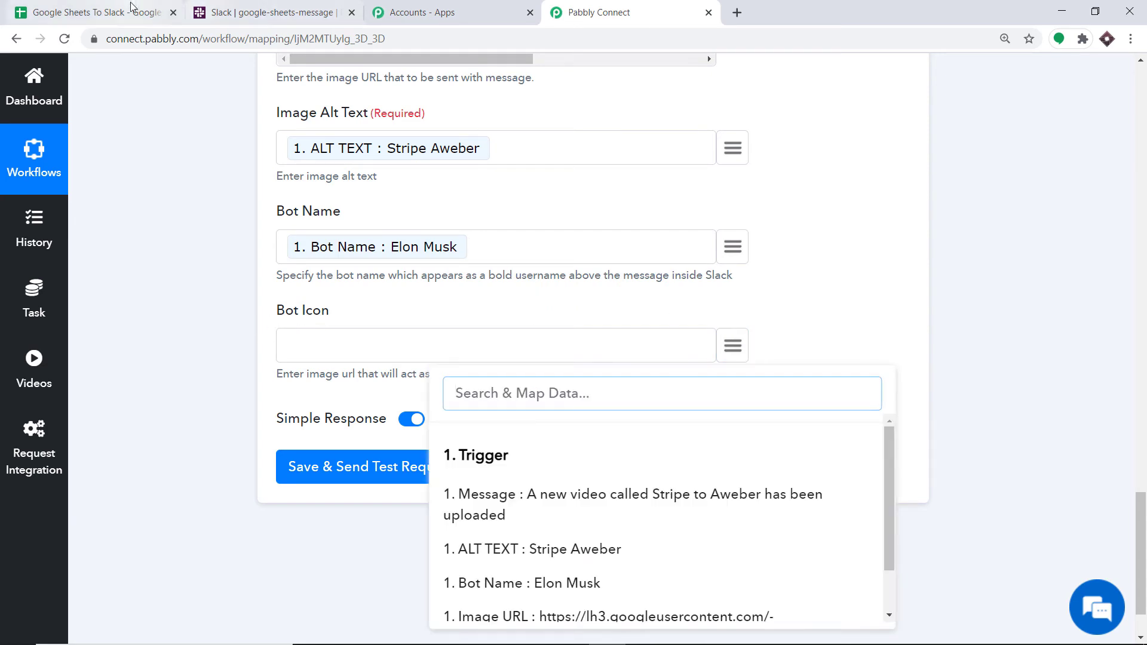
click(95, 12)
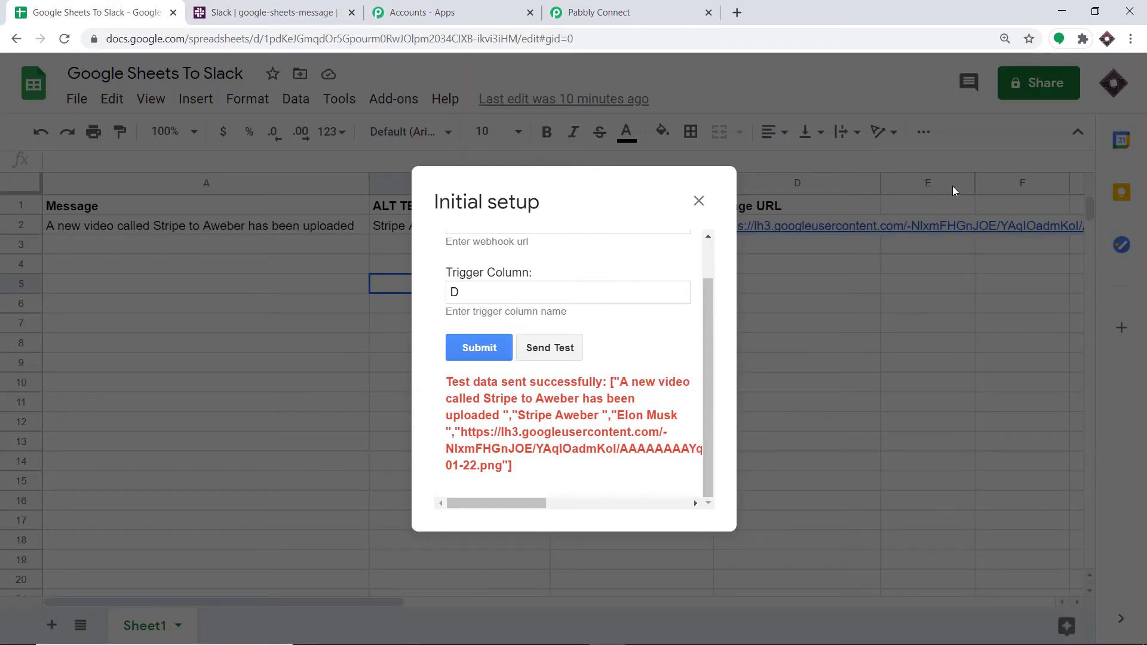
click(597, 13)
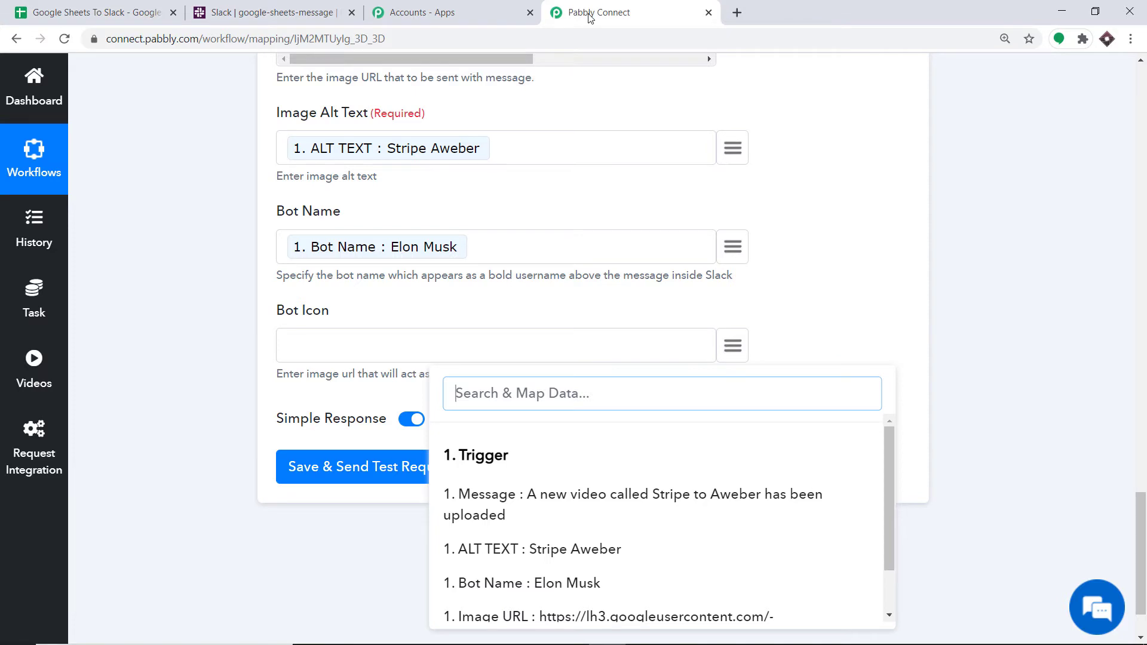
click(868, 265)
Review the mapped fields, save the Slack action with a test request, and check the google-sheets-message channel in Slack for the message
scroll(778, 292, up, 1)
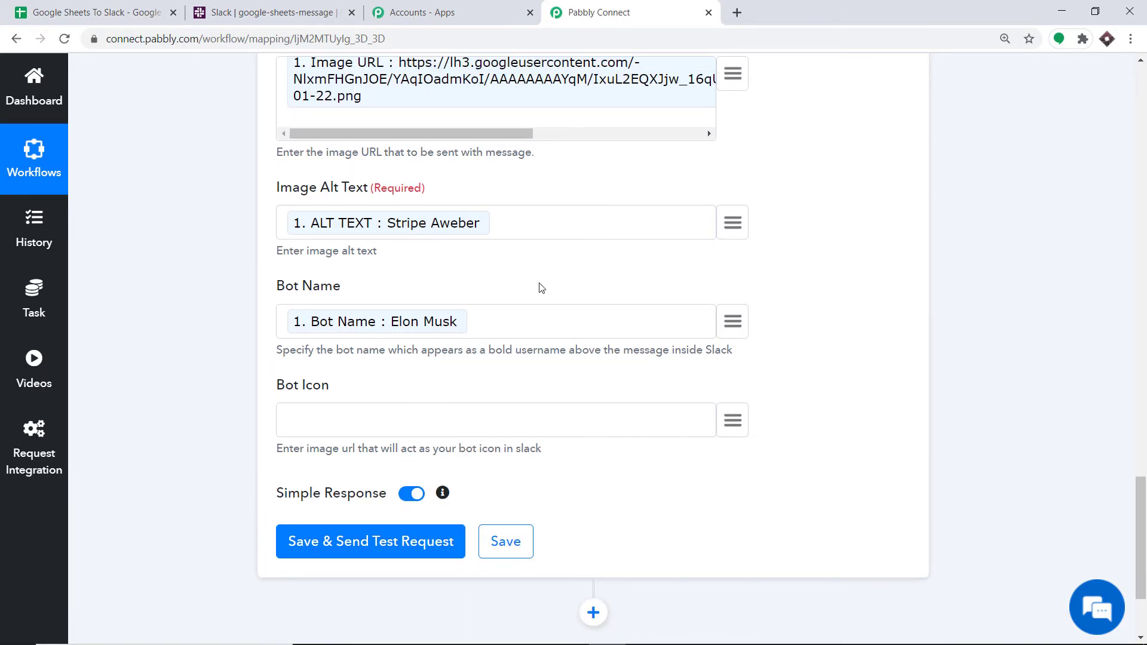
scroll(541, 288, up, 5)
scroll(563, 284, down, 4)
scroll(450, 248, up, 4)
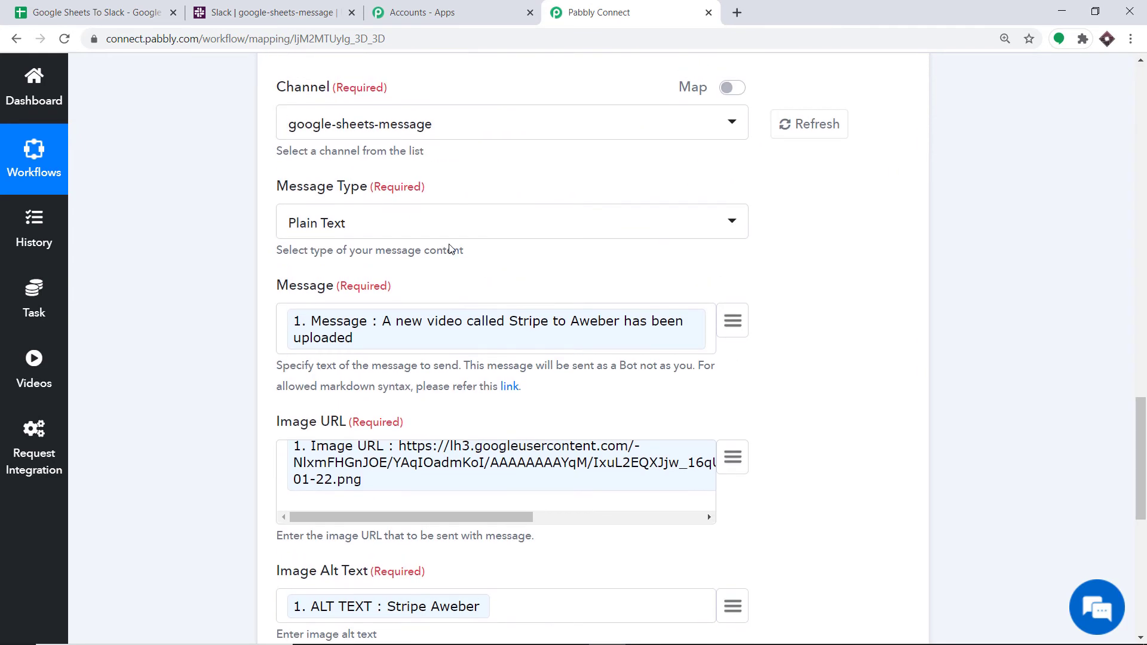
scroll(568, 341, up, 1)
scroll(576, 392, down, 6)
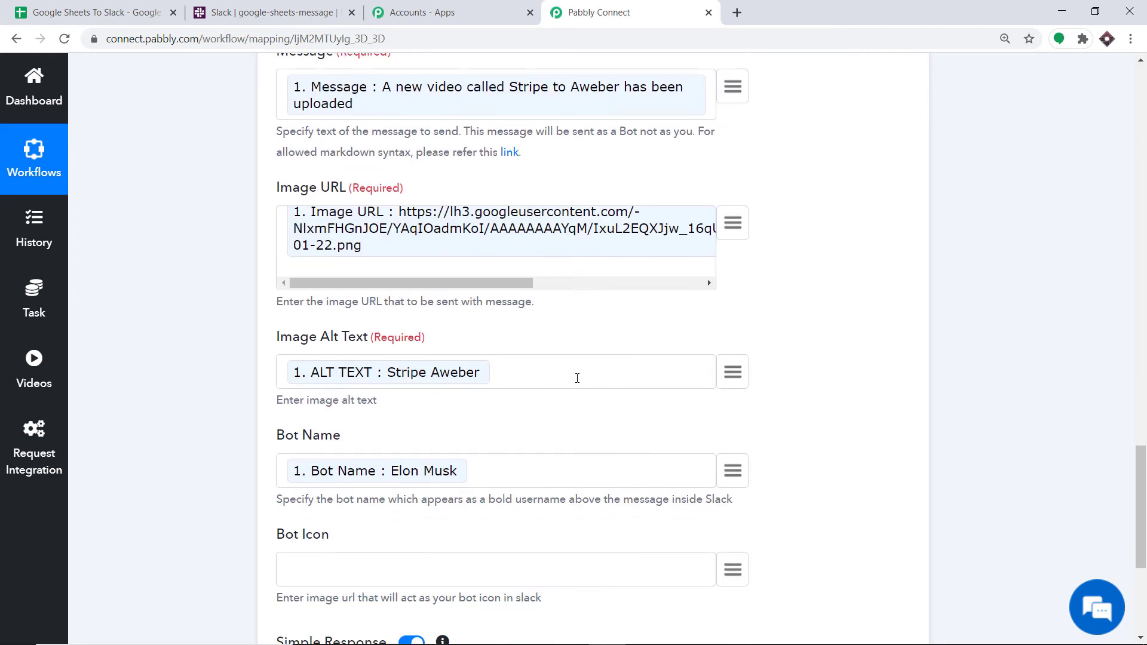
scroll(577, 377, down, 5)
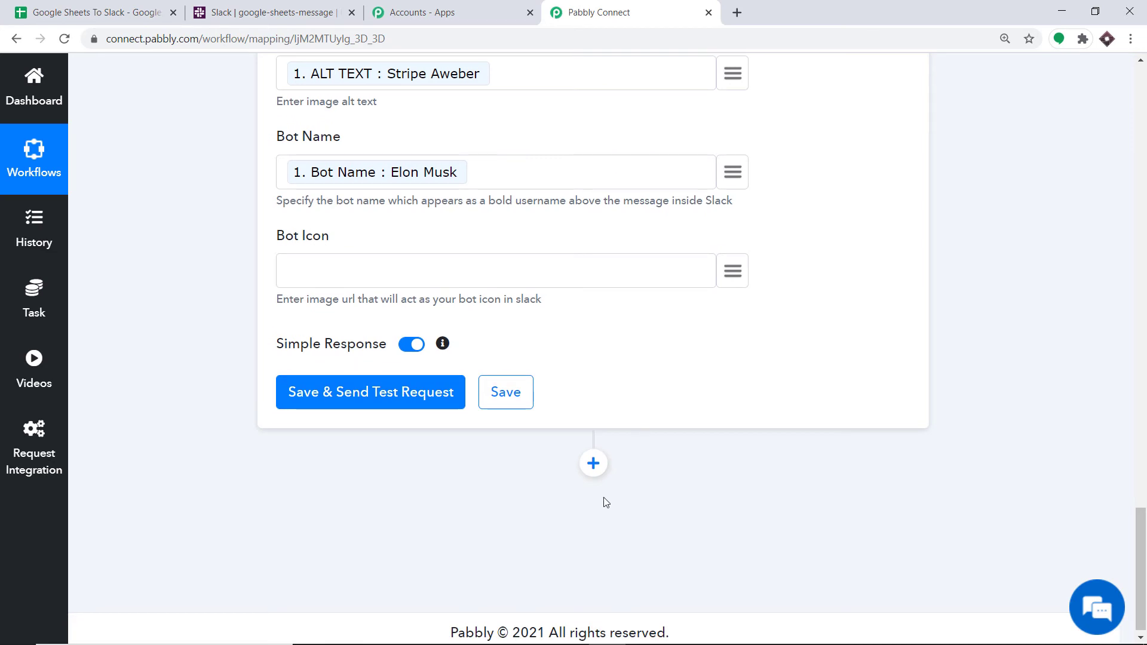
click(347, 398)
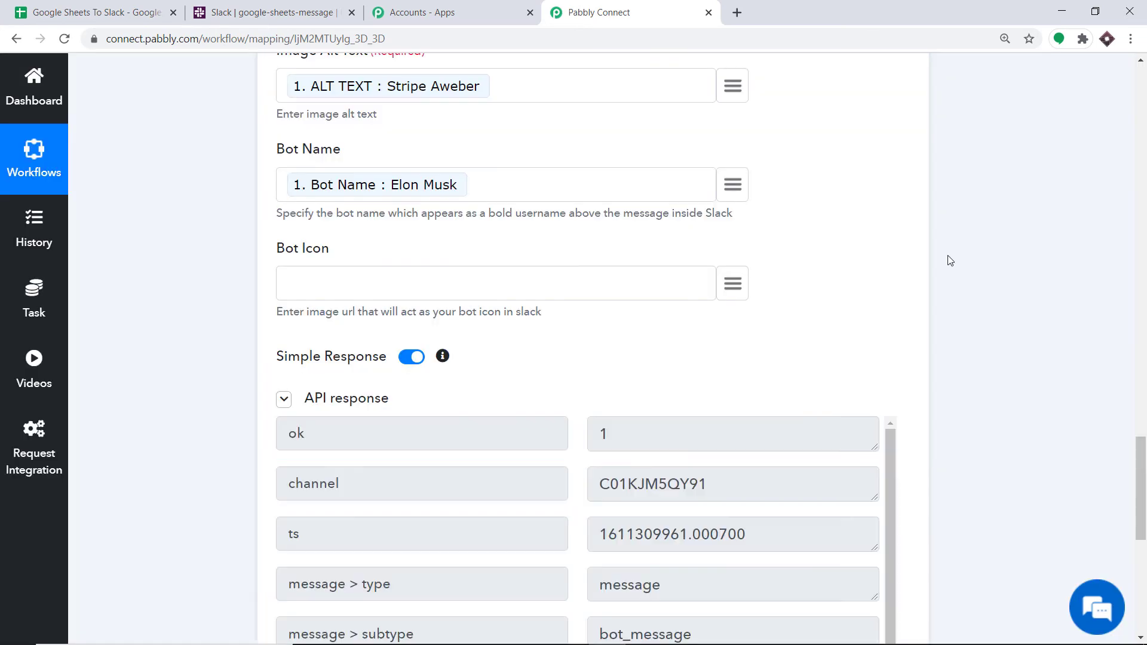
scroll(743, 340, down, 1)
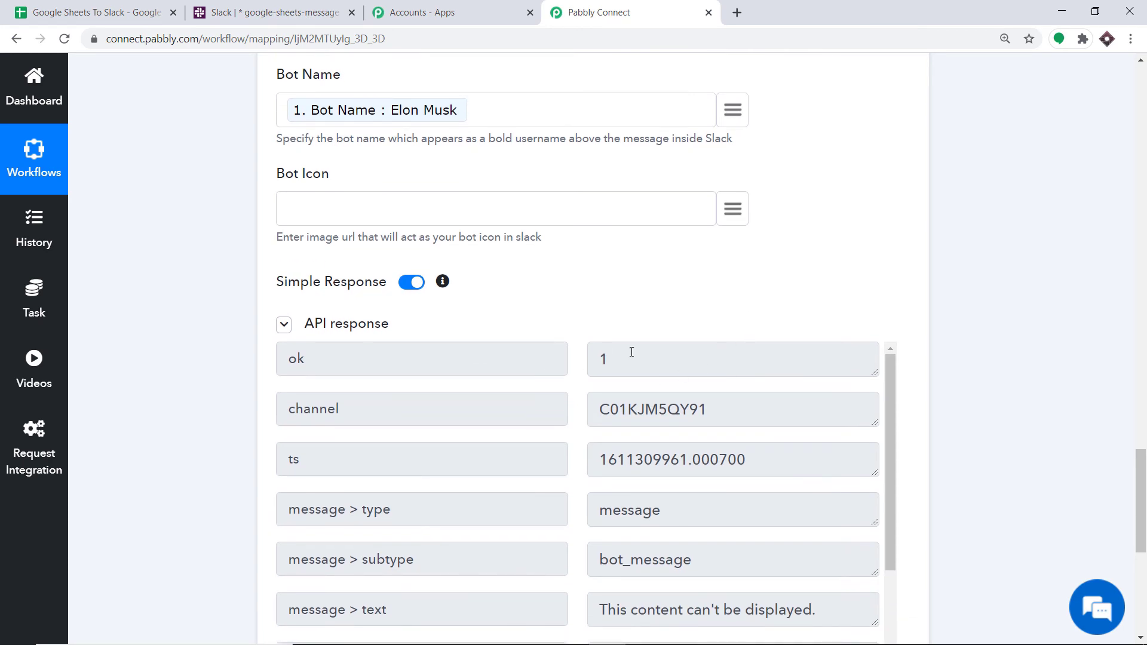
click(219, 6)
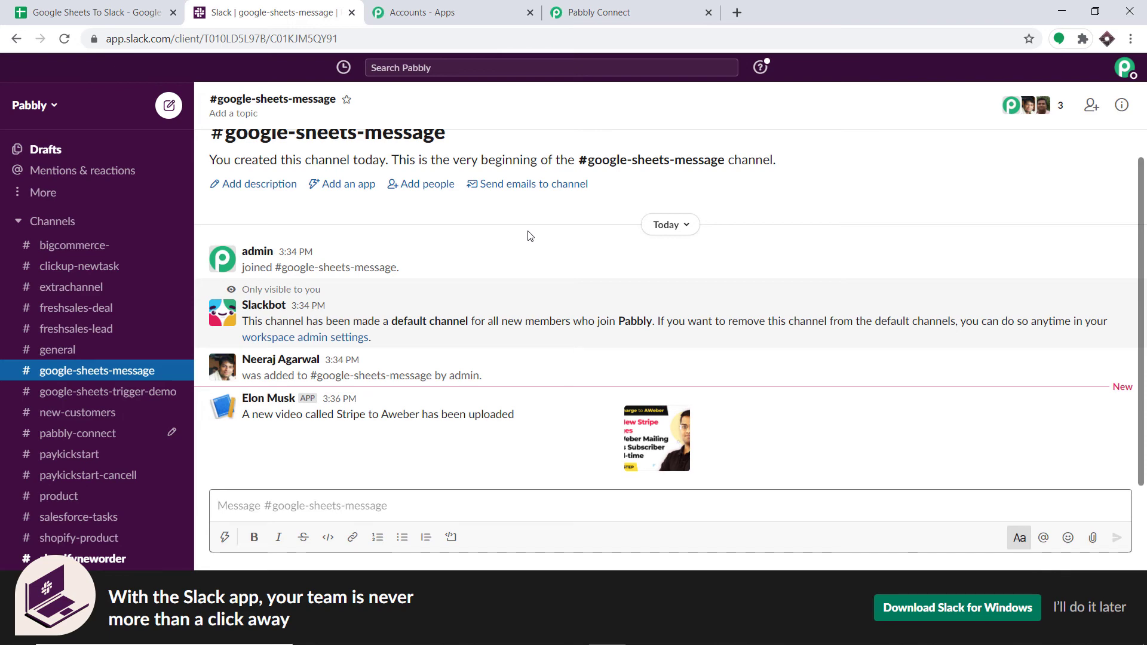
Switch to Pabbly Connect and collapse the Slack action and the Google Sheets trigger to review the workflow
click(656, 8)
scroll(1145, 361, up, 19)
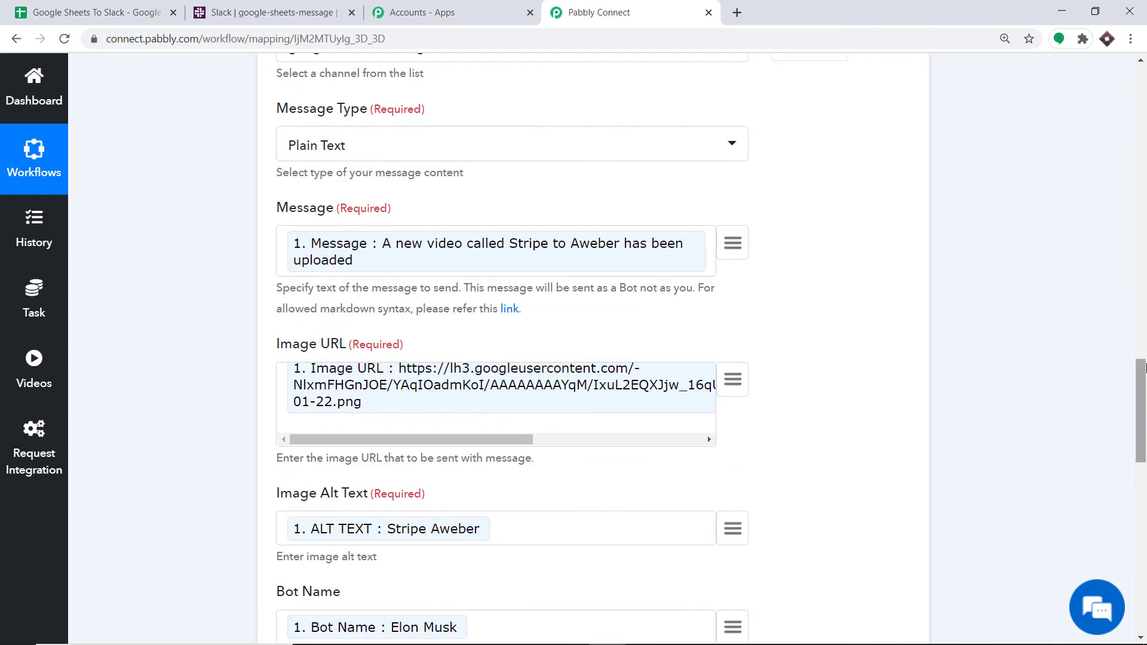
click(523, 357)
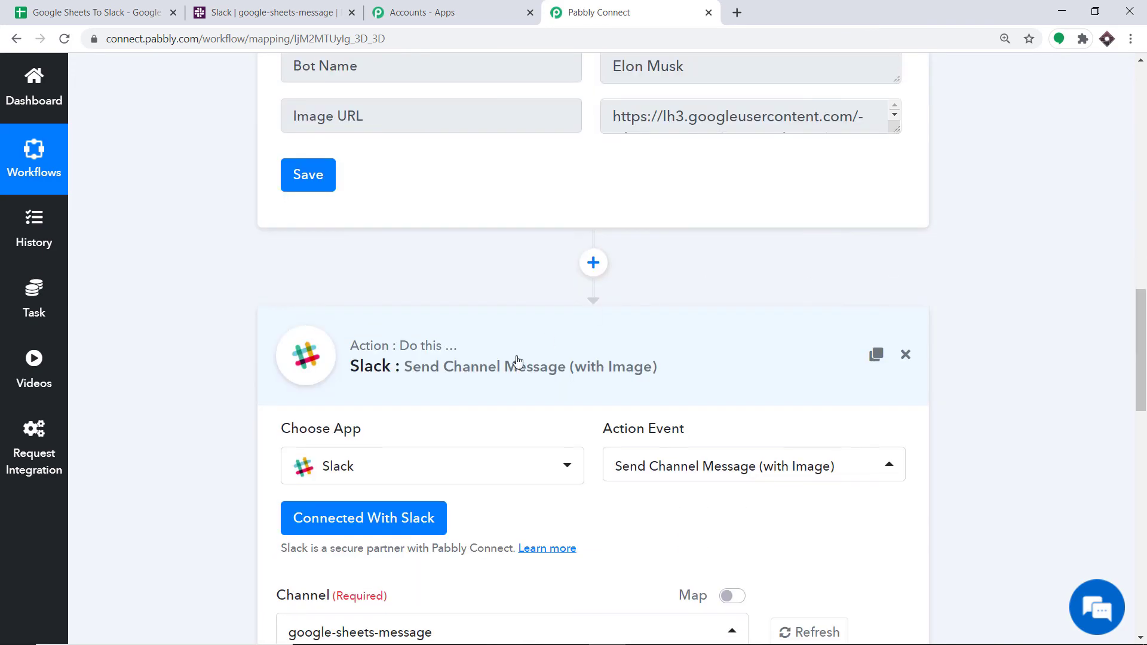
scroll(1145, 129, up, 10)
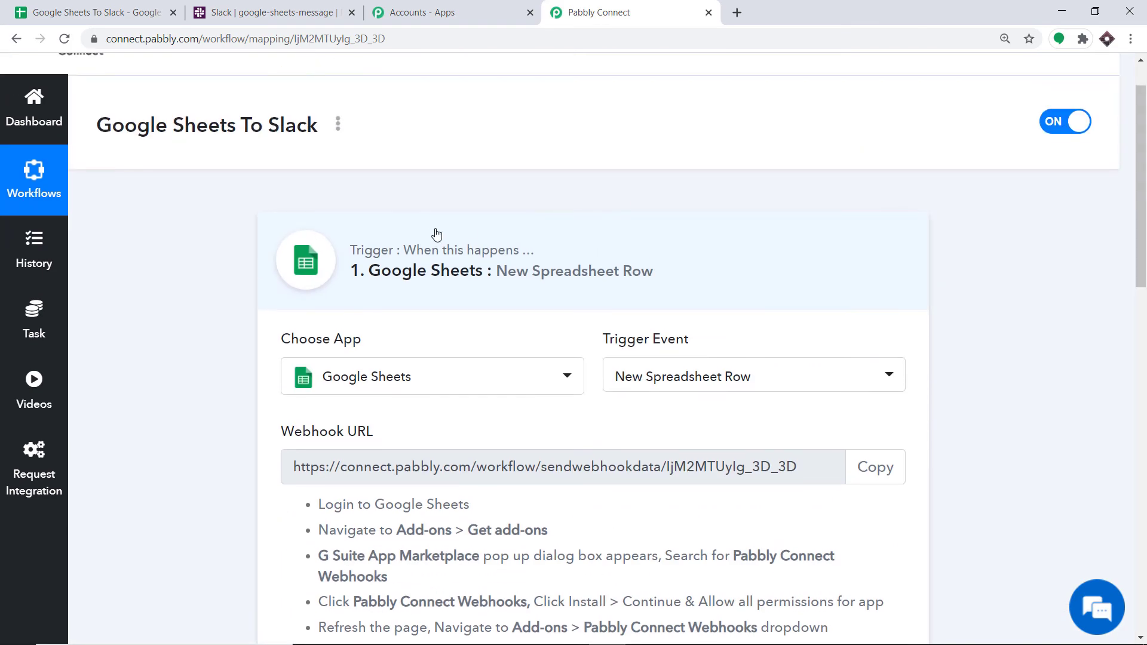
click(417, 248)
scroll(1145, 287, down, 1)
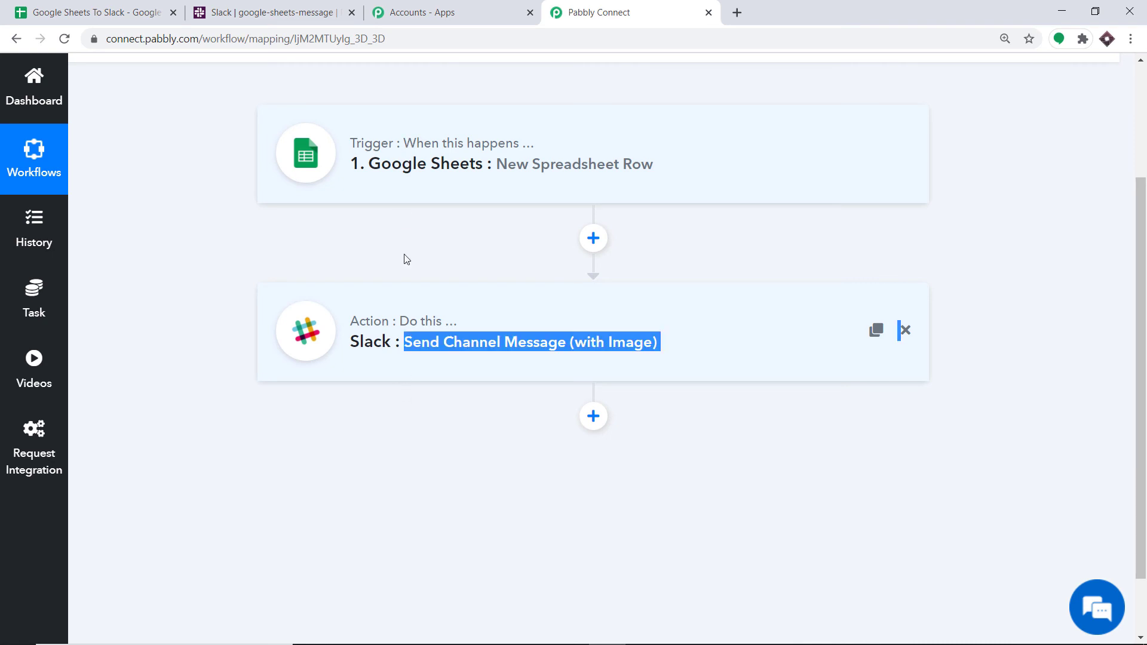
Switch to the Google Sheets To Slack spreadsheet, submit the webhook's initial setup, and enable Send On Event in Pabbly Connect Webhooks
click(128, 9)
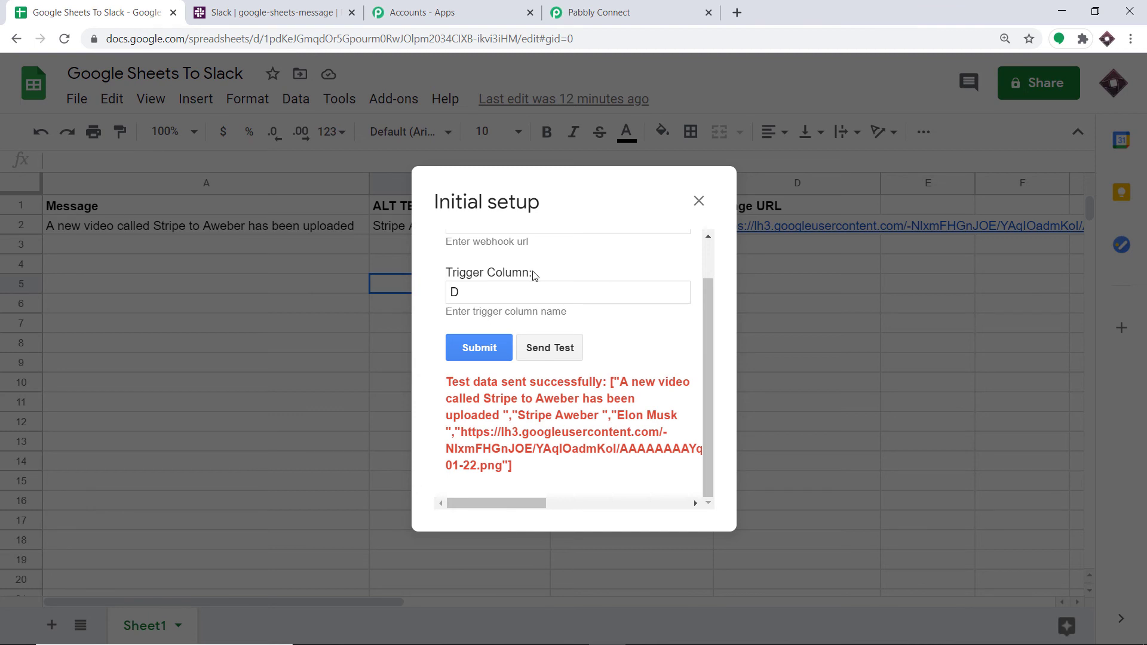
click(482, 352)
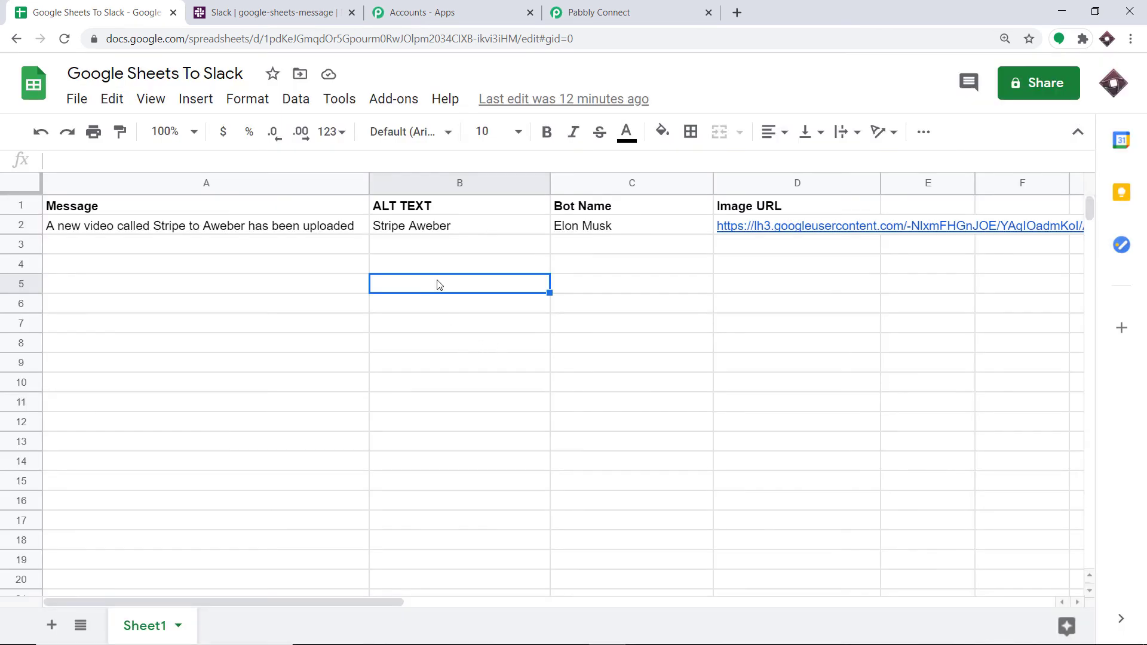
click(393, 100)
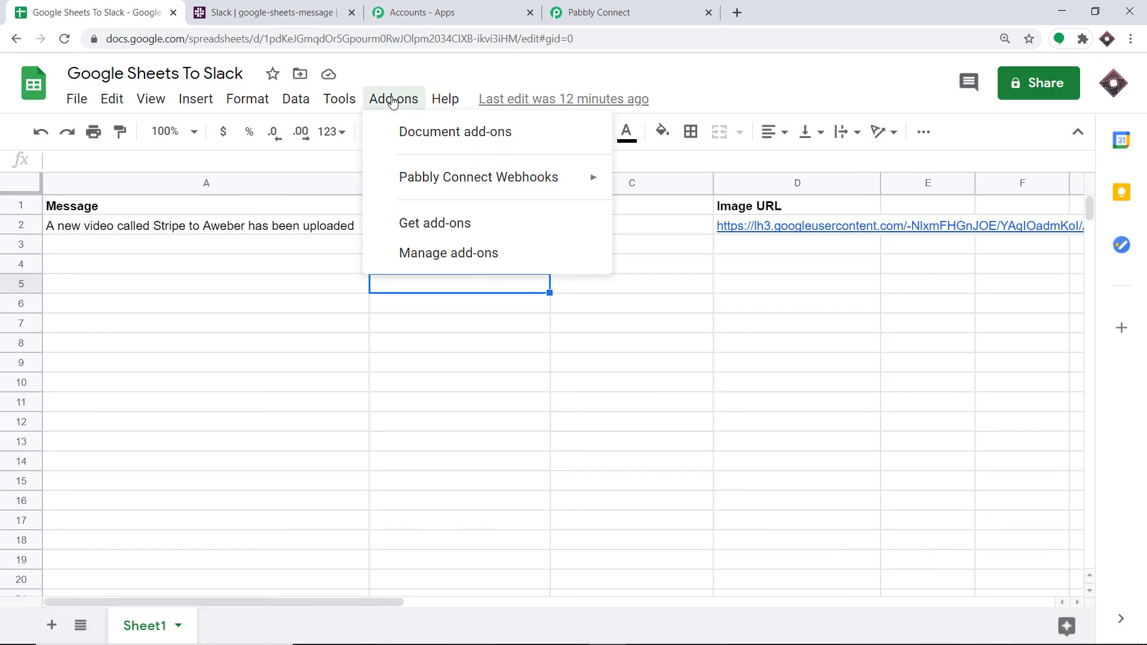
mouse_move(396, 178)
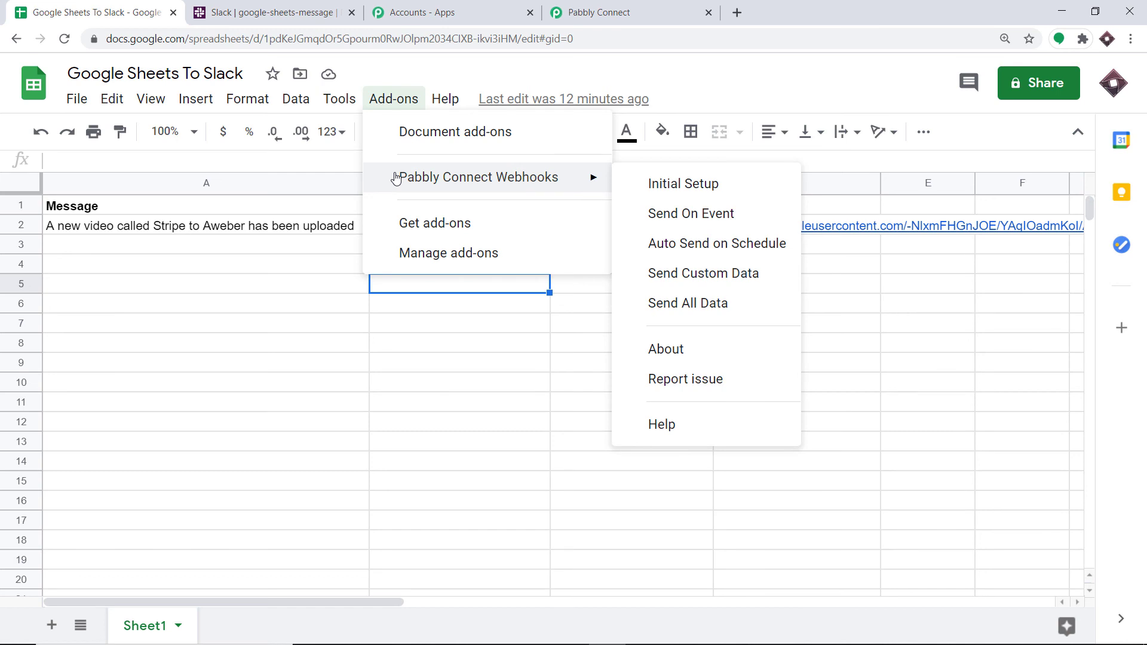
click(660, 216)
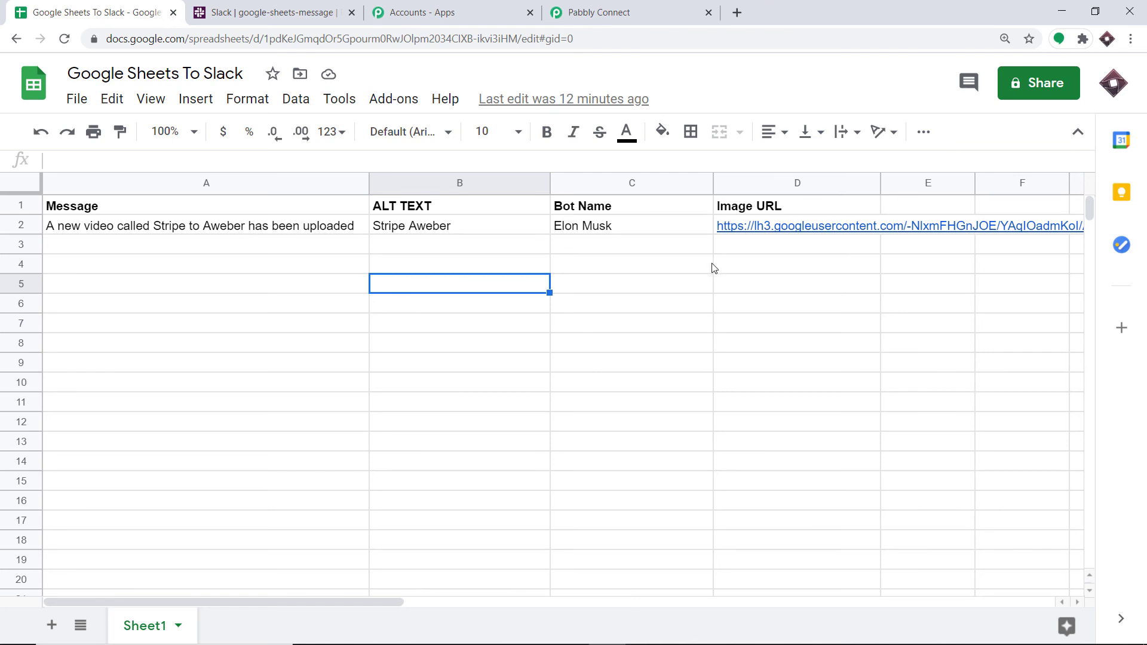
Enter "A new video called Woocomerce and Clicksend has been uploaded" as the Message in row 3 and widen column A to fit it
click(106, 246)
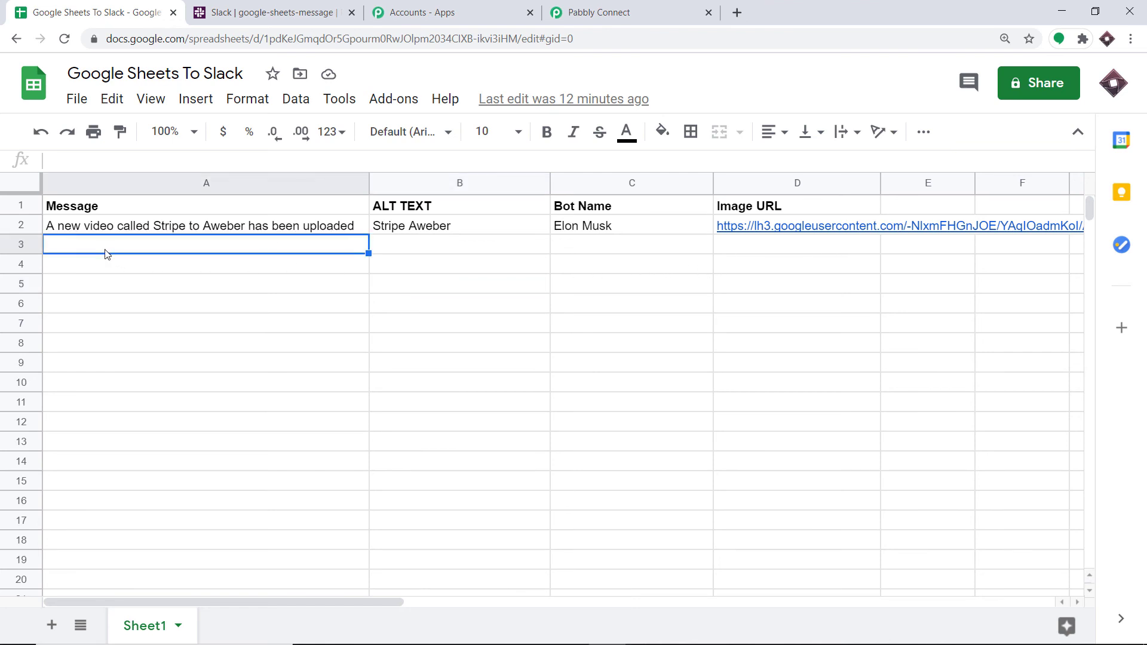
text(A)
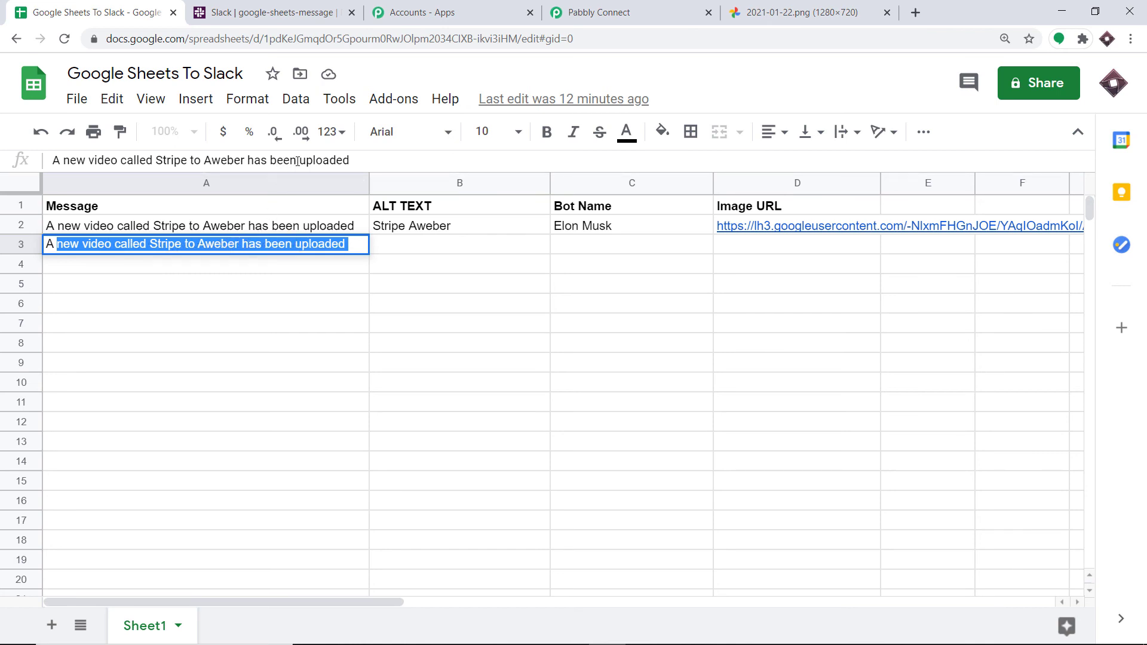
drag(297, 161, 156, 161)
key(BackSpace)
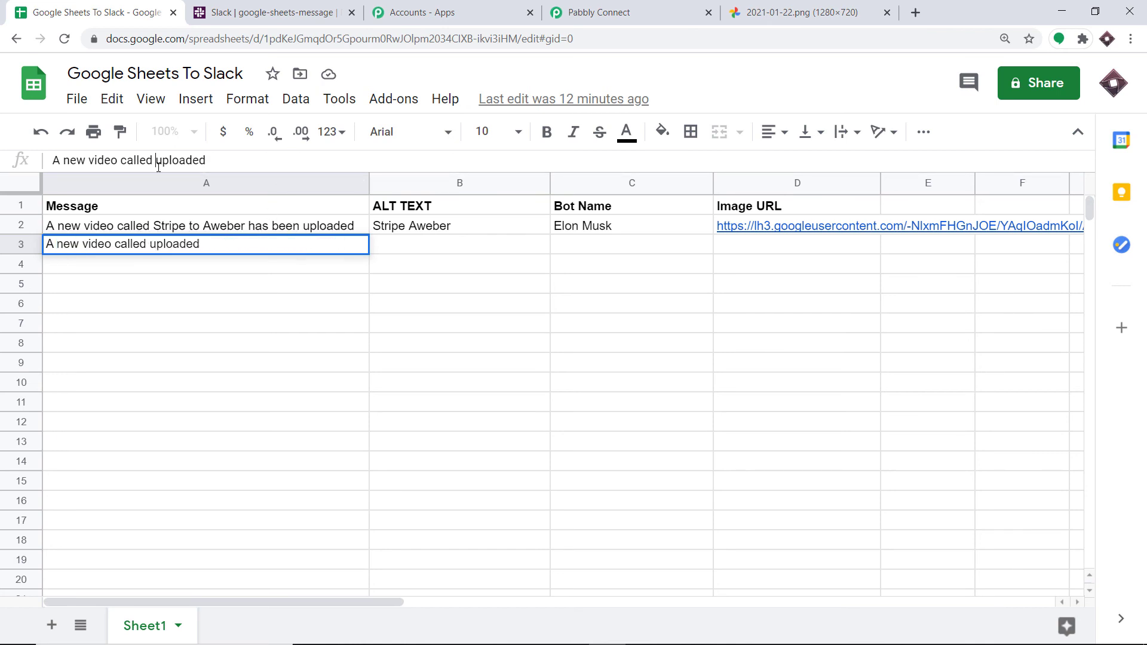
text(Woocomerce and)
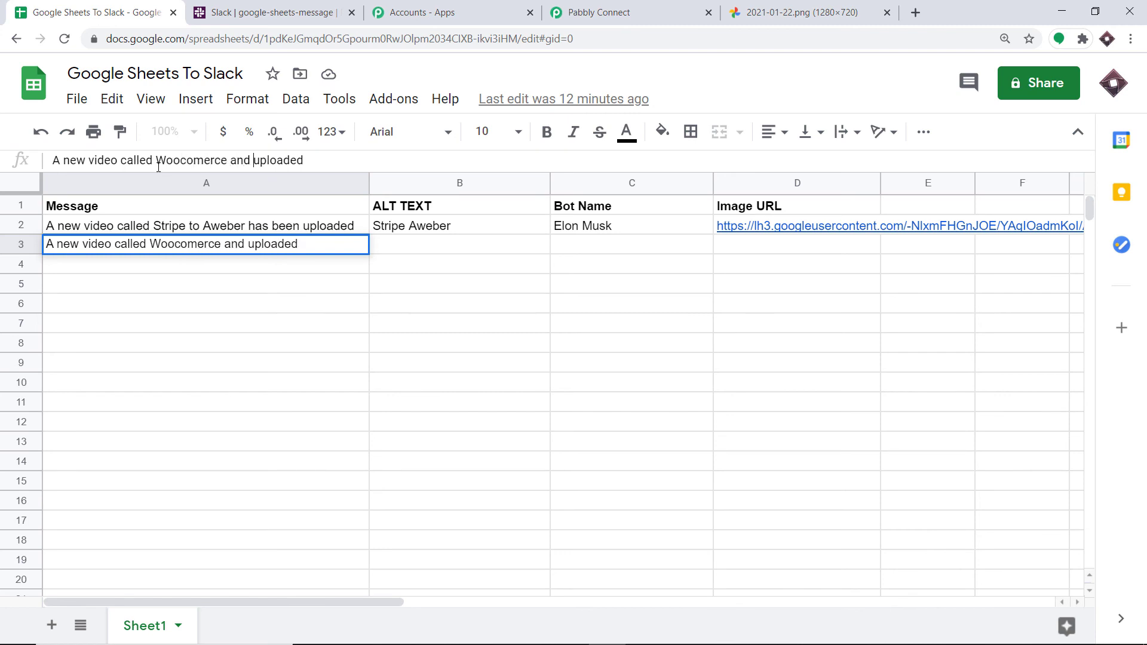
text( Cliksend)
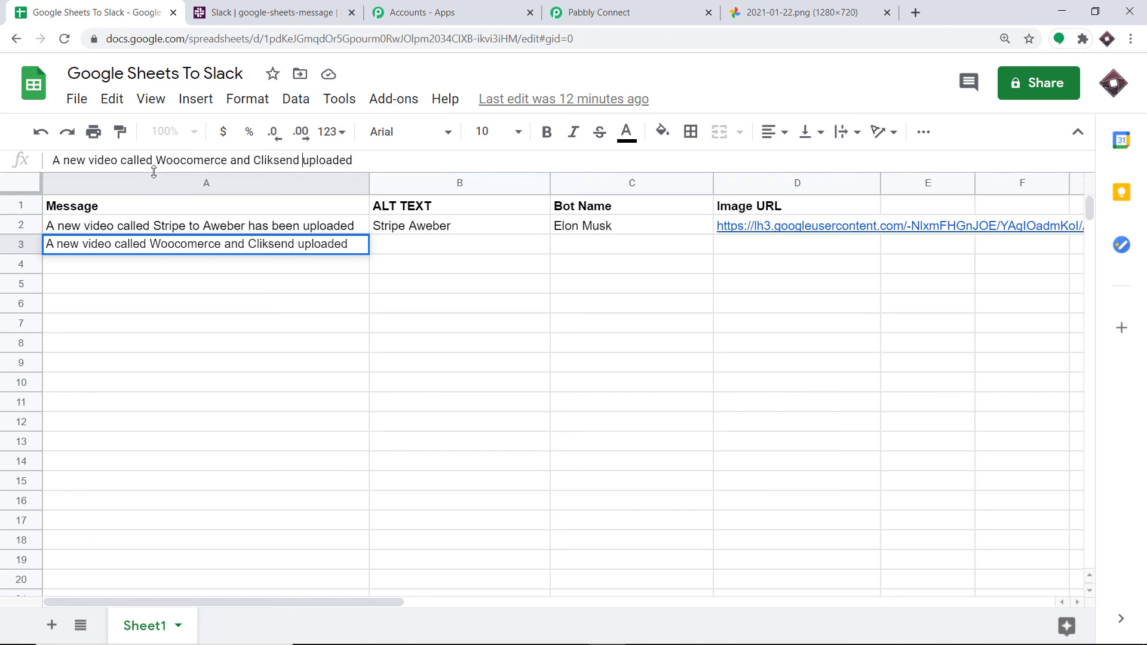
click(267, 160)
text(cksend )
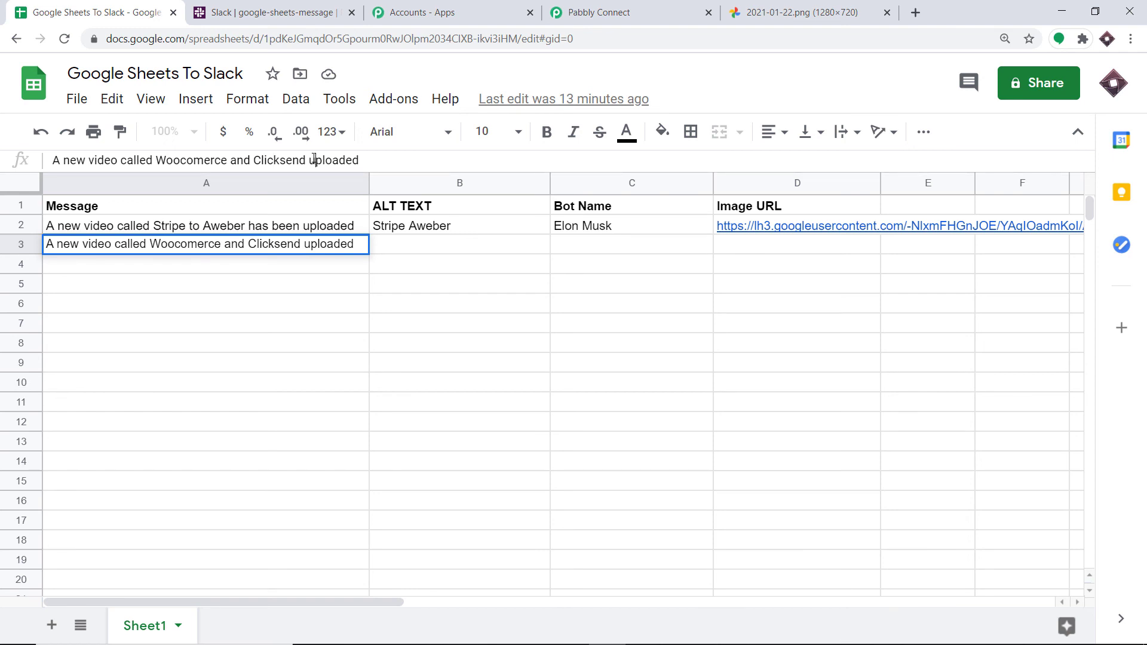
text(has been)
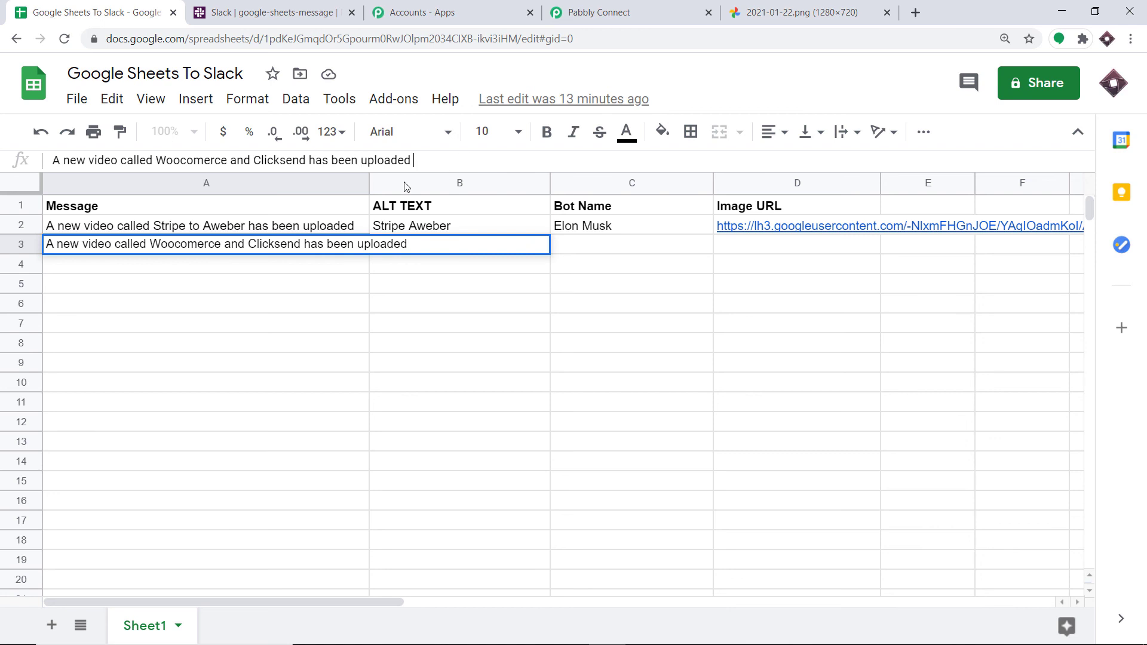
drag(369, 184, 443, 184)
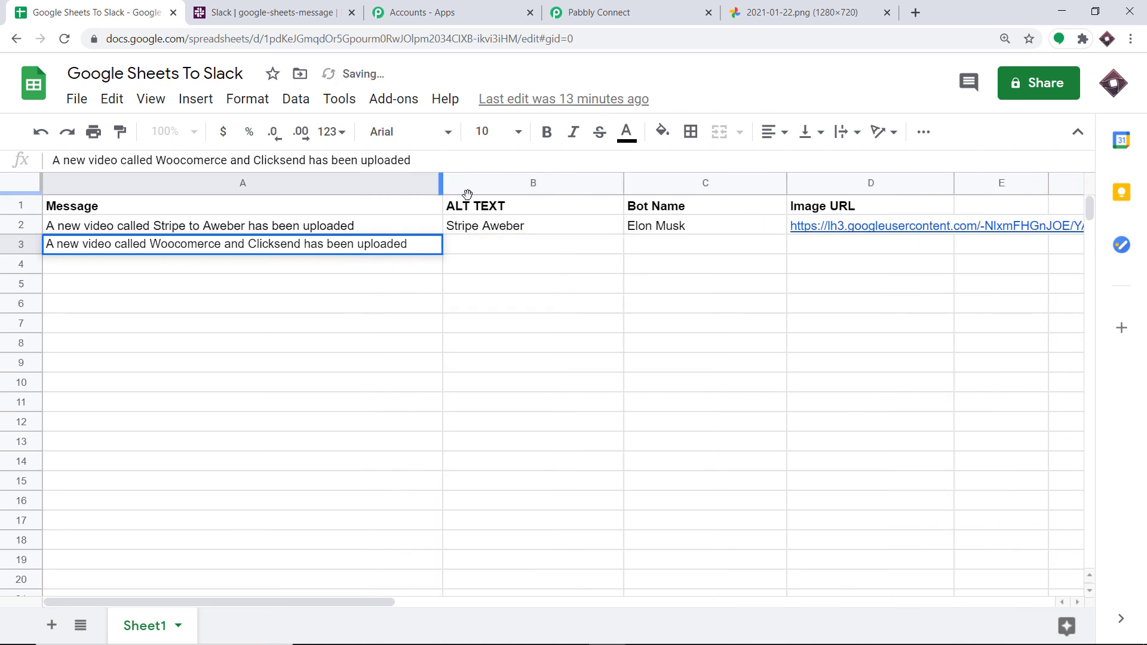
Fill row 3 with the ALT TEXT "Woocommerce Clicksend" and the Bot Name "Bill Gates"
click(491, 247)
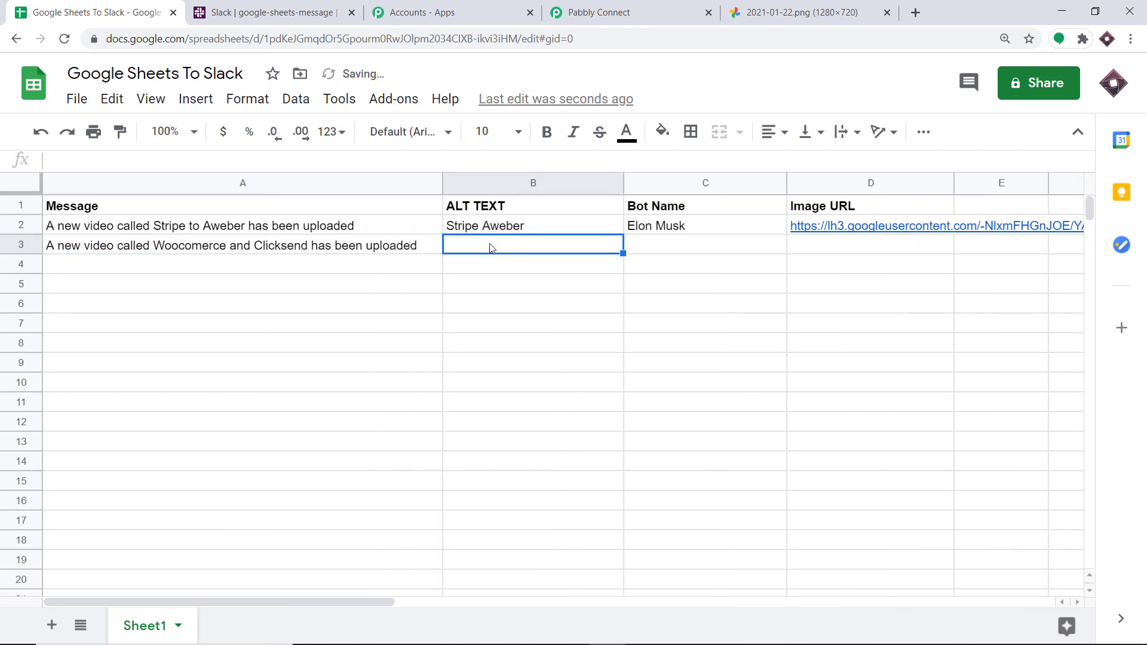
text(Woocommer)
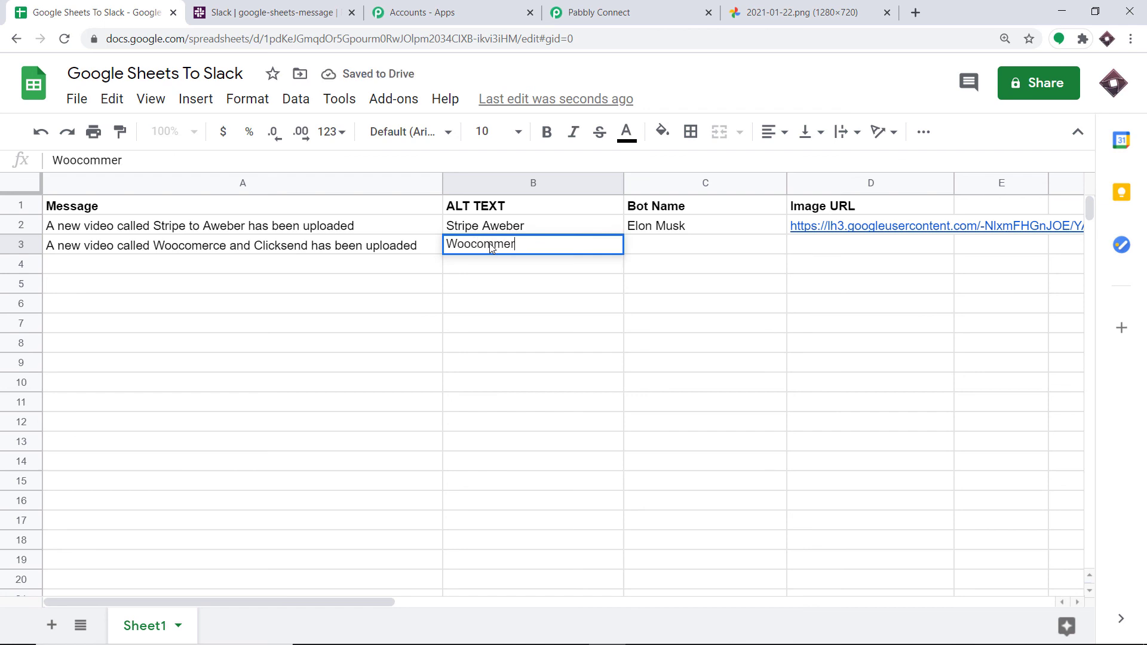
text(ce Clic)
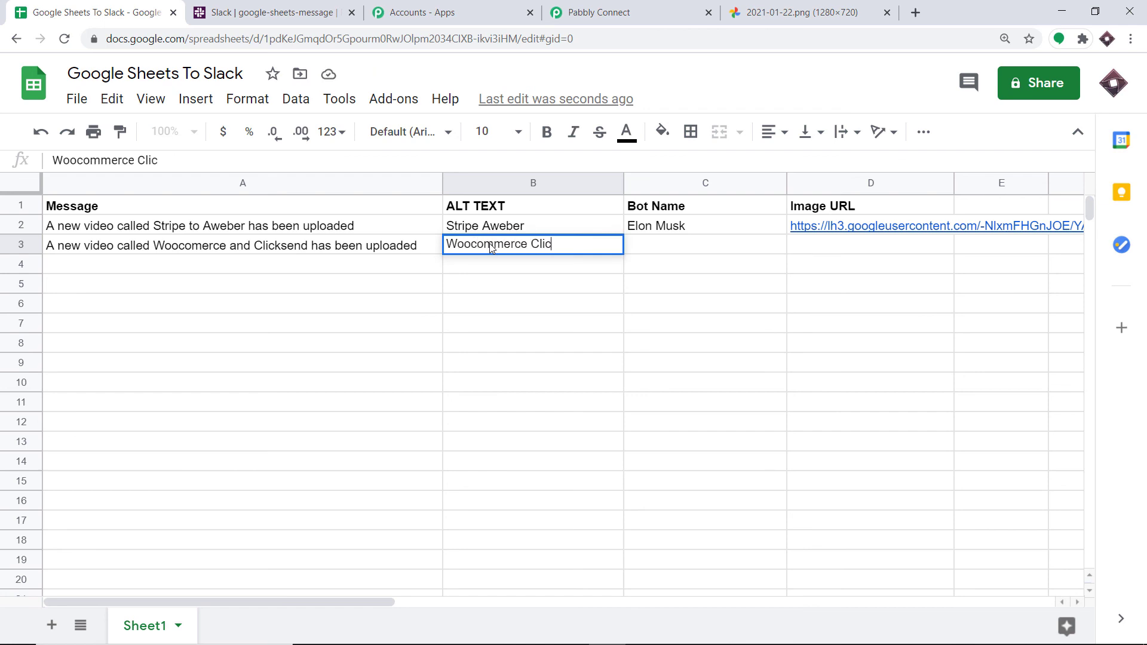
text(ksend)
click(684, 247)
text(Bill )
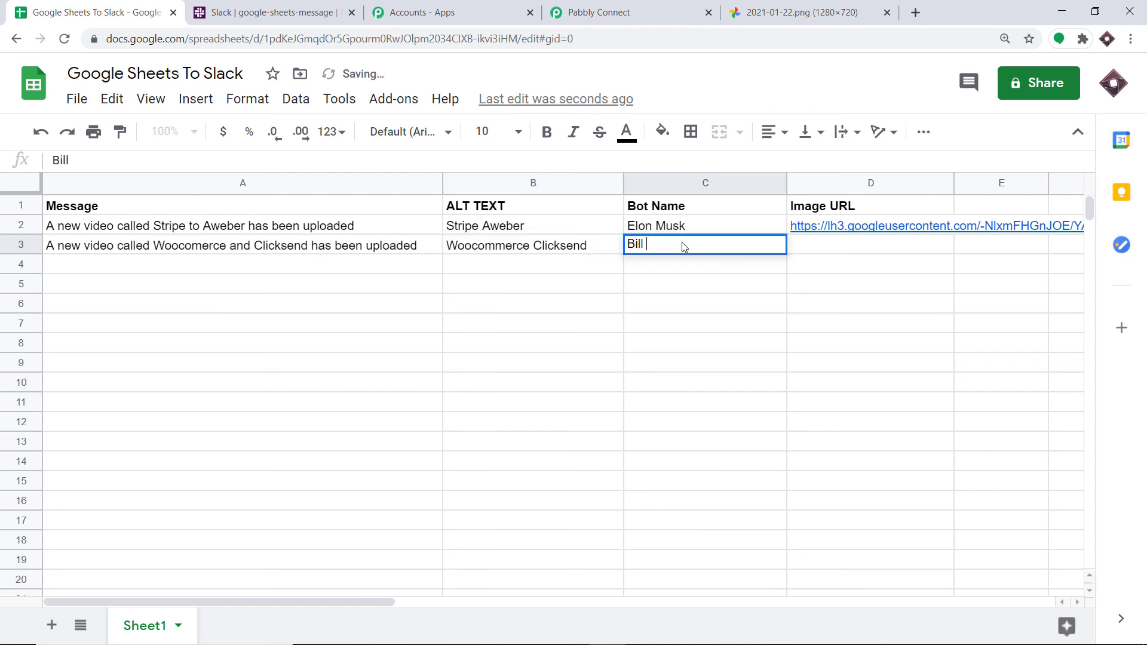
text(Gates)
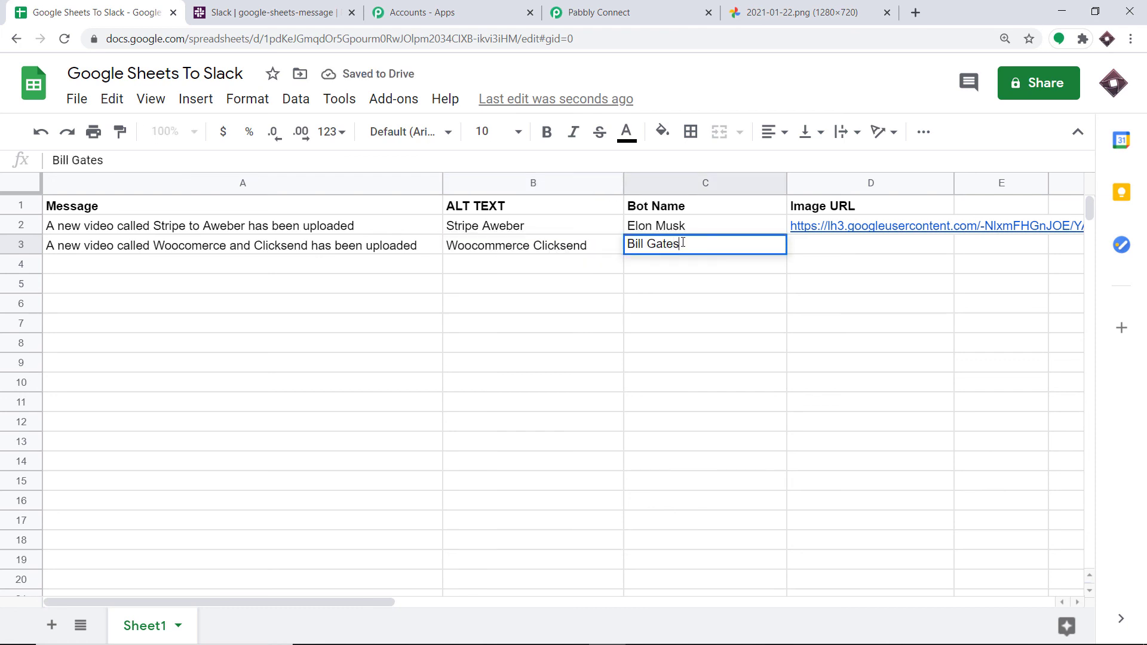
Paste the copied image link into row 3's Image URL cell and check the google-sheets-message channel in Slack for the new message
click(832, 245)
right_click(832, 245)
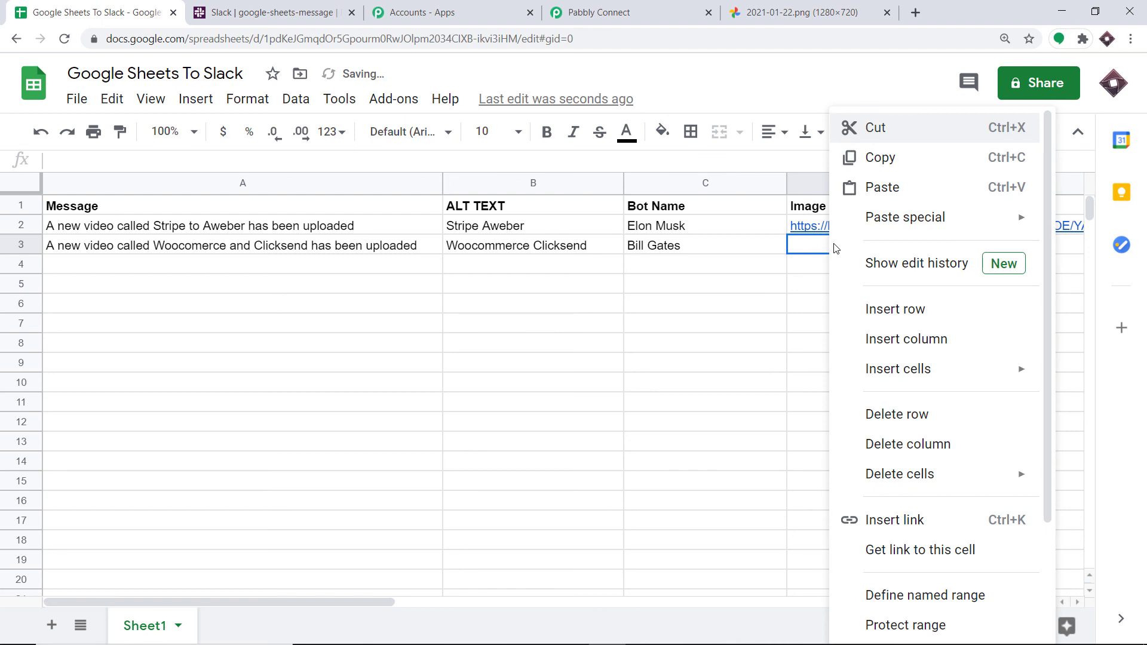
click(440, 167)
right_click(441, 167)
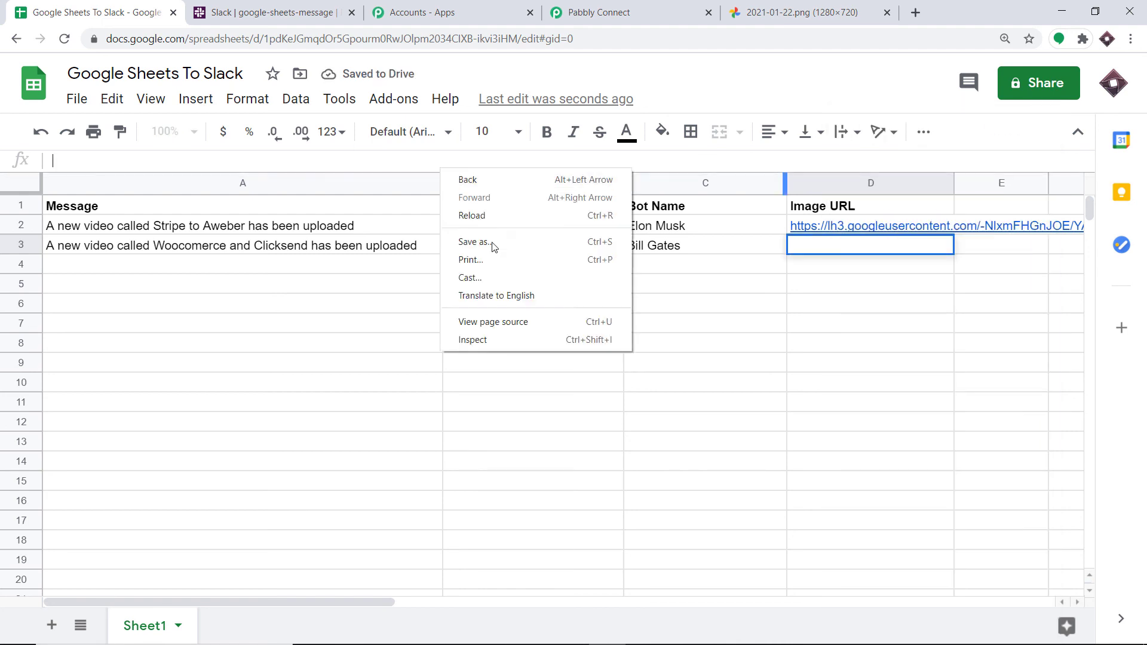
click(469, 164)
right_click(469, 164)
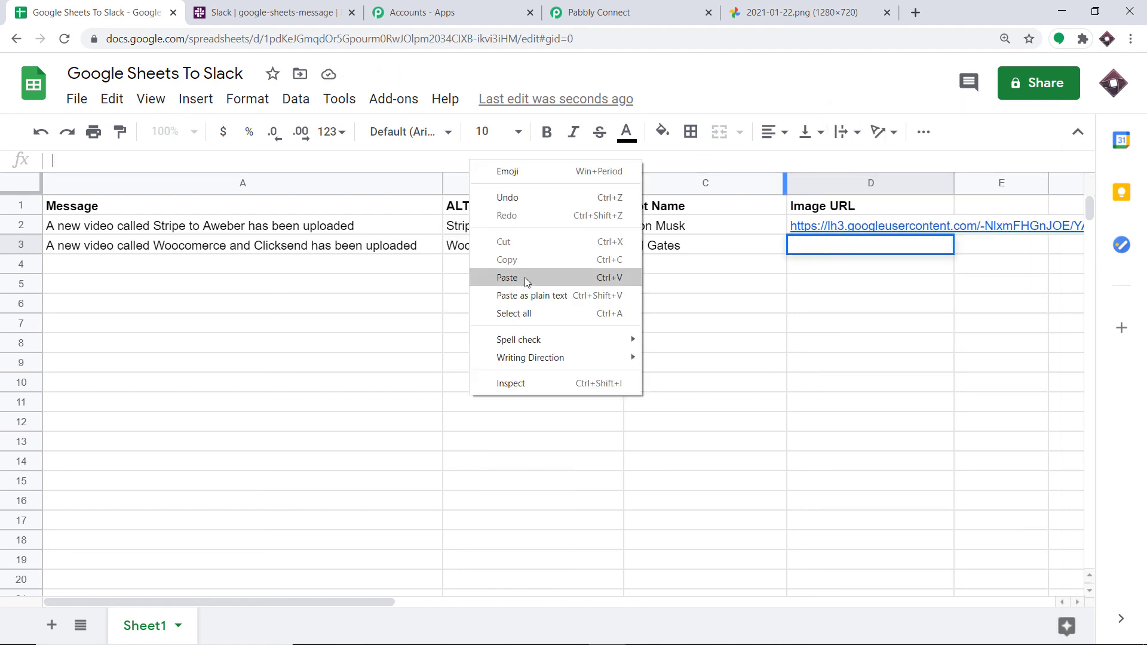
click(525, 276)
click(627, 341)
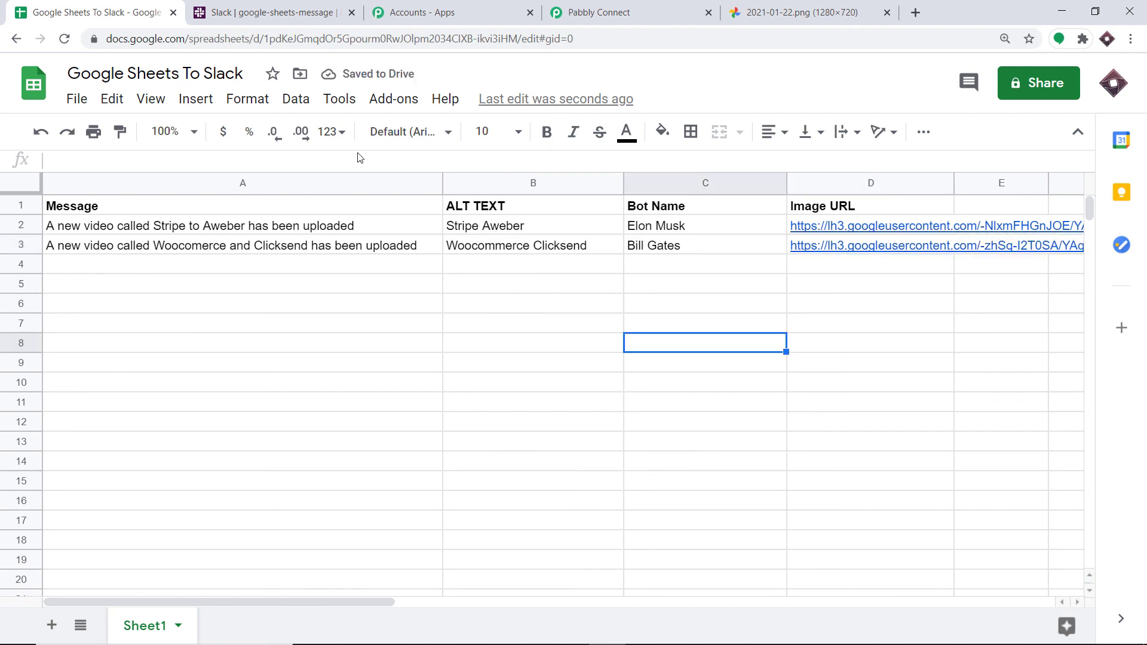
click(272, 8)
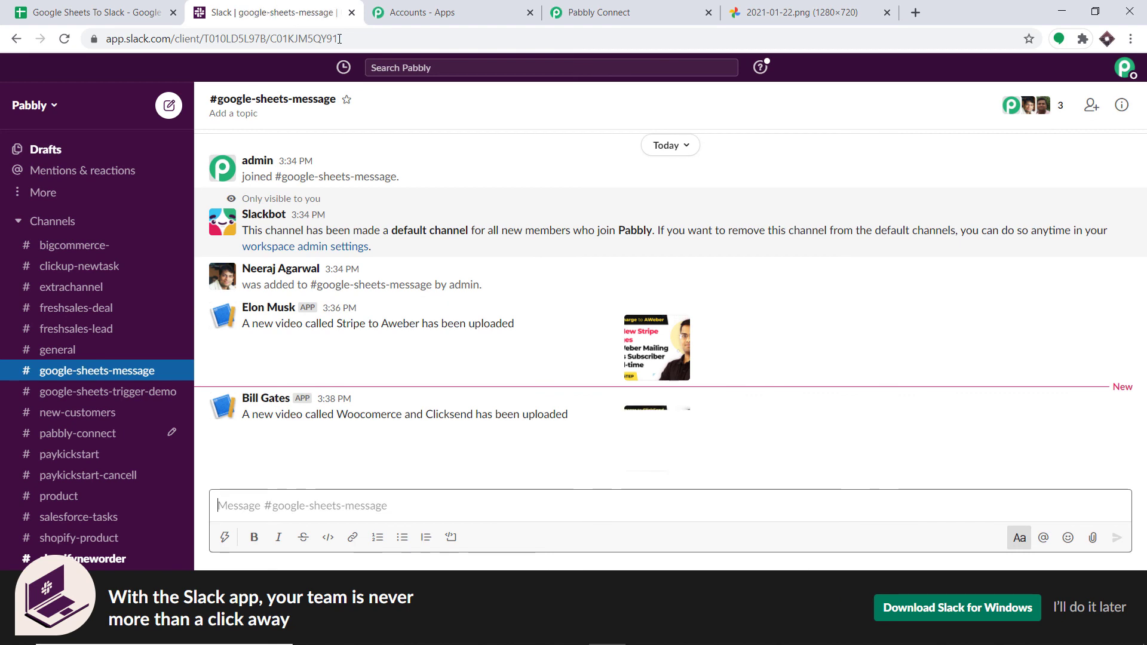